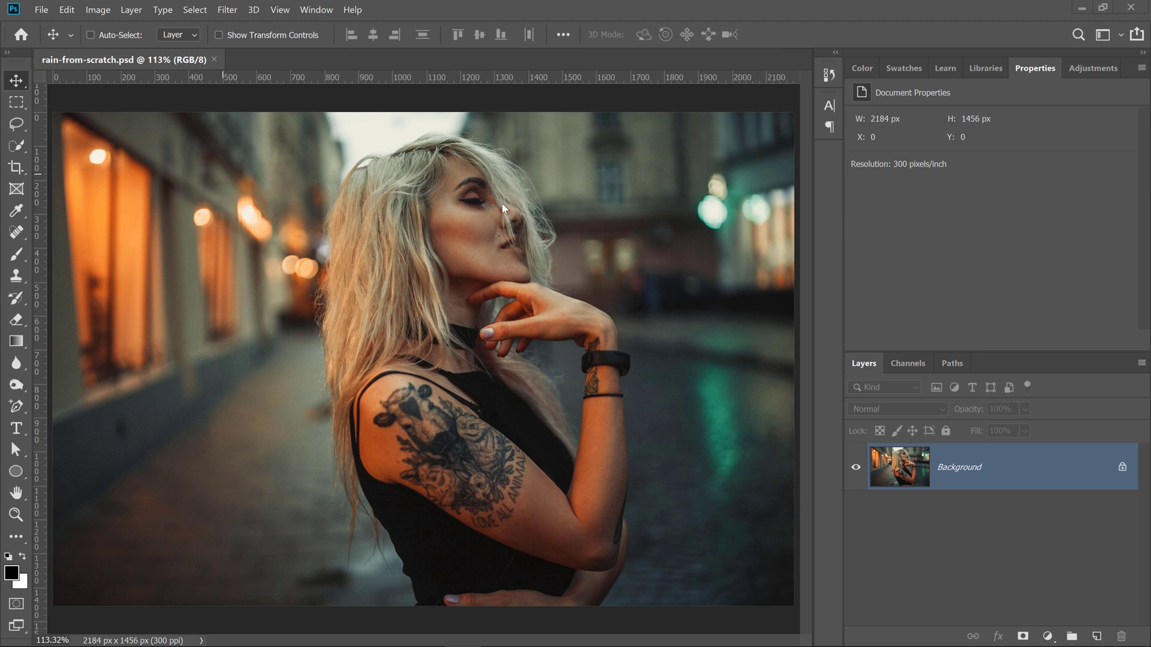
- Open the New Document dialog from the File menu, preset at 1080 × 1080 px
{"action": "left_click", "coordinate": [44, 12]}
{"action": "left_click", "coordinate": [448, 287]}
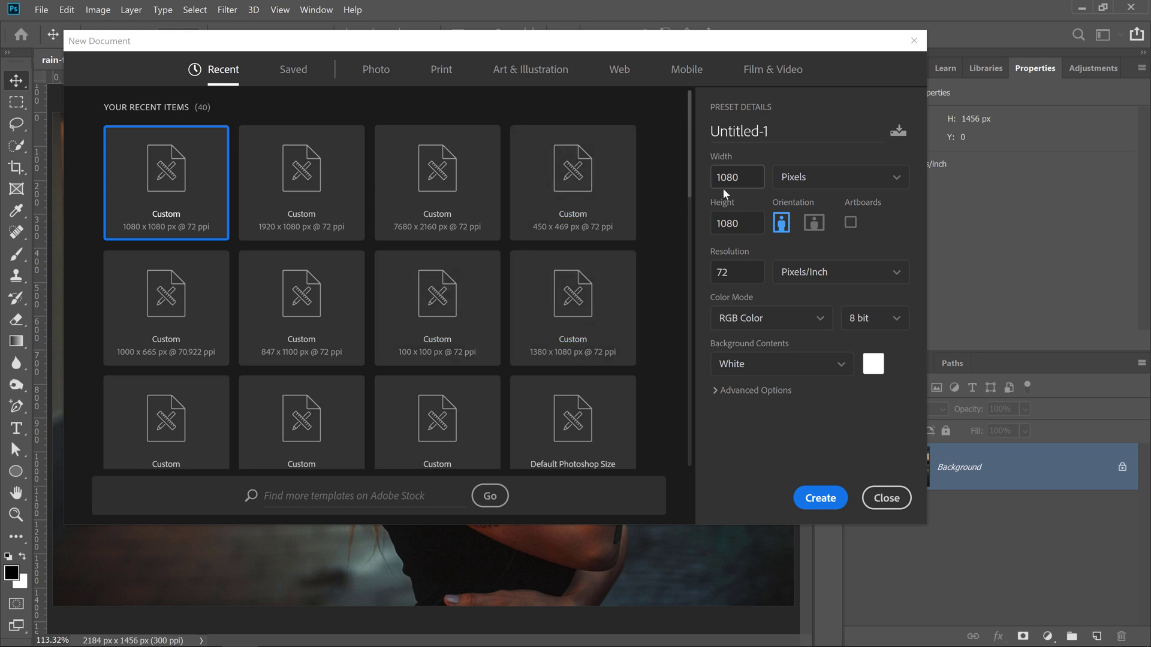
- Create the white Untitled-1 document at 1080 × 1080 px and 72 ppi
{"action": "left_click", "coordinate": [743, 220]}
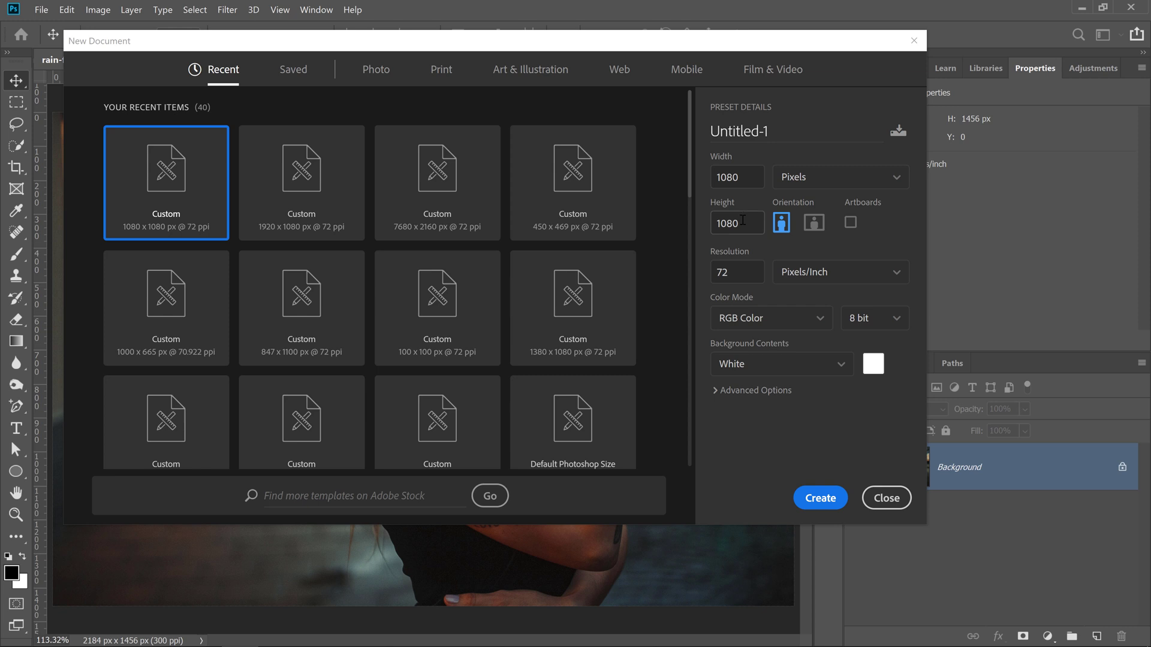
{"action": "left_click", "coordinate": [819, 497]}
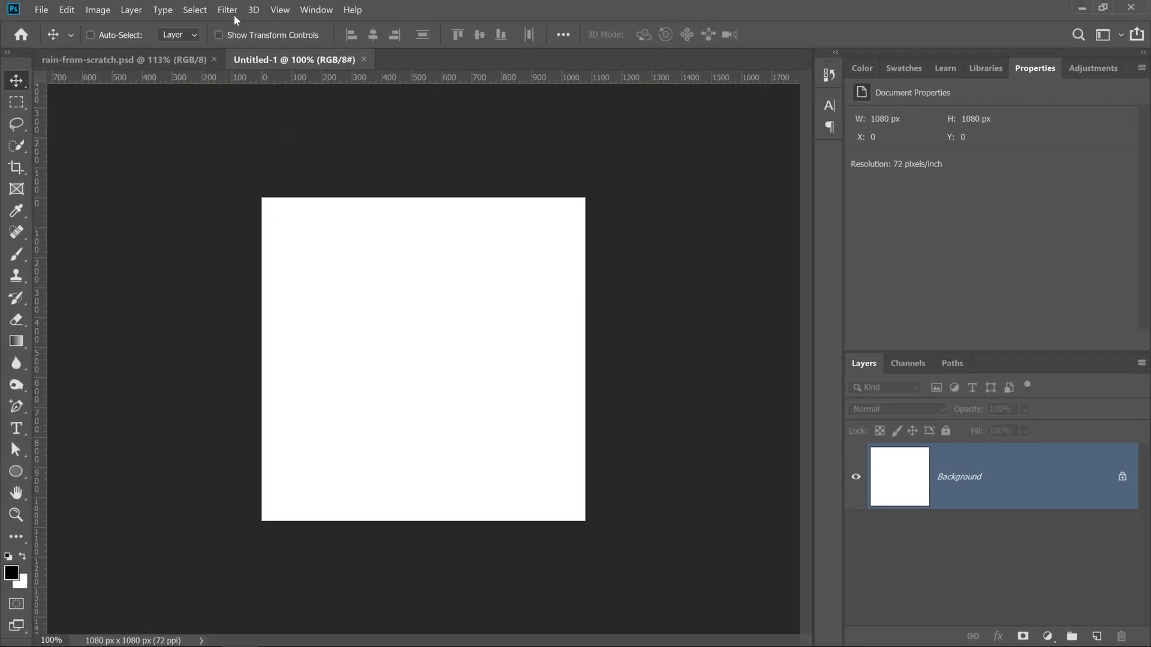
- Open the Fibers render filter, try initial Variance and Strength, and randomize the pattern
{"action": "left_click", "coordinate": [231, 11]}
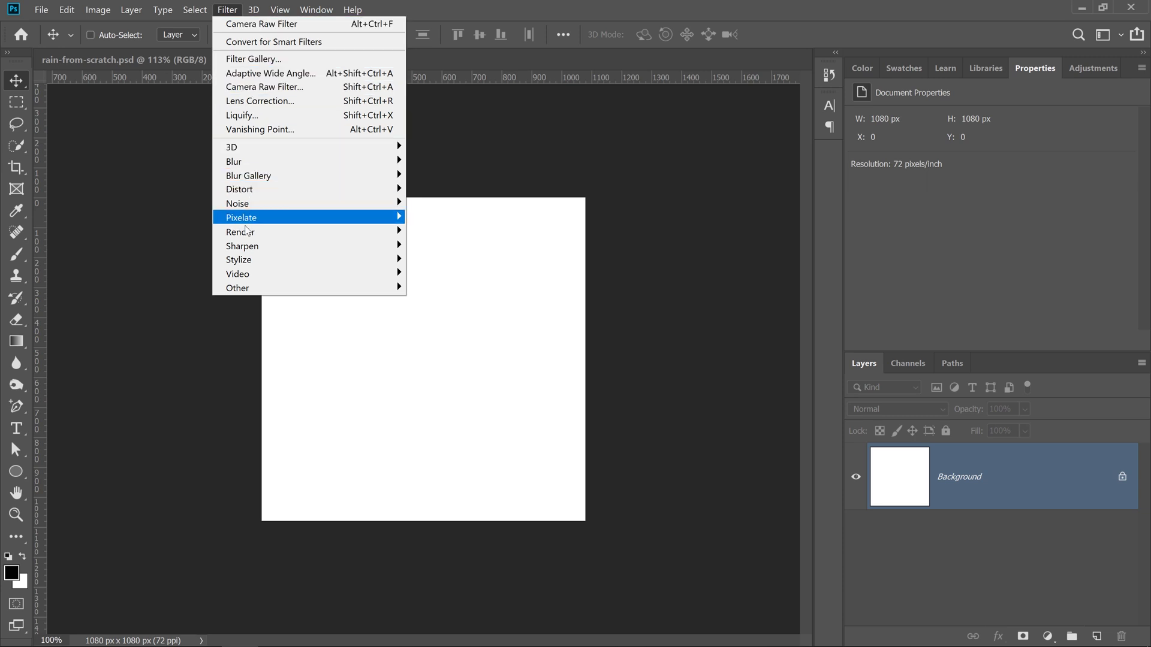
{"action": "mouse_move", "coordinate": [244, 236]}
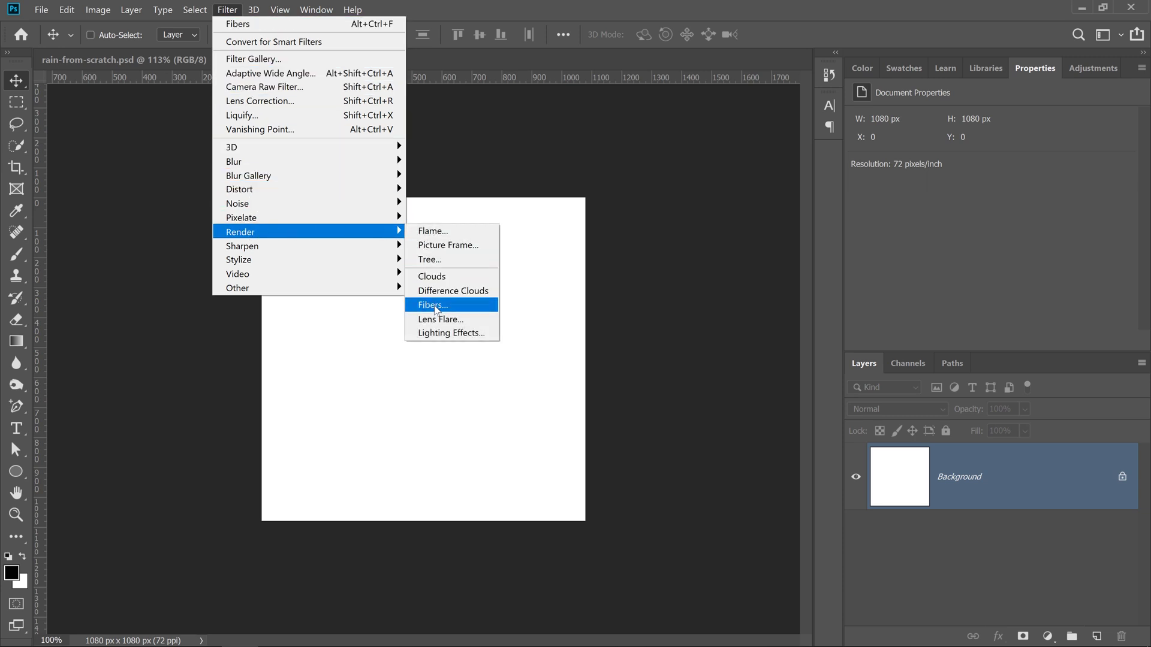
{"action": "left_click", "coordinate": [435, 306]}
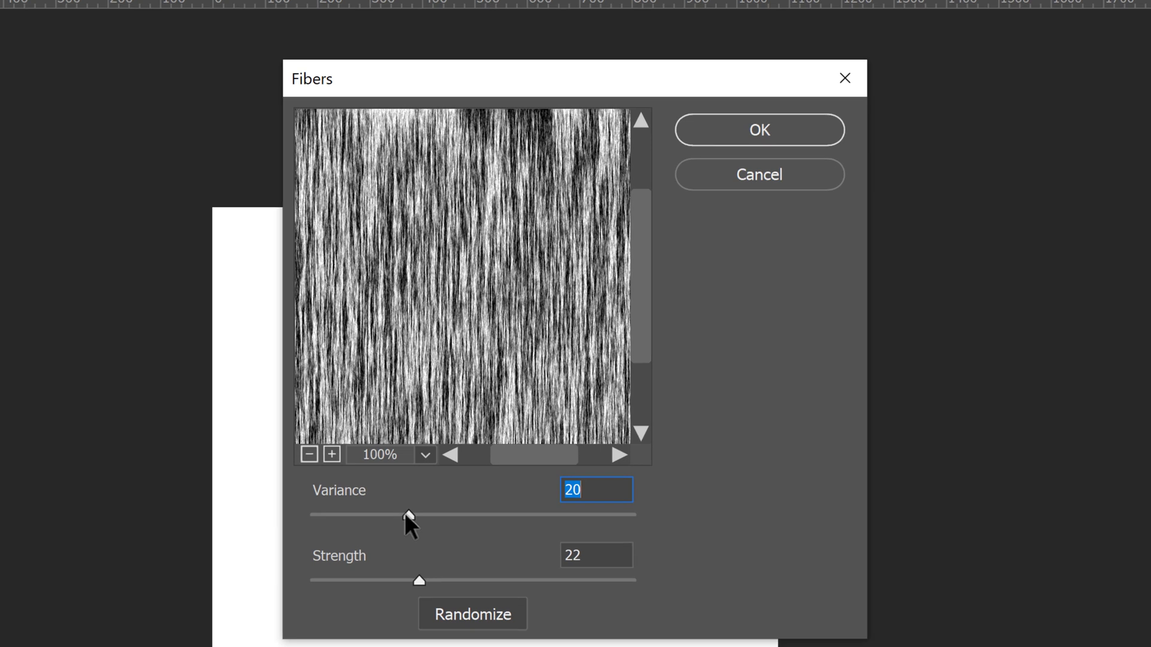
{"action": "left_click_drag", "start_coordinate": [409, 515], "coordinate": [495, 515]}
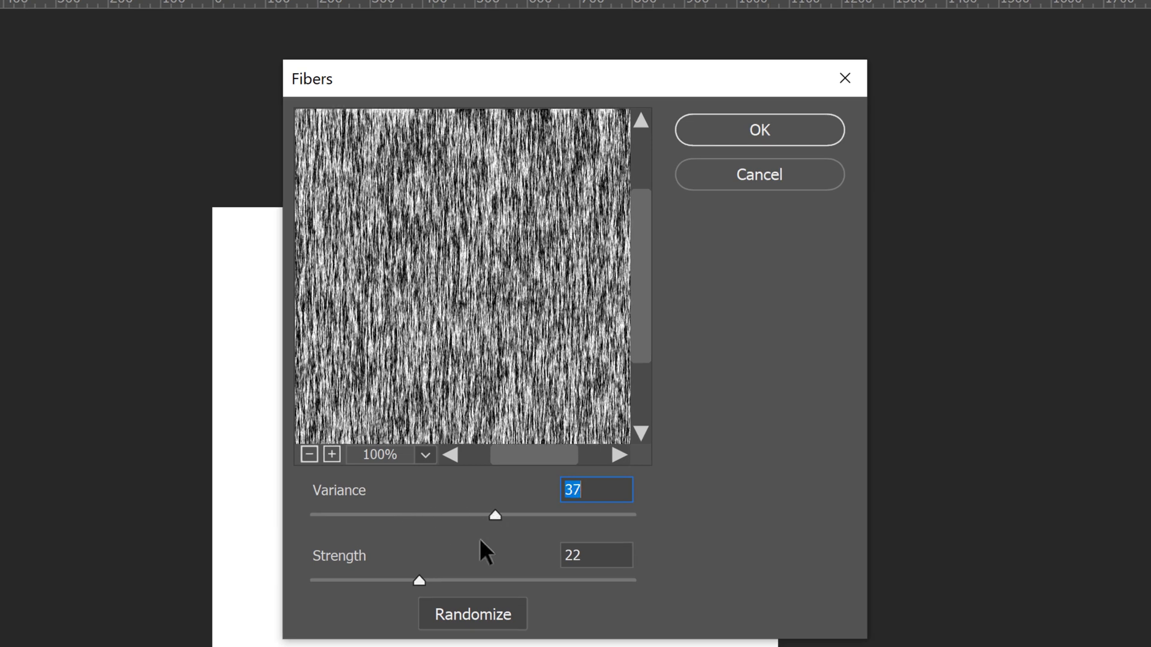
{"action": "left_click_drag", "start_coordinate": [459, 579], "coordinate": [351, 580]}
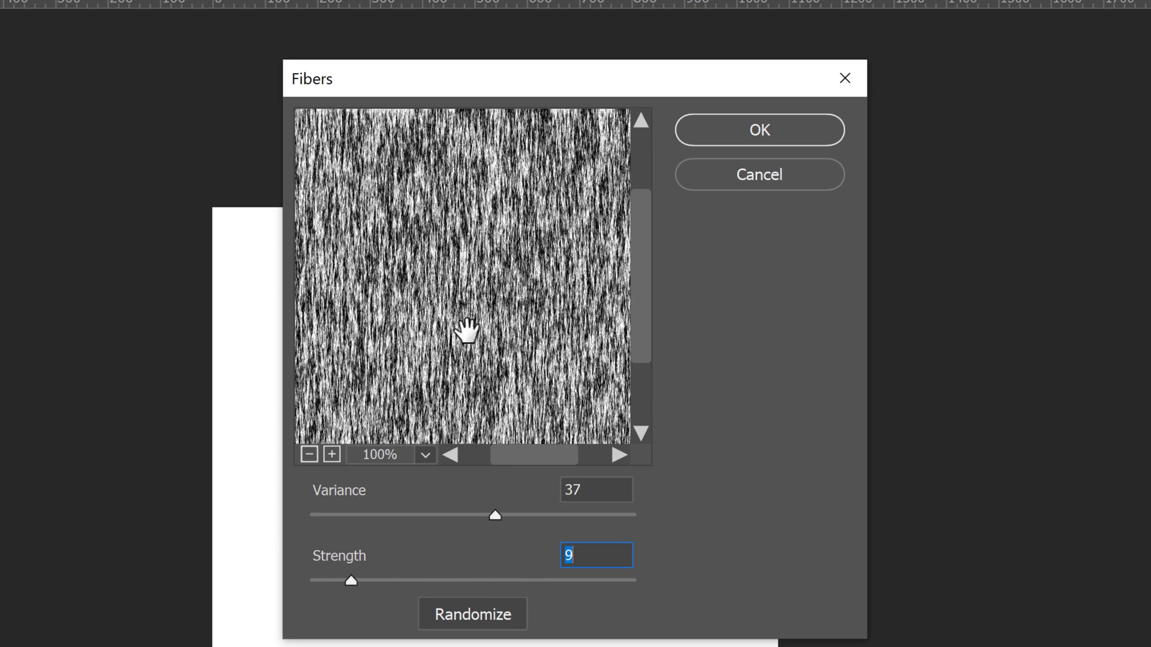
{"action": "left_click", "coordinate": [498, 615]}
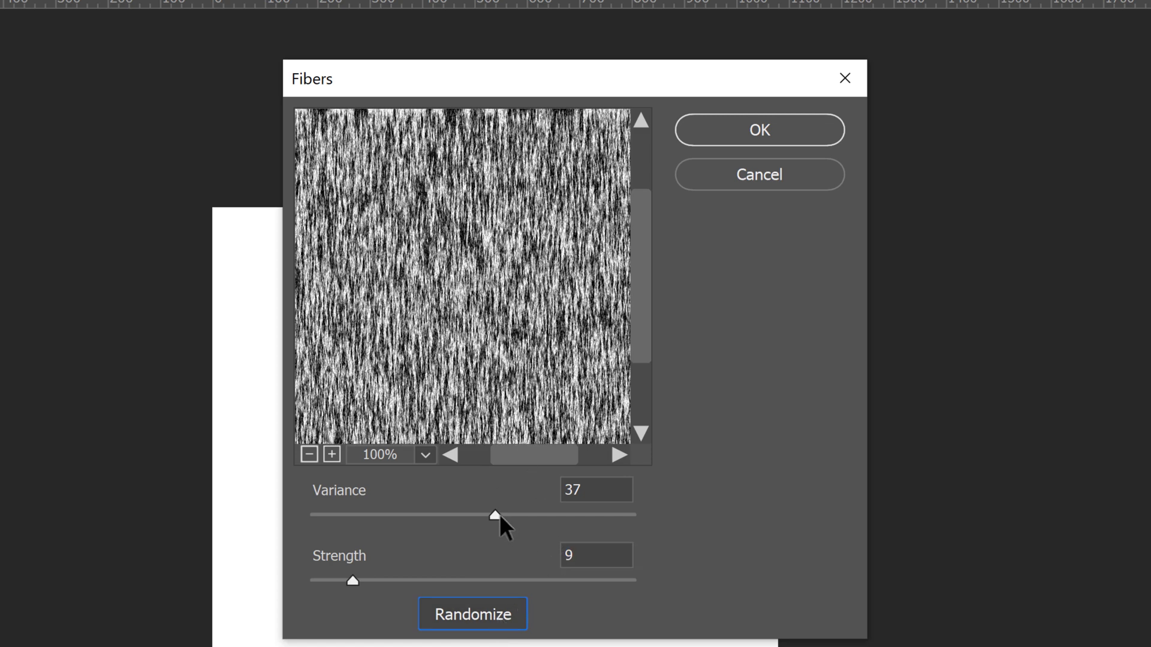
- Set Fibers Variance to 64 and Strength to 35, then apply it to the canvas
{"action": "left_click_drag", "start_coordinate": [498, 515], "coordinate": [676, 515]}
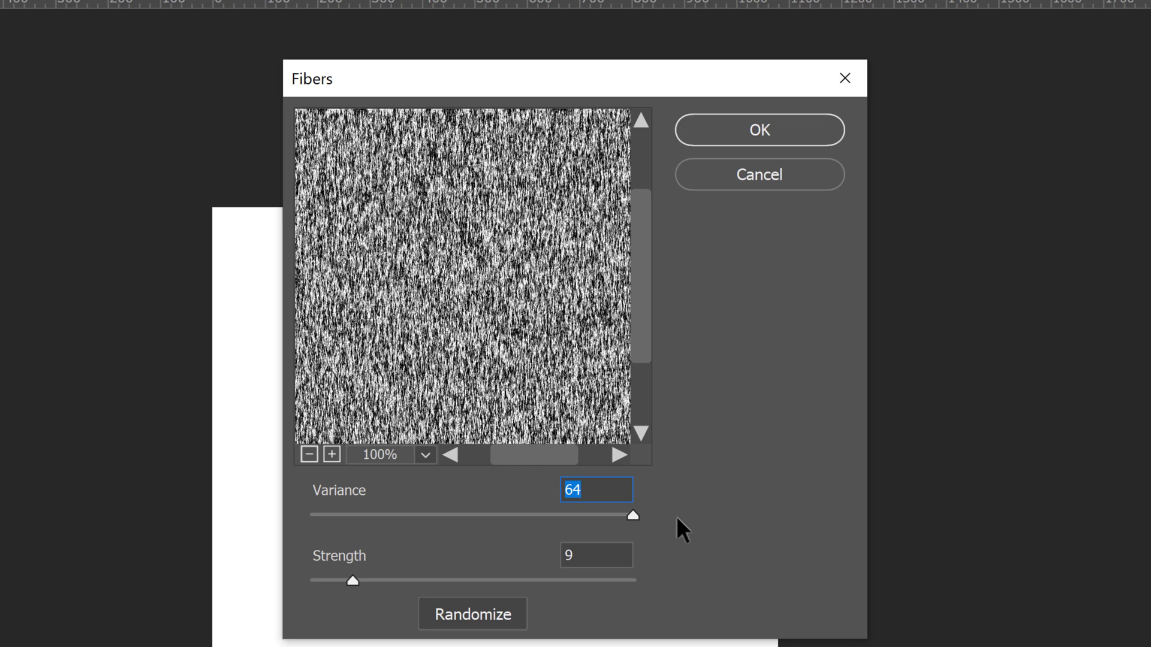
{"action": "left_click_drag", "start_coordinate": [354, 582], "coordinate": [483, 577]}
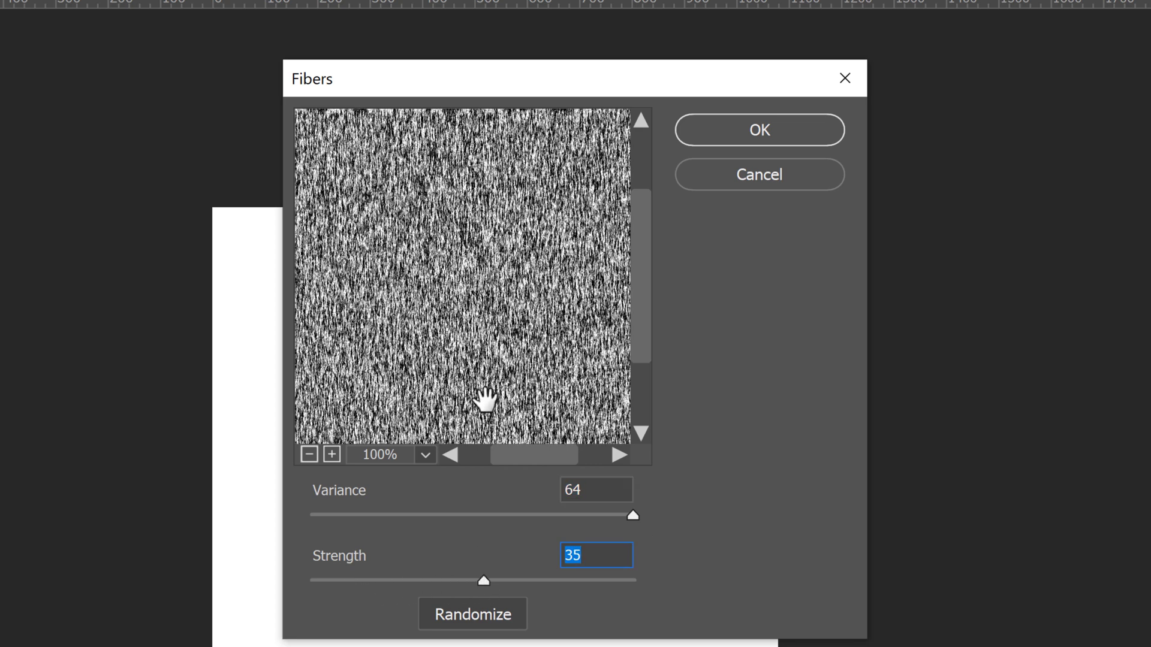
{"action": "left_click", "coordinate": [333, 450]}
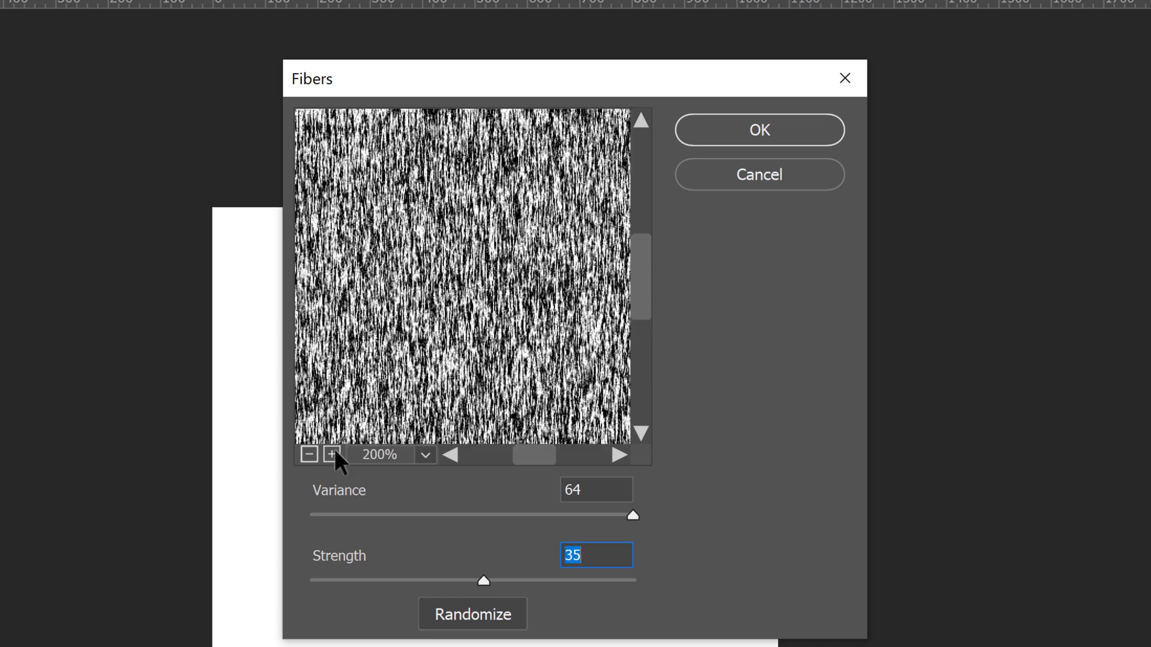
{"action": "left_click", "coordinate": [332, 449]}
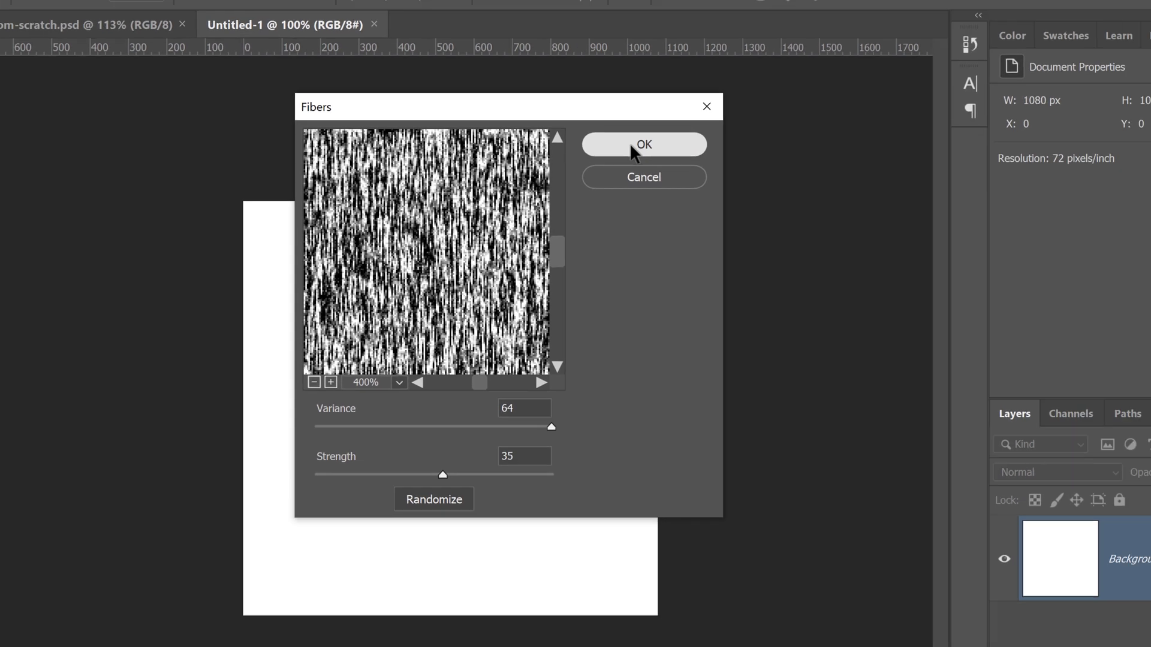
{"action": "left_click", "coordinate": [742, 137]}
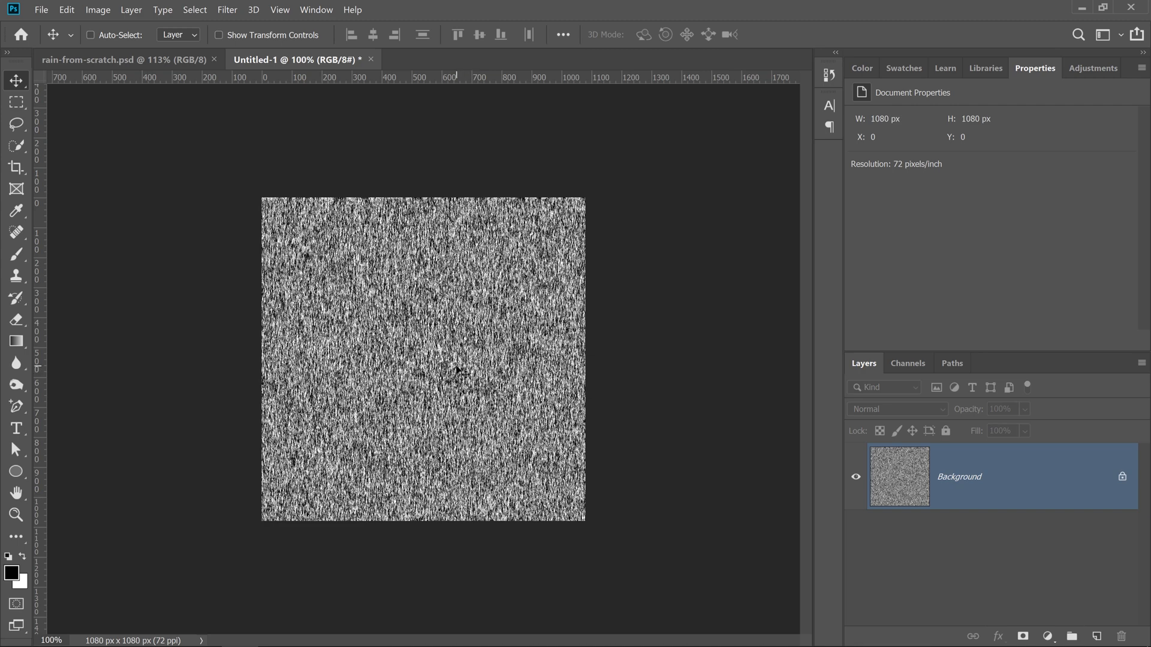
- Darken the fibers into sparse white specks with a high Levels black input, zooming to 200%
{"action": "left_click", "coordinate": [96, 10]}
{"action": "mouse_move", "coordinate": [121, 44]}
{"action": "left_click", "coordinate": [265, 55]}
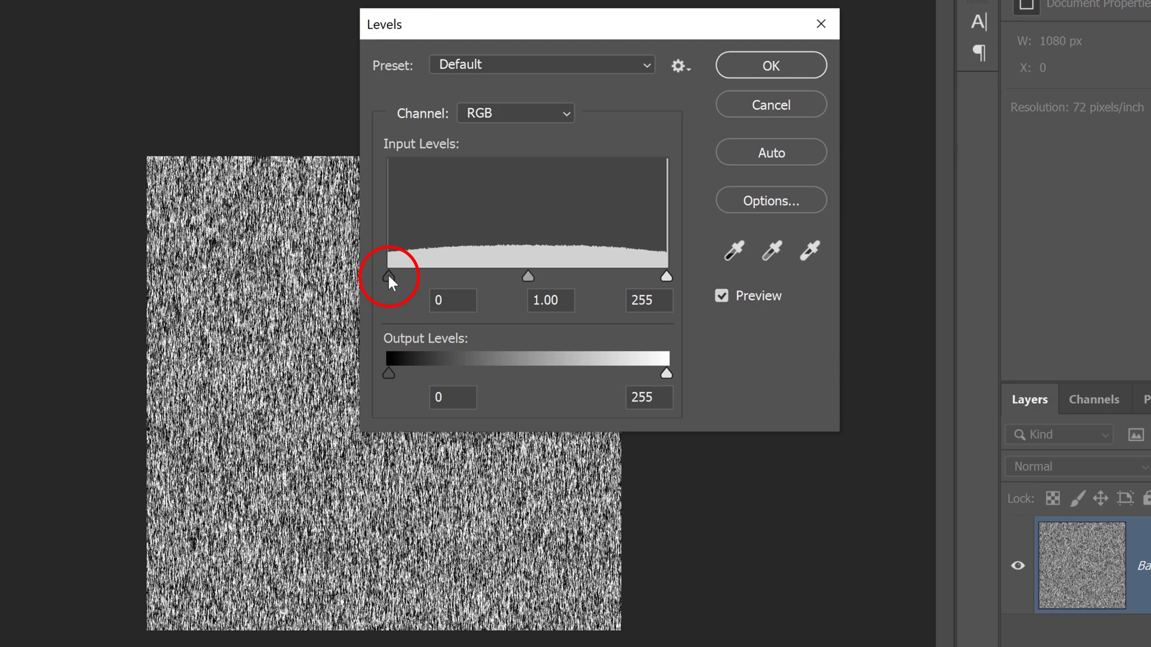
{"action": "left_click_drag", "start_coordinate": [387, 274], "coordinate": [627, 264]}
{"action": "left_click", "coordinate": [757, 62]}
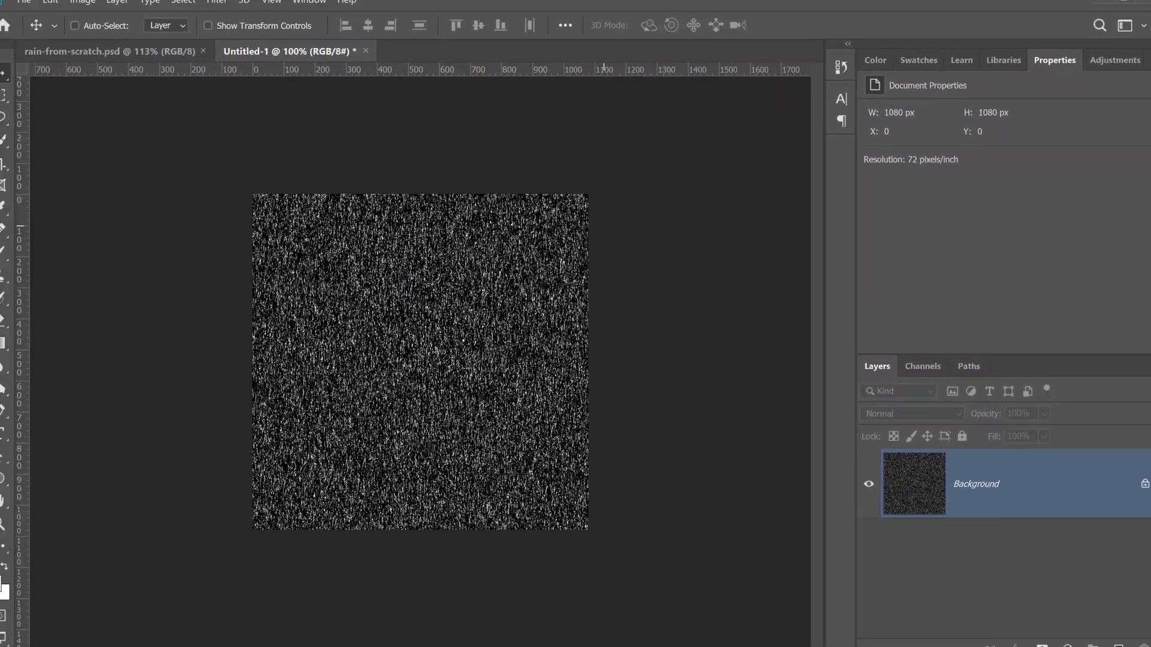
{"action": "key", "text": "z"}
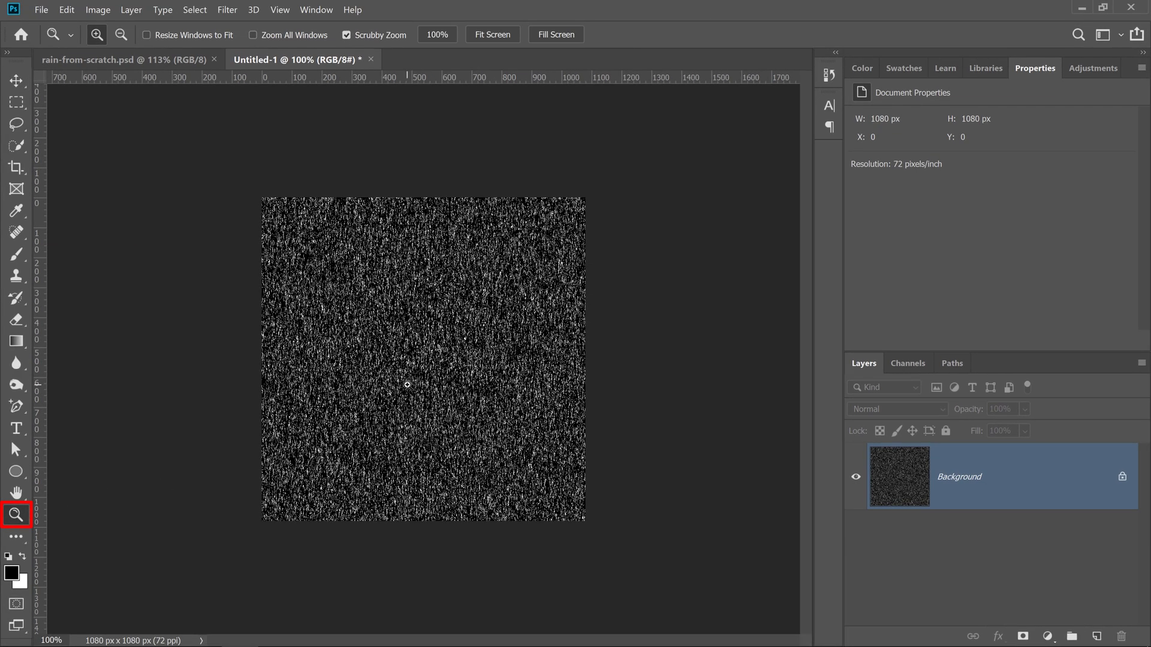
{"action": "left_click", "coordinate": [407, 384]}
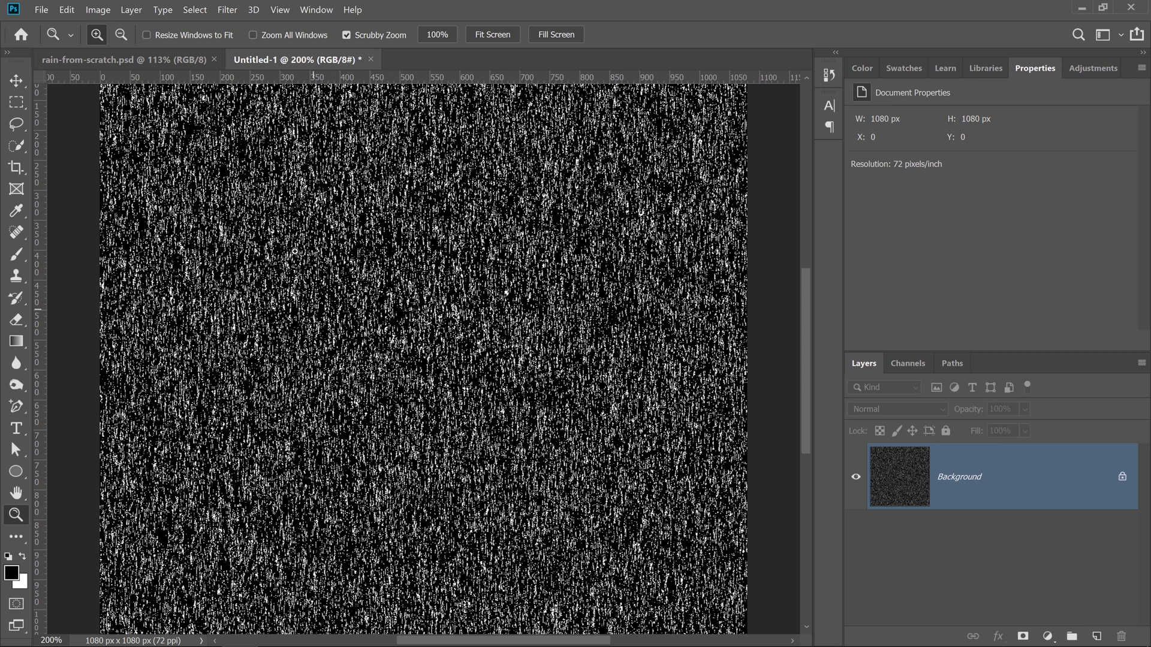
- Streak the specks vertically with a 90°, 27-pixel Motion Blur
{"action": "left_click", "coordinate": [227, 9]}
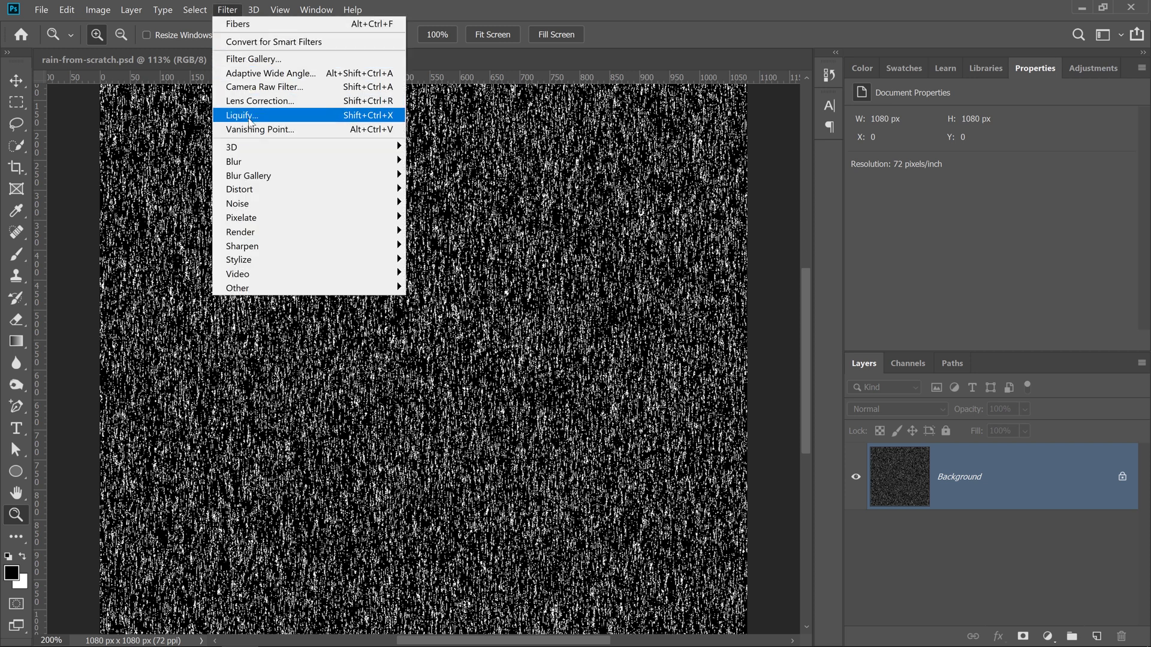
{"action": "mouse_move", "coordinate": [246, 166]}
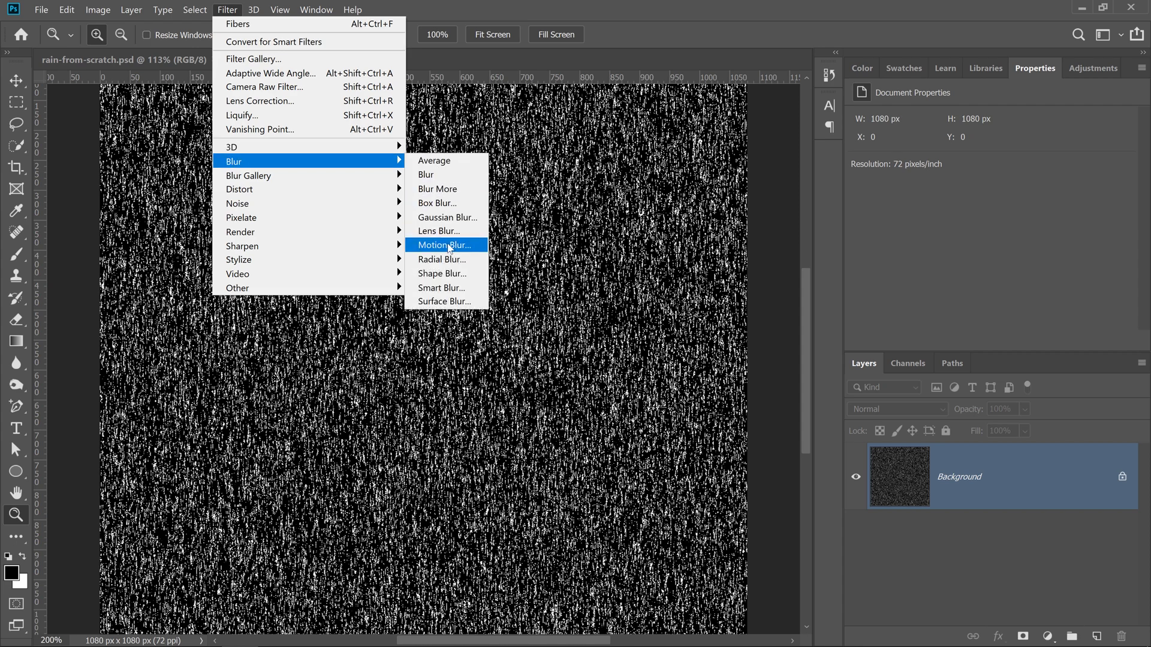
{"action": "left_click", "coordinate": [444, 247]}
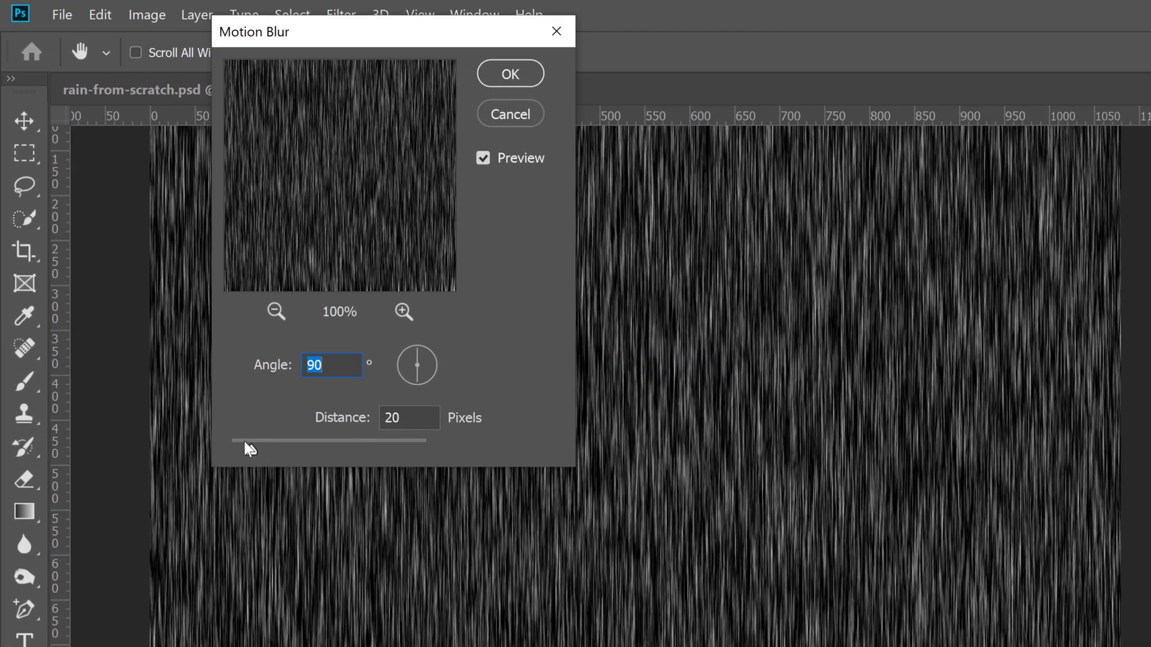
{"action": "left_click_drag", "start_coordinate": [241, 441], "coordinate": [259, 441]}
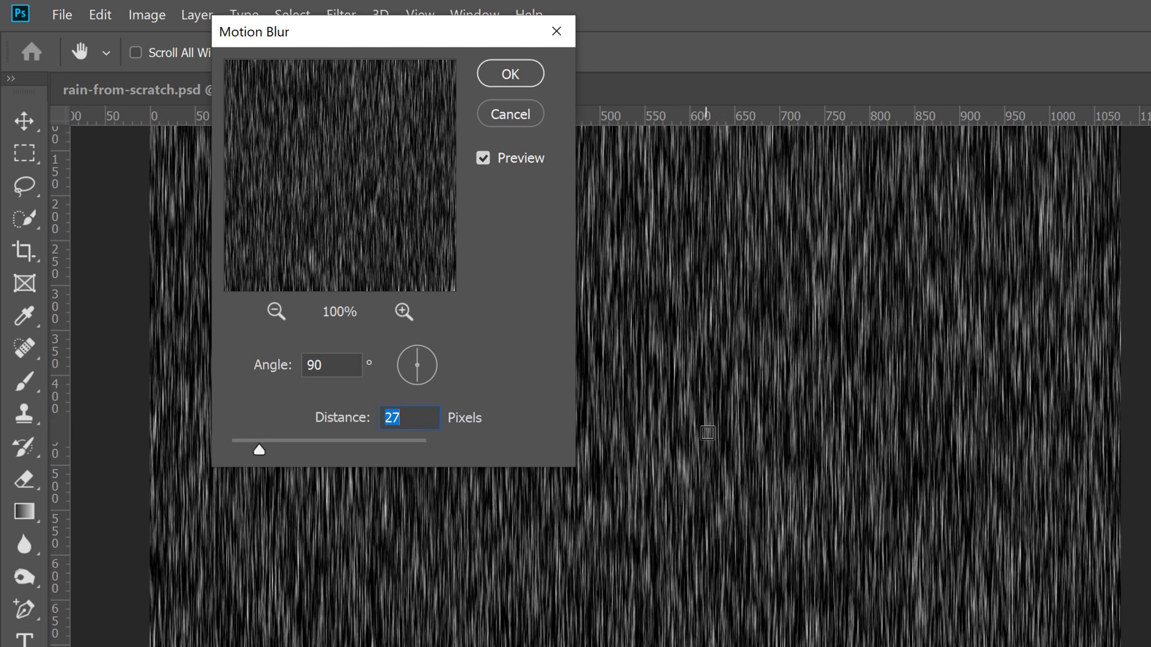
{"action": "left_click", "coordinate": [510, 74]}
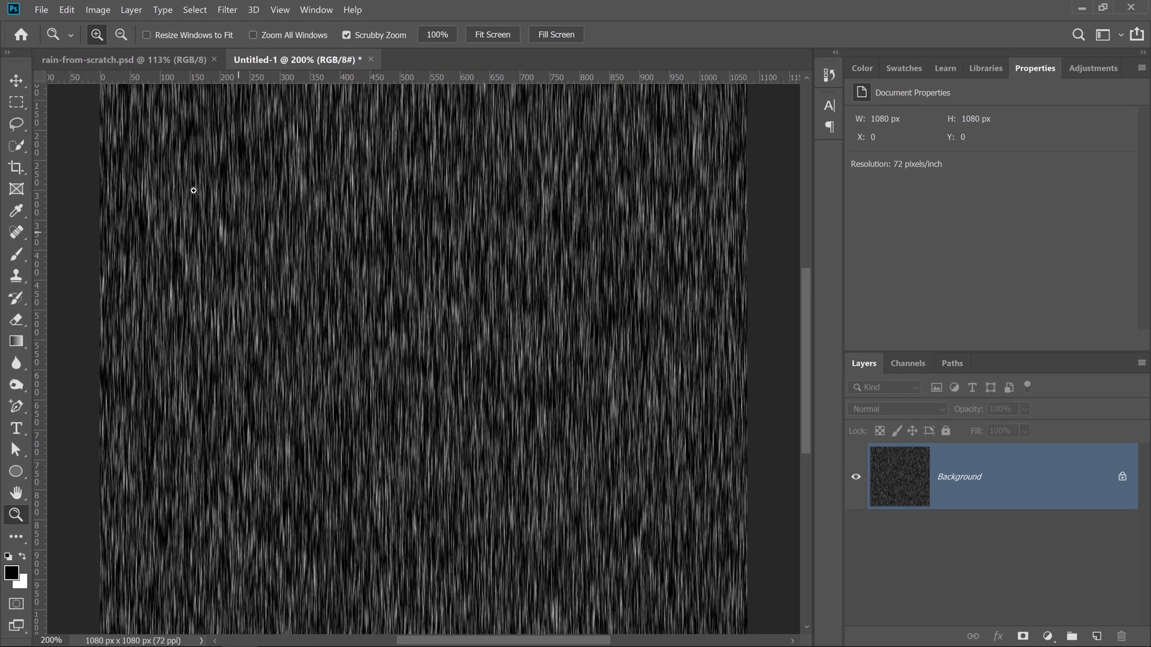
{"action": "left_click", "coordinate": [98, 10]}
- Thin the rain streaks with another Levels pass raising the black input
{"action": "mouse_move", "coordinate": [120, 43]}
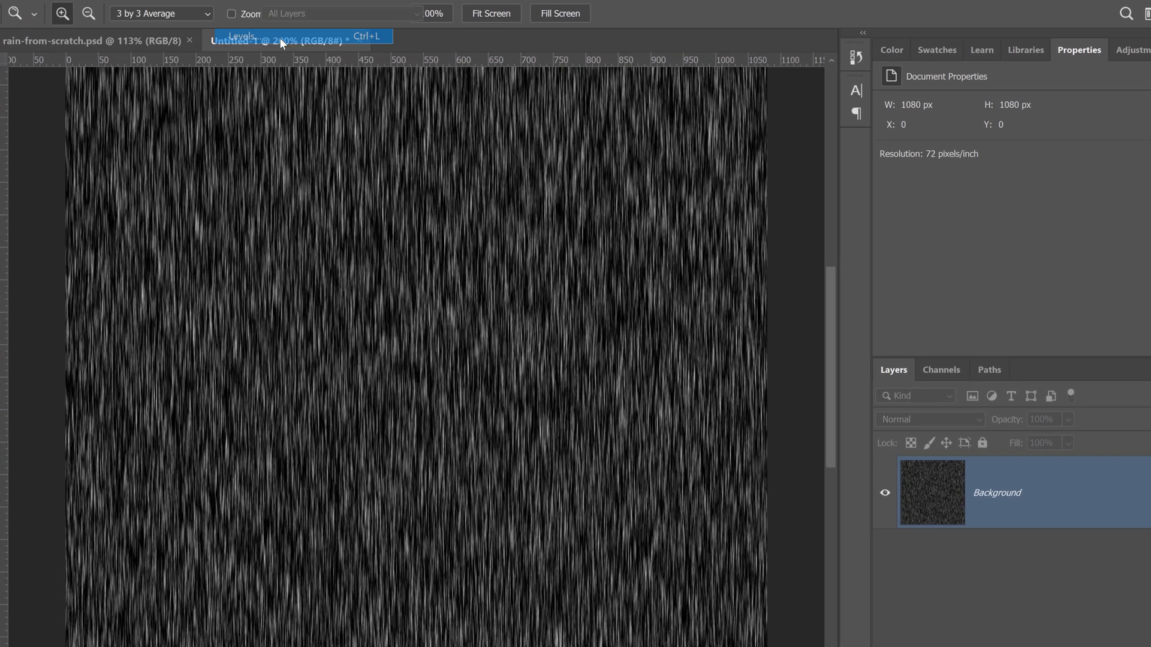
{"action": "left_click", "coordinate": [279, 37]}
{"action": "left_click_drag", "start_coordinate": [388, 276], "coordinate": [537, 276]}
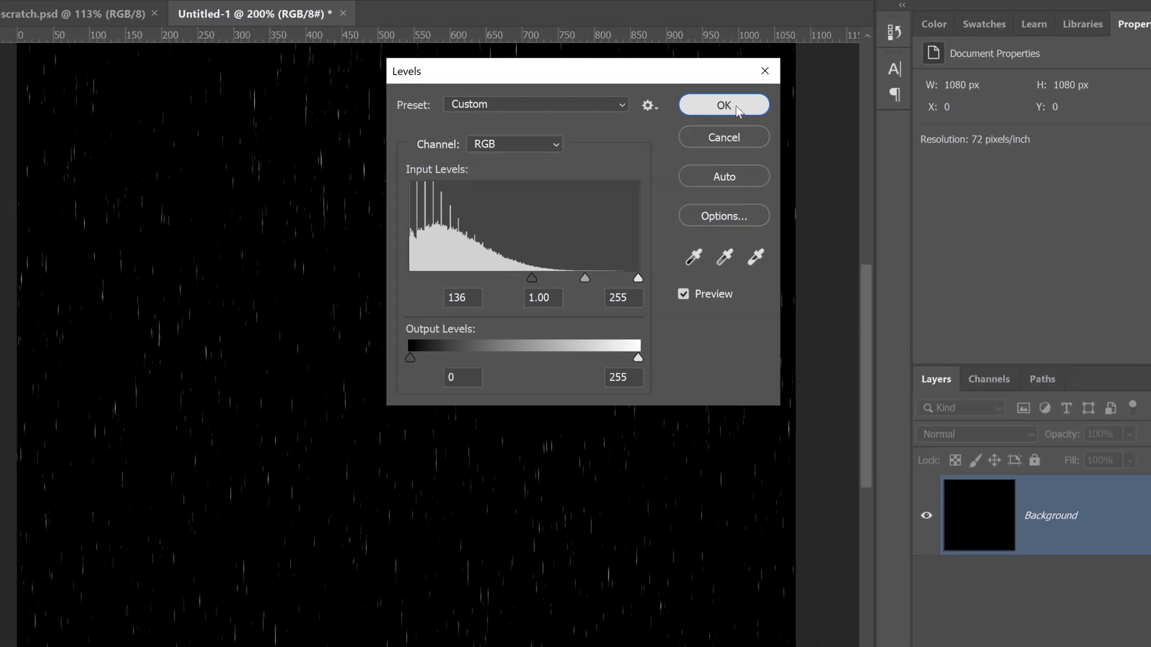
{"action": "left_click", "coordinate": [786, 67]}
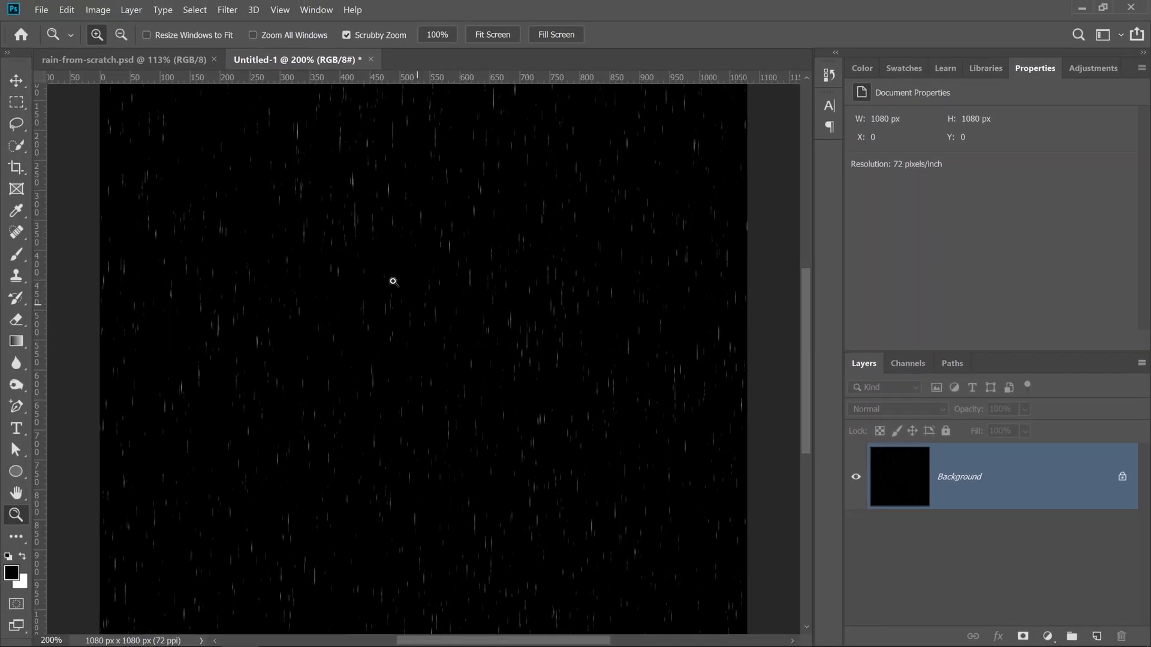
- Soften the streaks with a second 90° Motion Blur of about 11 pixels
{"action": "left_click", "coordinate": [227, 10]}
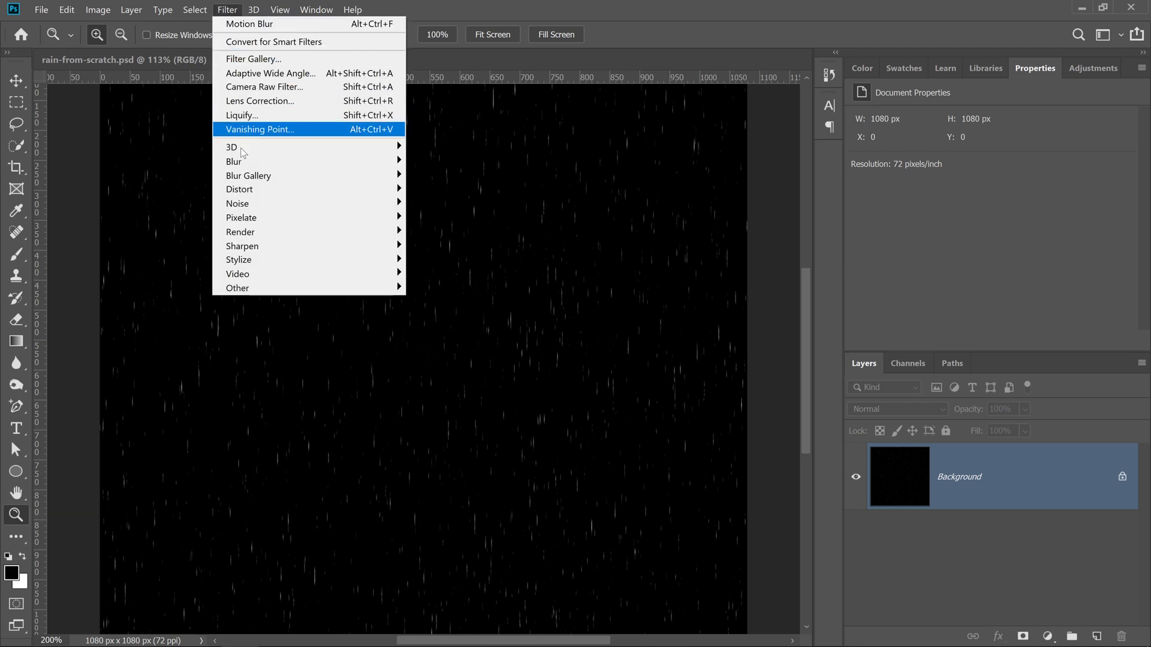
{"action": "mouse_move", "coordinate": [360, 161]}
{"action": "left_click", "coordinate": [451, 246]}
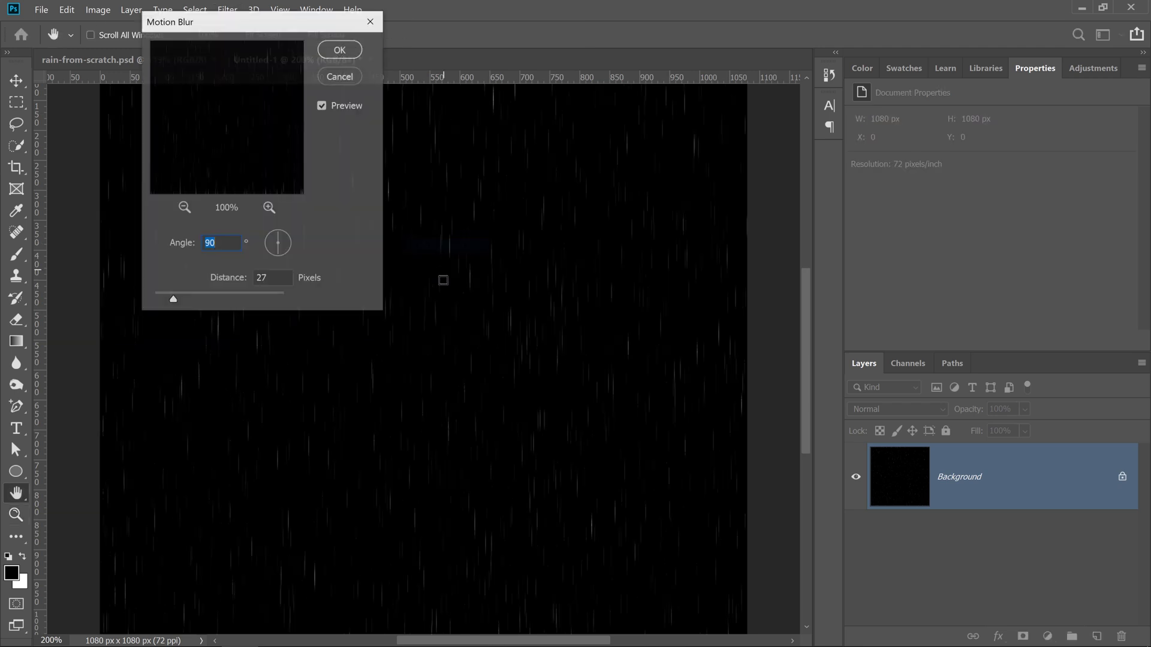
{"action": "left_click_drag", "start_coordinate": [169, 297], "coordinate": [151, 302]}
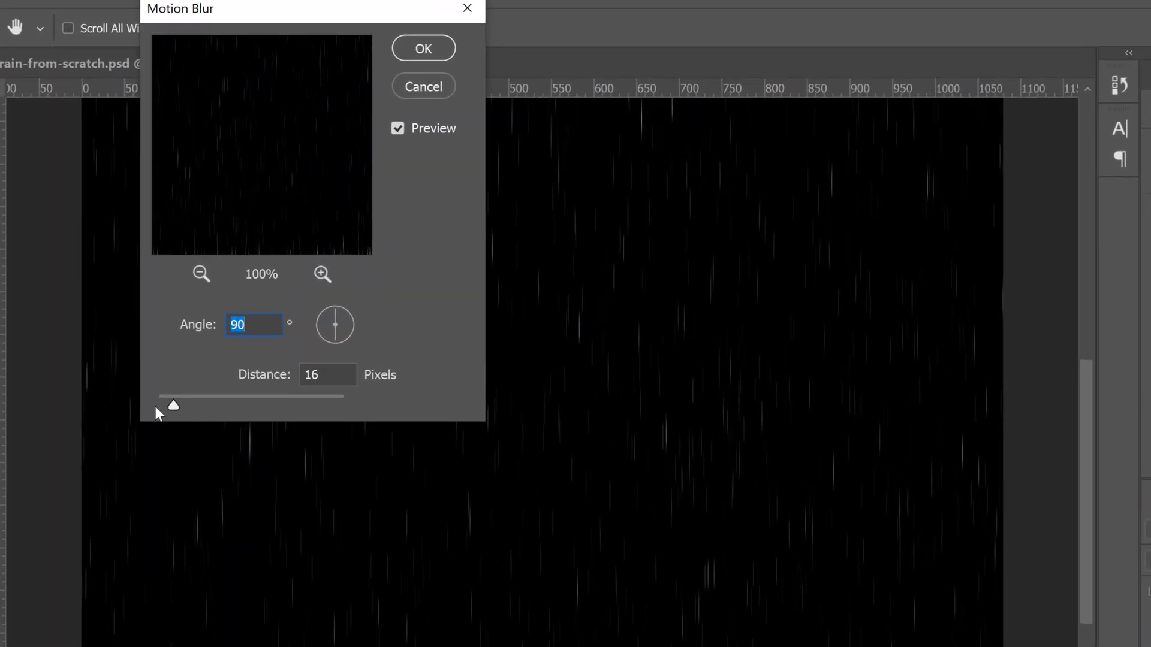
{"action": "left_click_drag", "start_coordinate": [154, 405], "coordinate": [170, 404]}
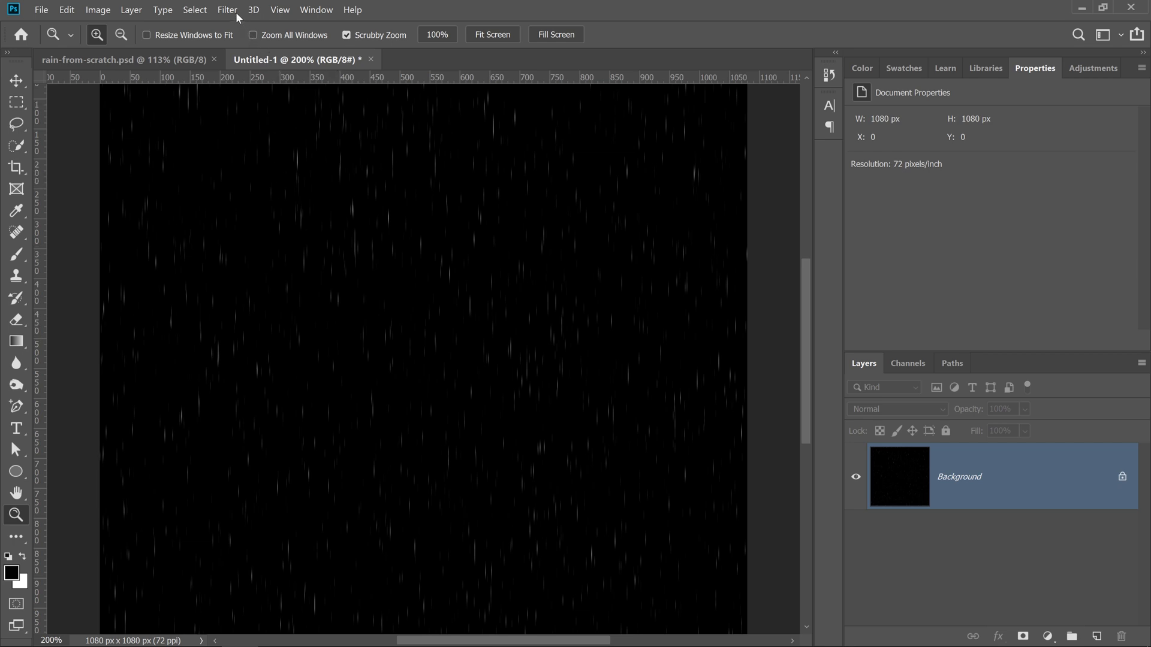
- Offset the rain +386 px horizontally and −680 px vertically with Wrap Around
{"action": "left_click", "coordinate": [235, 12]}
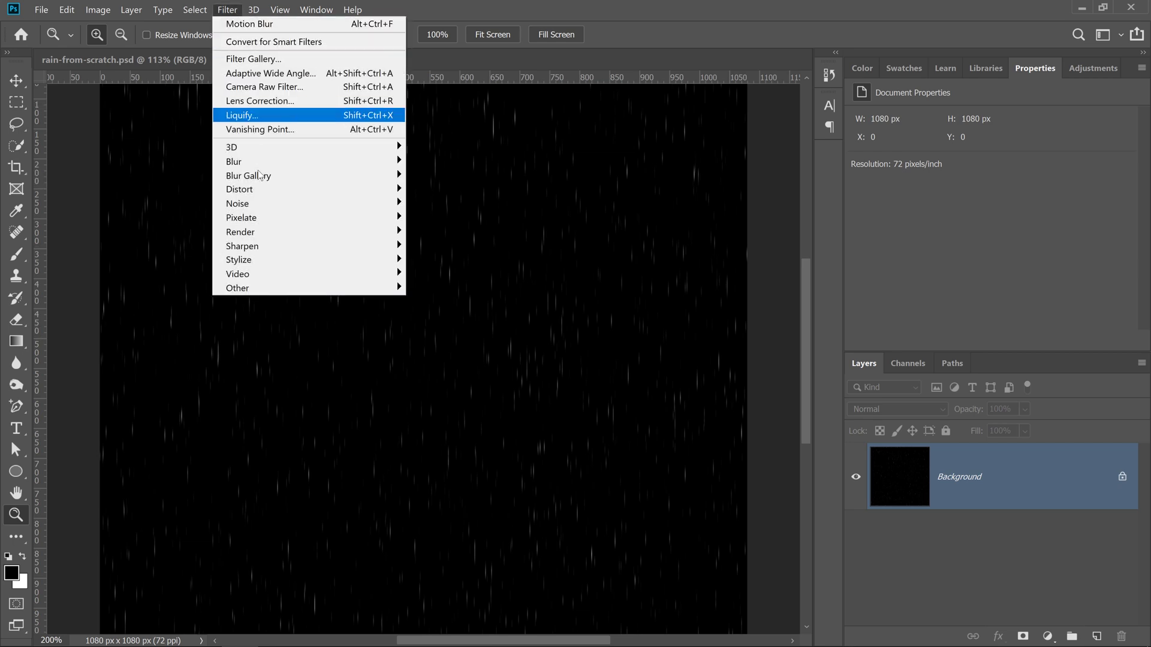
{"action": "mouse_move", "coordinate": [257, 290]}
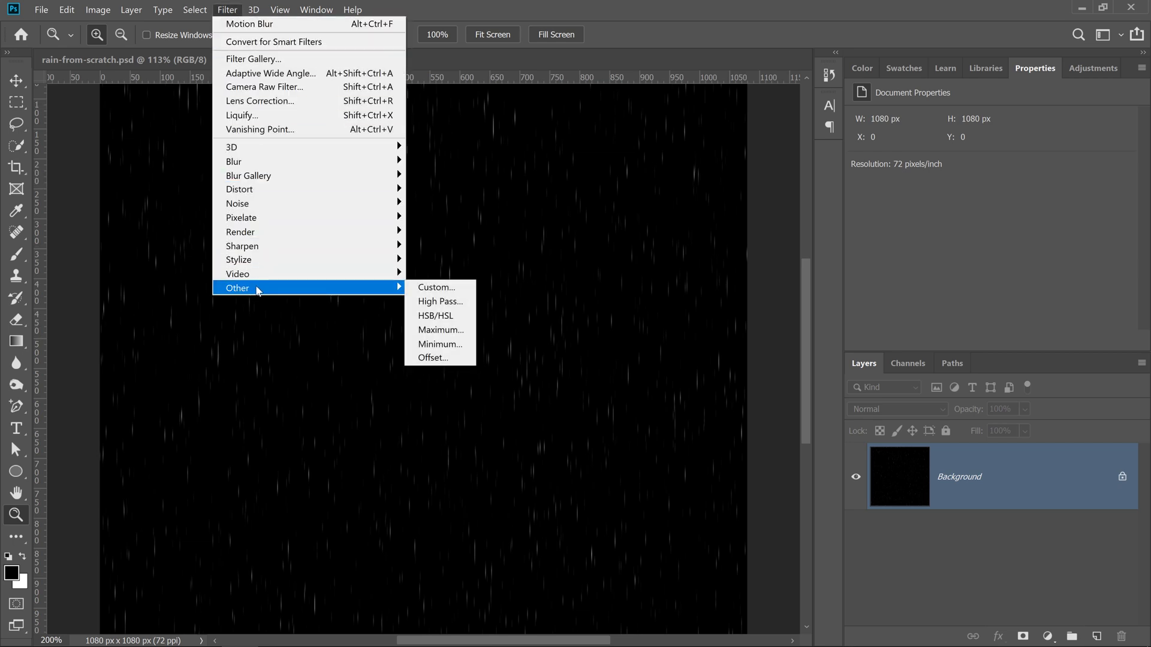
{"action": "left_click", "coordinate": [434, 358]}
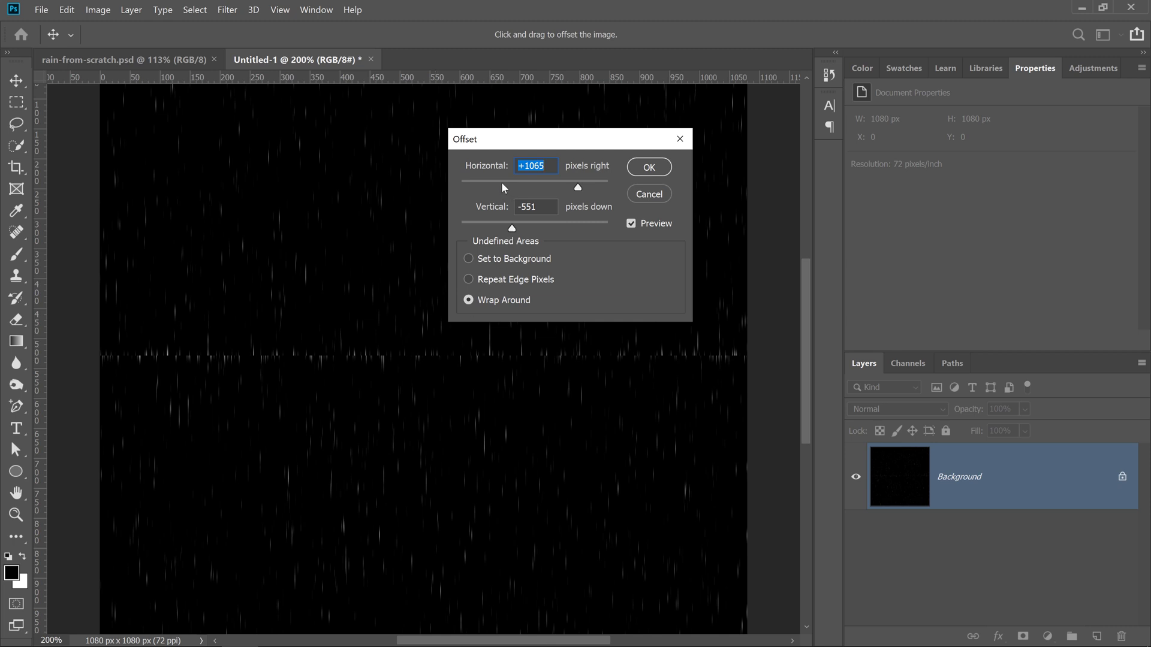
{"action": "left_click_drag", "start_coordinate": [504, 186], "coordinate": [549, 187]}
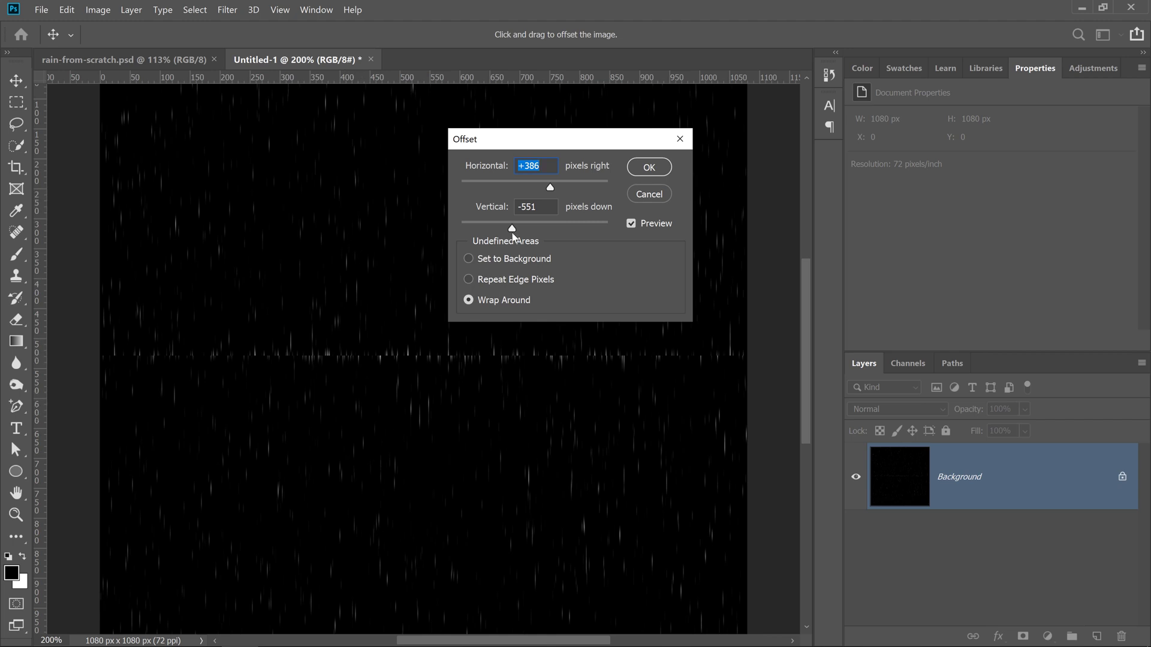
{"action": "left_click_drag", "start_coordinate": [526, 233], "coordinate": [509, 240]}
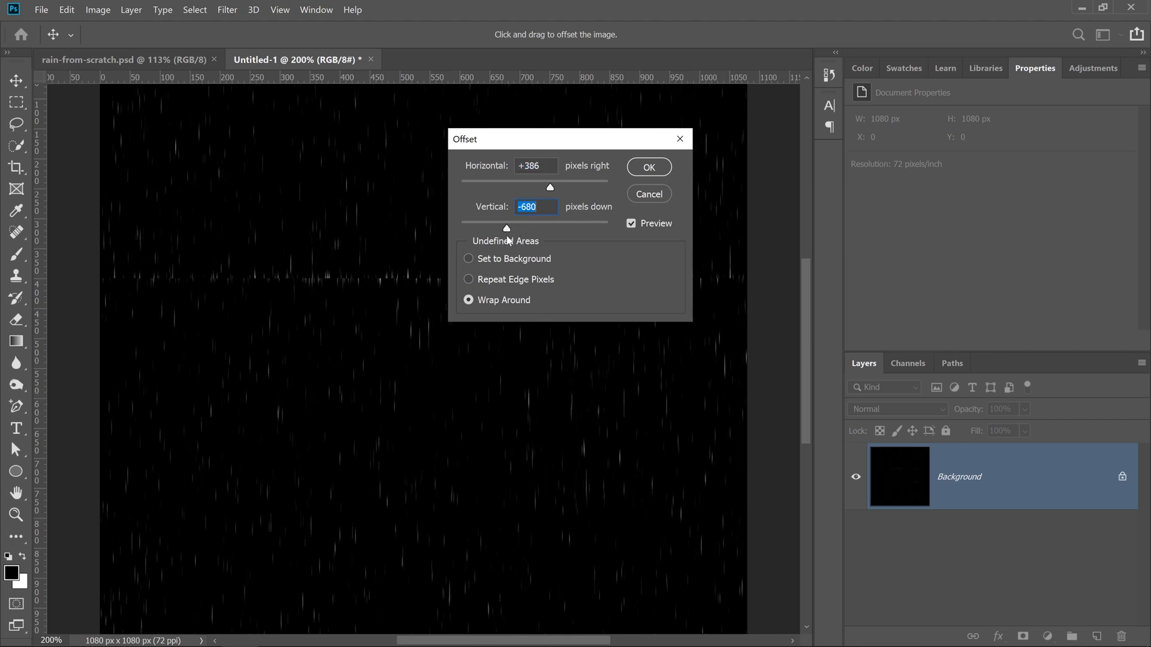
{"action": "left_click", "coordinate": [656, 170]}
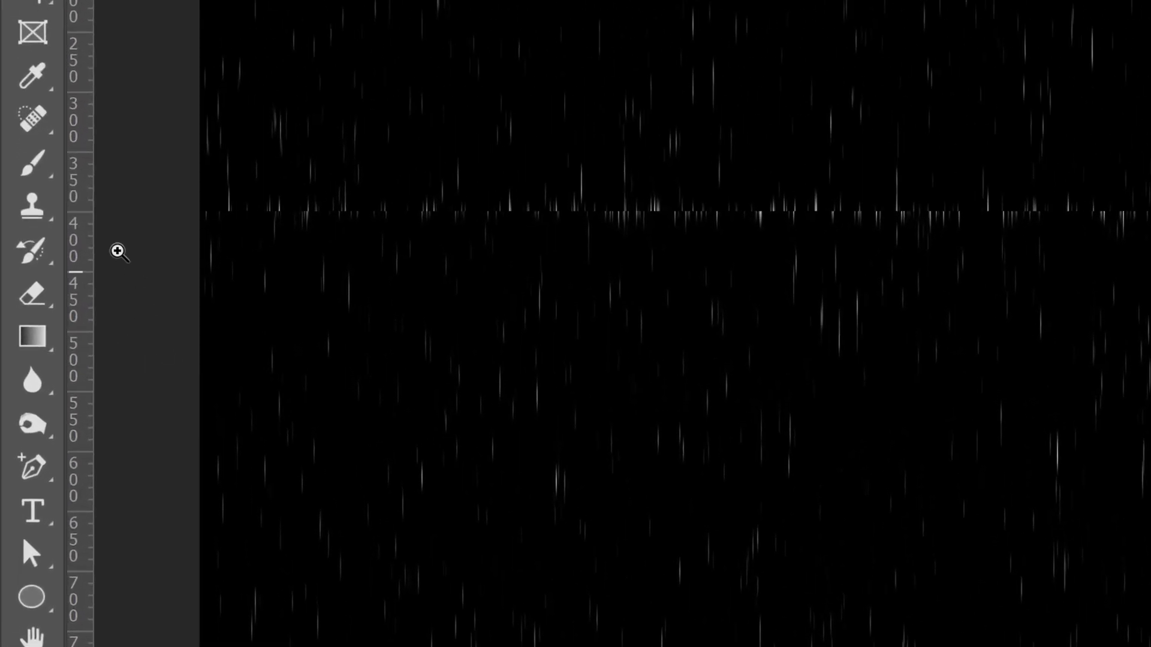
- Clone Stamp over the horizontal seam, sampling from clean rain streaks
{"action": "left_click", "coordinate": [33, 208]}
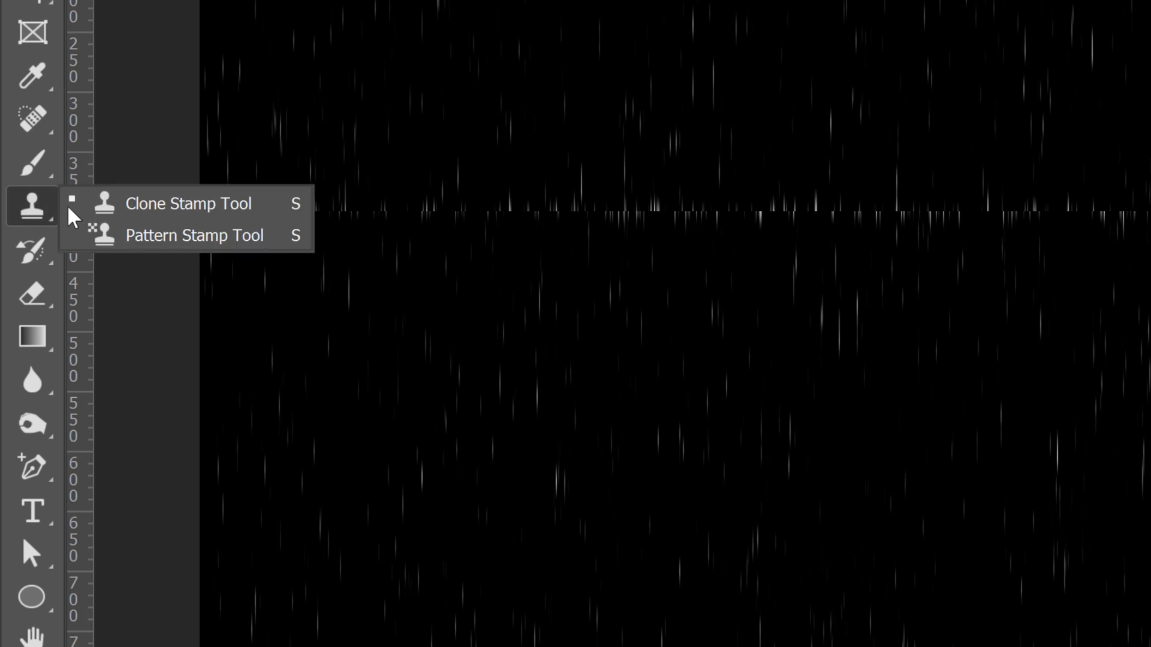
{"action": "left_click", "coordinate": [171, 207]}
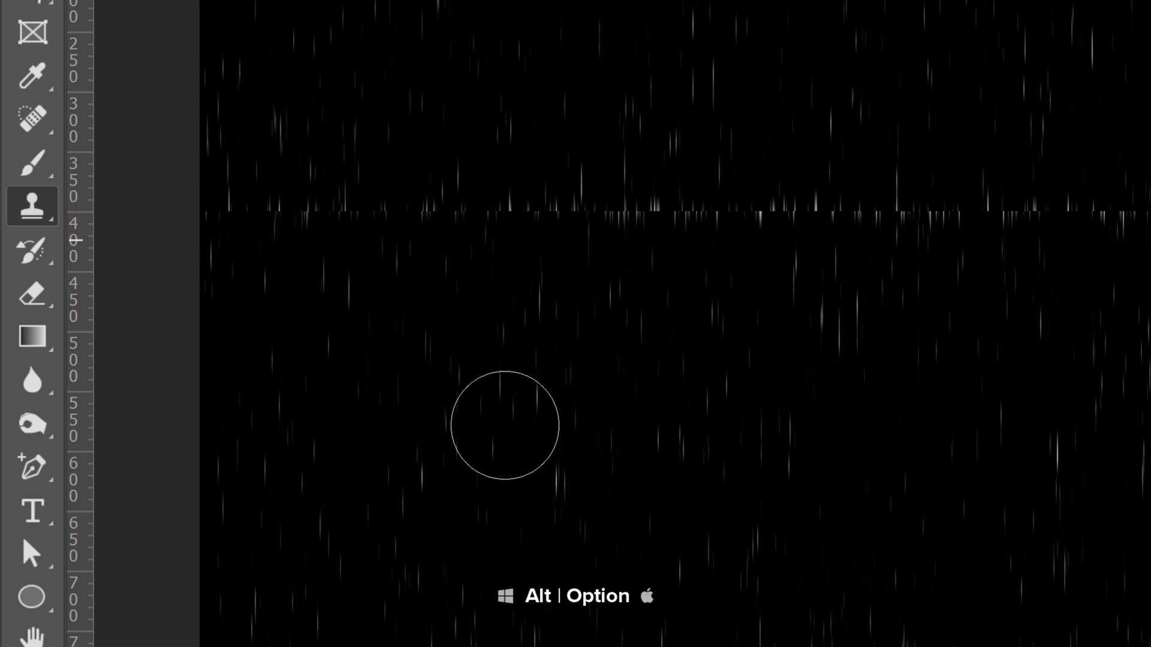
{"action": "left_click", "coordinate": [556, 487], "text": "alt"}
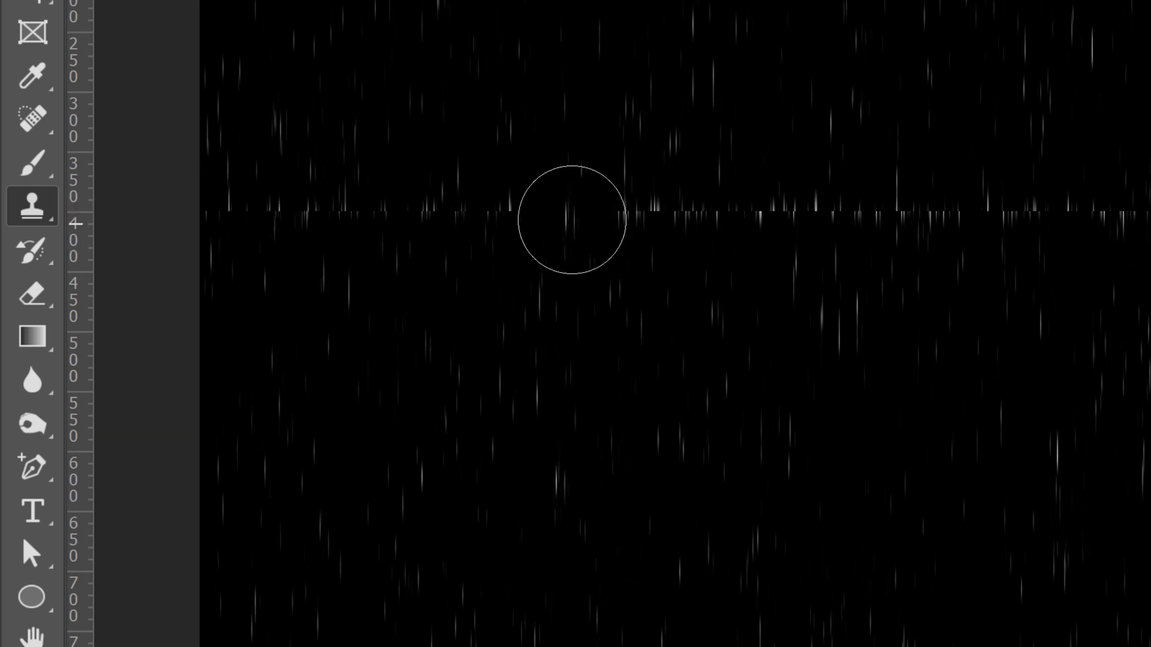
{"action": "mouse_move", "coordinate": [570, 218]}
{"action": "left_mouse_down"}
{"action": "mouse_move", "coordinate": [570, 206]}
{"action": "mouse_move", "coordinate": [305, 217]}
{"action": "mouse_move", "coordinate": [1150, 207]}
{"action": "left_mouse_up"}
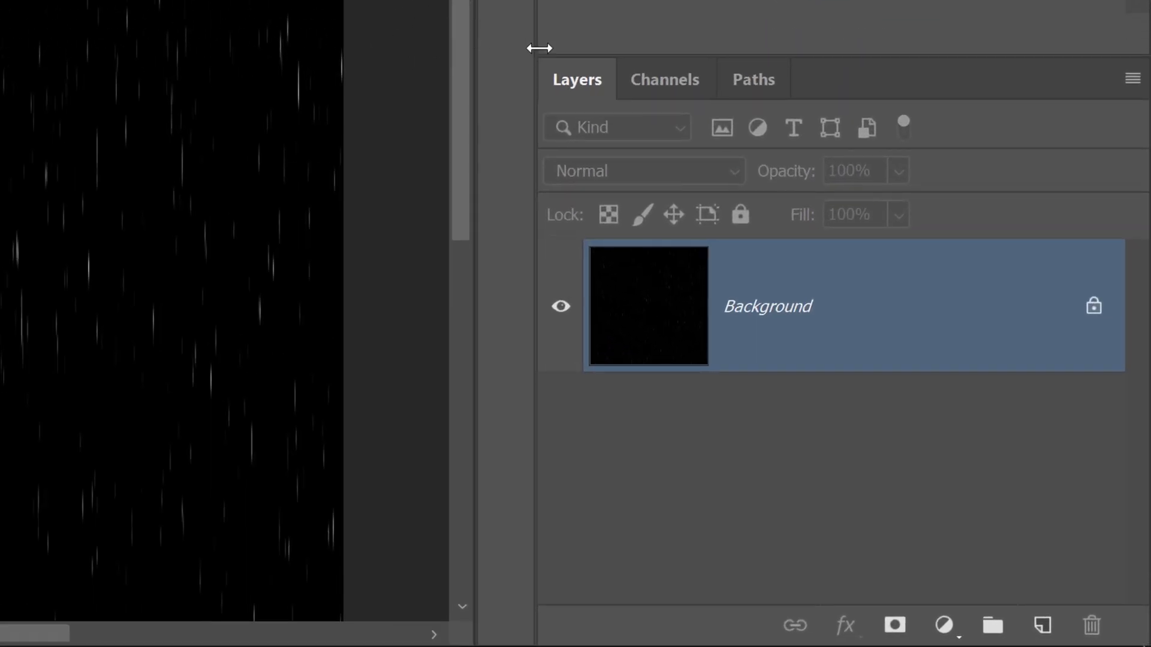
- Load the Red channel as a selection of the bright rain streaks
{"action": "left_click", "coordinate": [654, 84]}
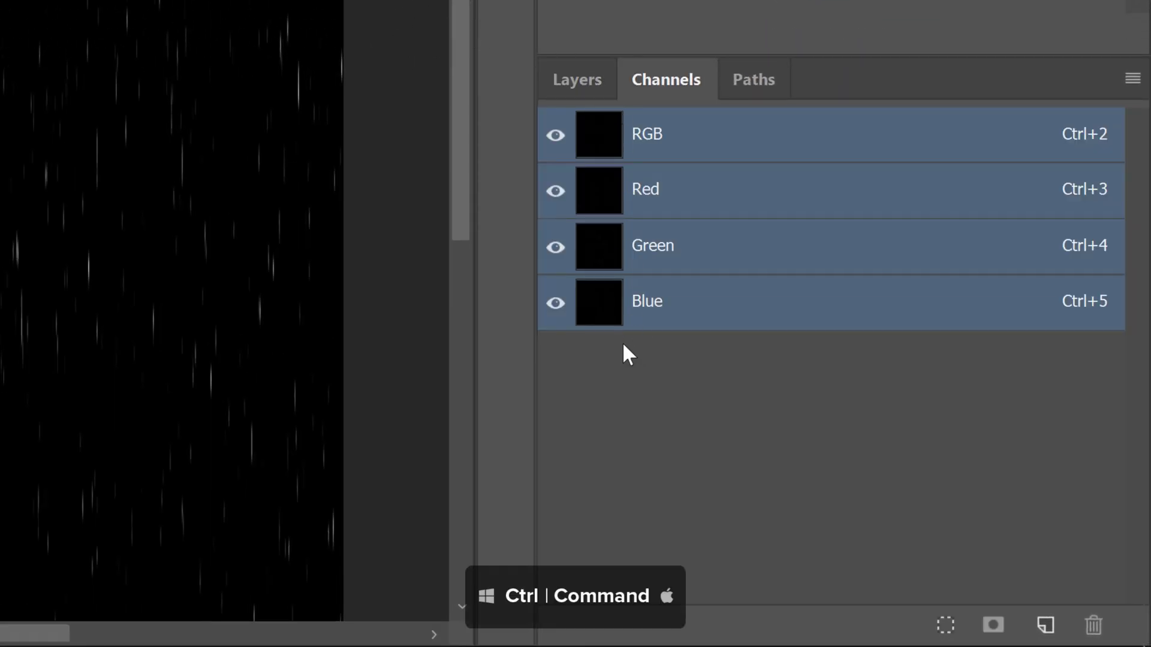
{"action": "left_click", "coordinate": [601, 198], "text": "ctrl"}
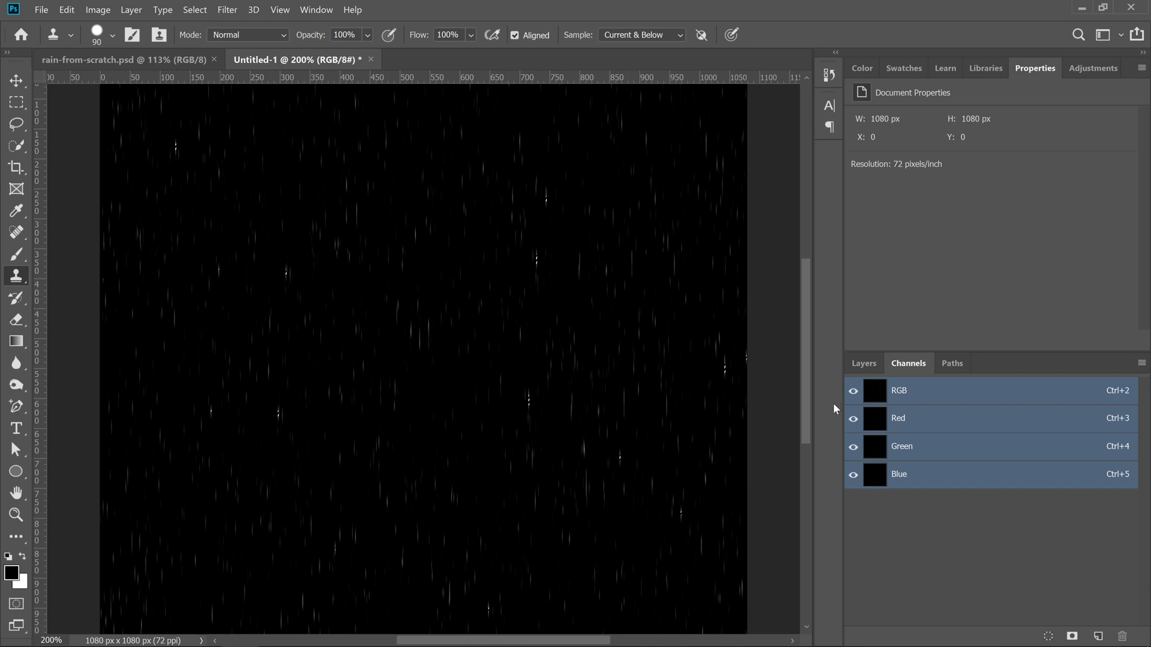
- Add a Solid Color fill layer, Color Fill 1, and pick pure white ffffff
{"action": "left_click", "coordinate": [864, 364]}
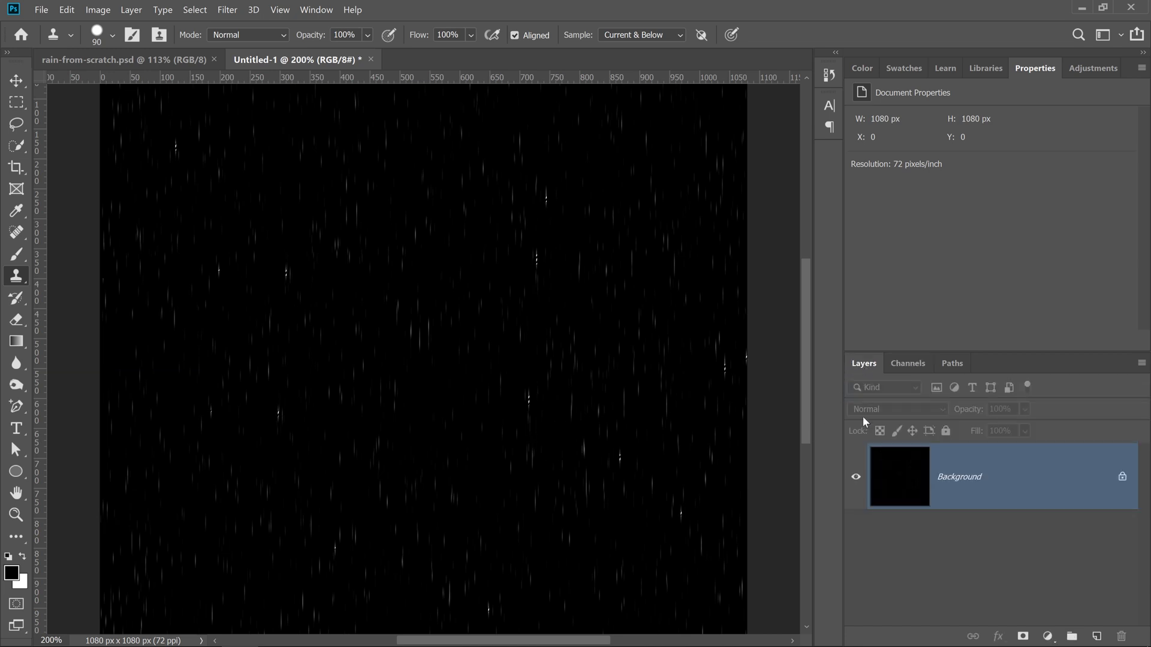
{"action": "left_click", "coordinate": [1048, 635]}
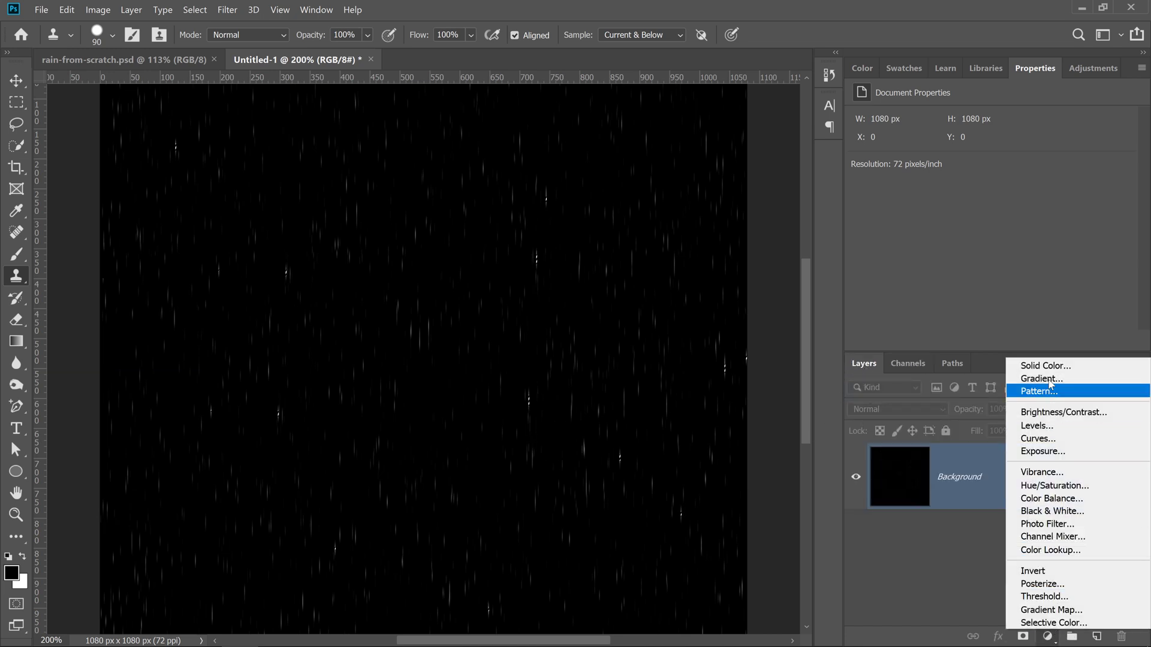
{"action": "left_click", "coordinate": [1042, 365]}
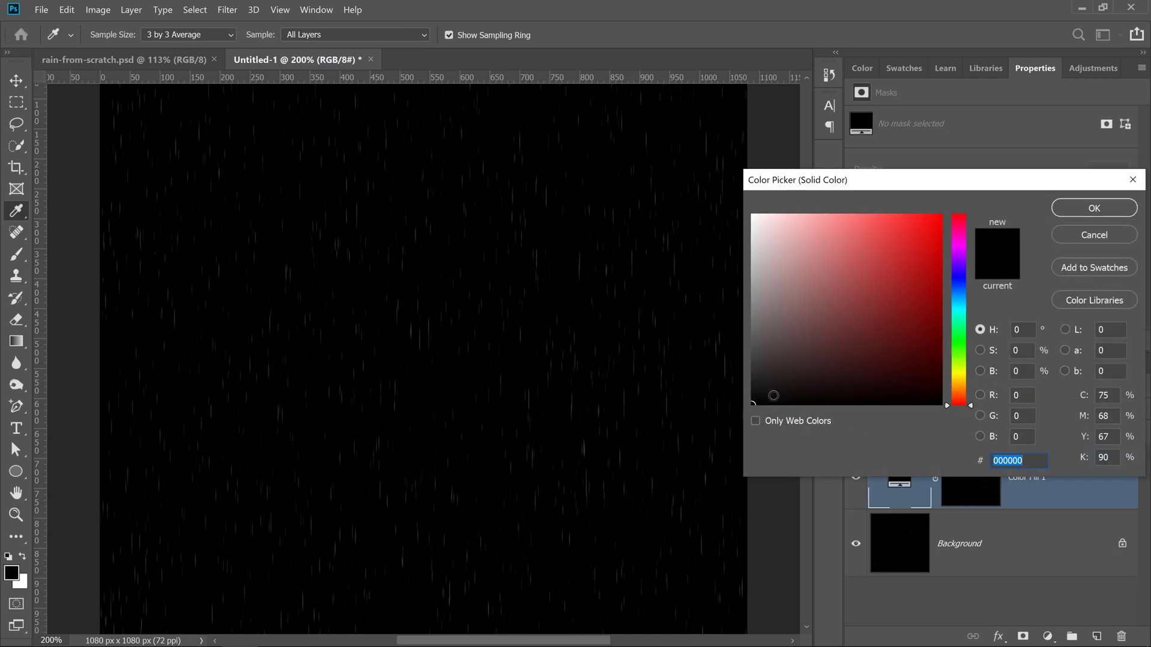
{"action": "mouse_move", "coordinate": [773, 398]}
{"action": "left_mouse_down"}
{"action": "mouse_move", "coordinate": [753, 309]}
{"action": "mouse_move", "coordinate": [753, 215]}
{"action": "left_mouse_up"}
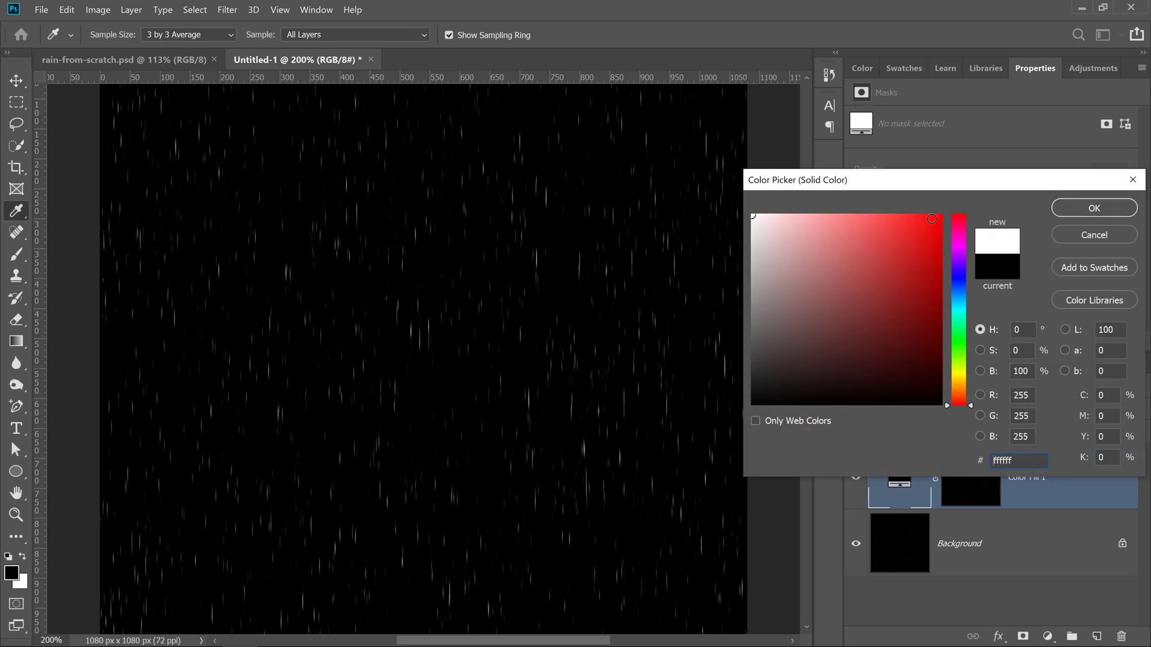
- Confirm the white fill and hide the black Background layer
{"action": "left_click", "coordinate": [1094, 210]}
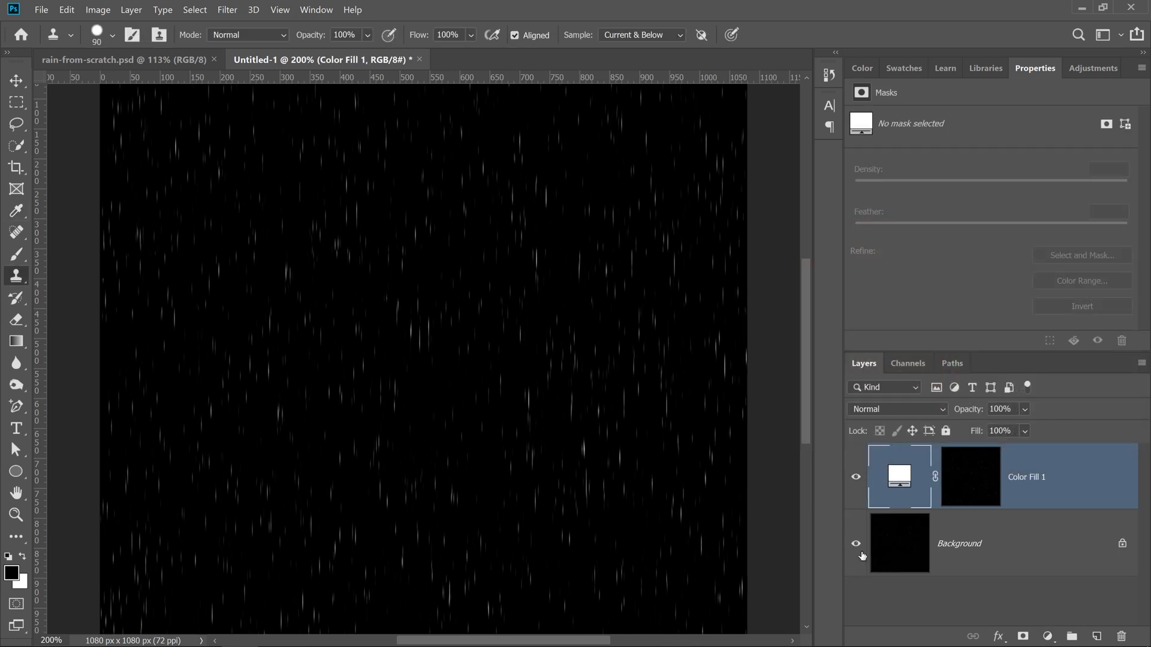
{"action": "left_click", "coordinate": [856, 549]}
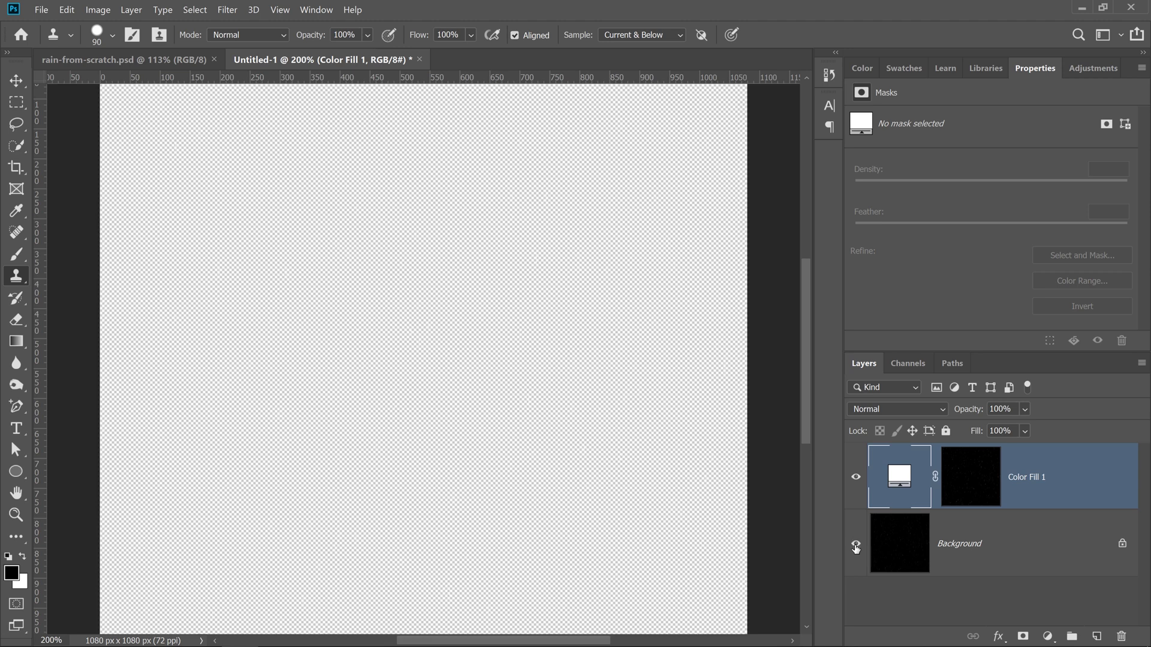
{"action": "left_click", "coordinate": [856, 548]}
{"action": "left_click", "coordinate": [856, 548]}
- Define the transparent white rain as a new pattern named 'Rain'
{"action": "left_click", "coordinate": [66, 11]}
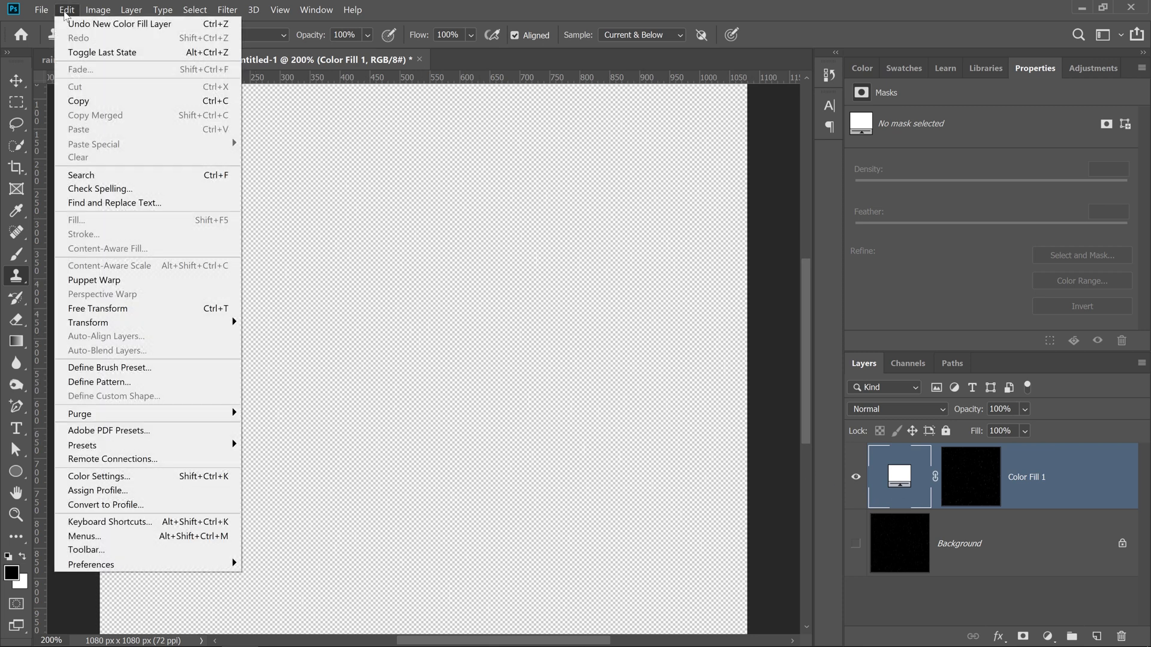
{"action": "left_click", "coordinate": [99, 381]}
{"action": "type", "text": "Rain"}
{"action": "key", "text": "Return"}
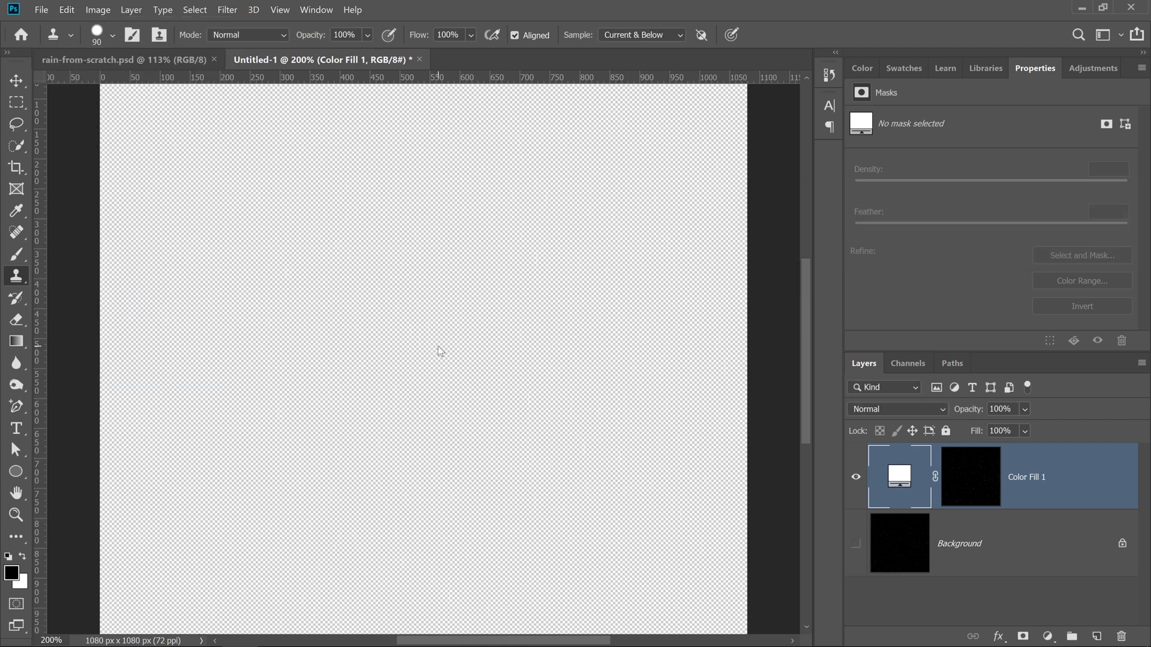
- Add a Rain pattern fill layer to rain-from-scratch.psd at 239% scale, repositioned over the portrait
{"action": "left_click", "coordinate": [155, 59]}
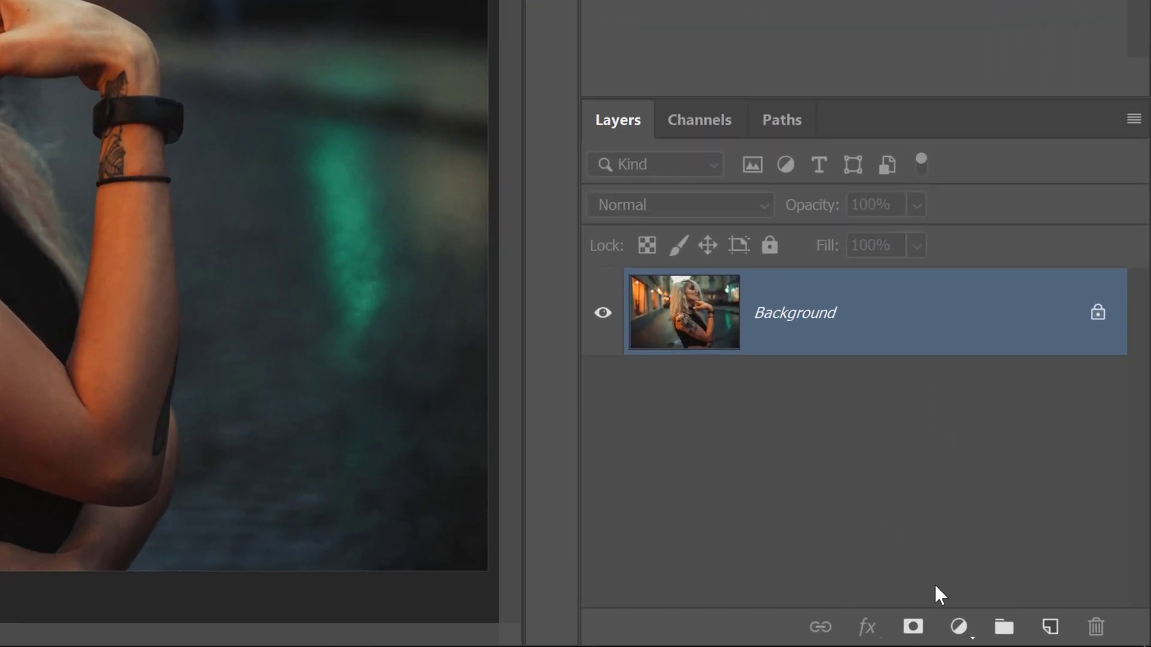
{"action": "left_click", "coordinate": [1036, 635]}
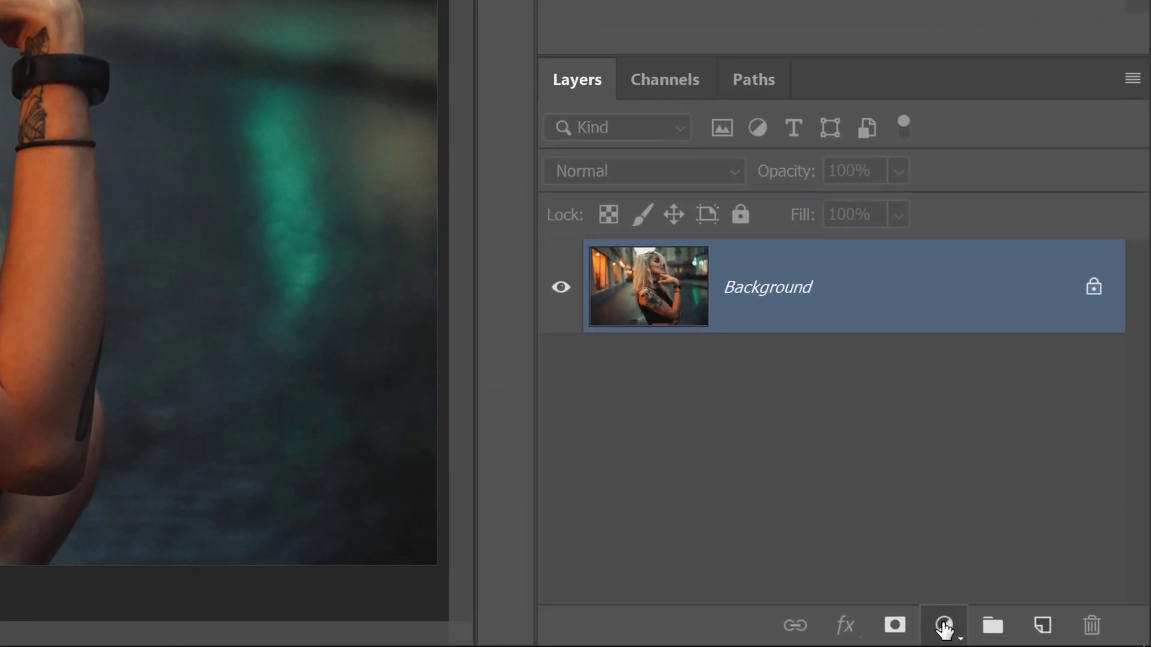
{"action": "left_click", "coordinate": [937, 146]}
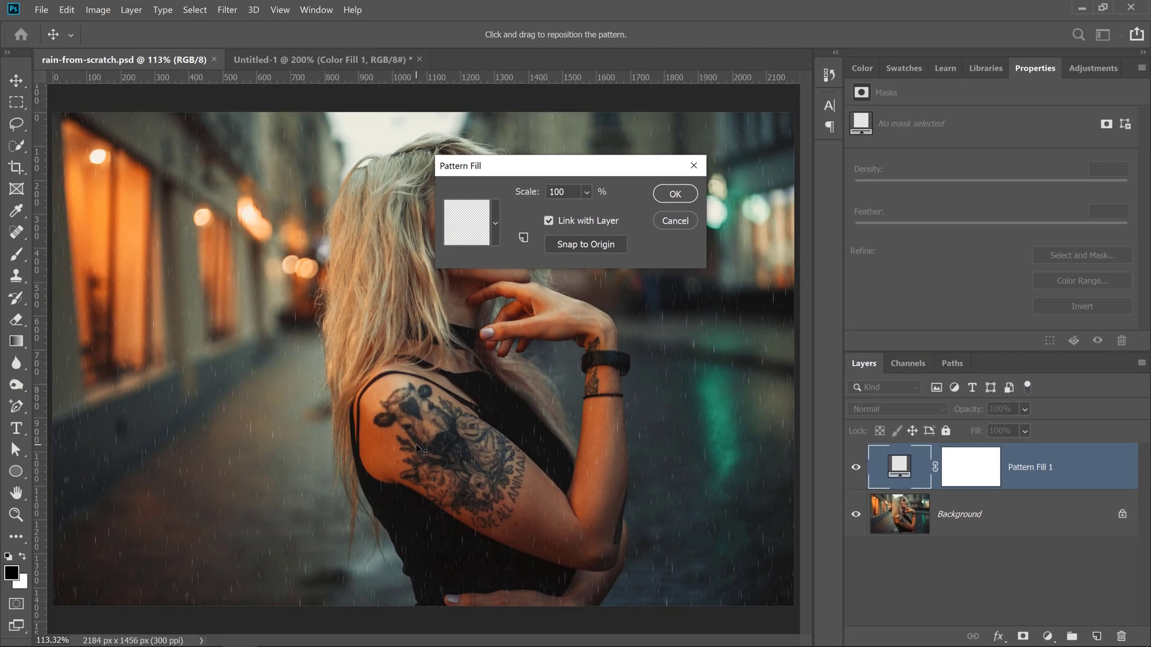
{"action": "left_click_drag", "start_coordinate": [523, 193], "coordinate": [586, 193]}
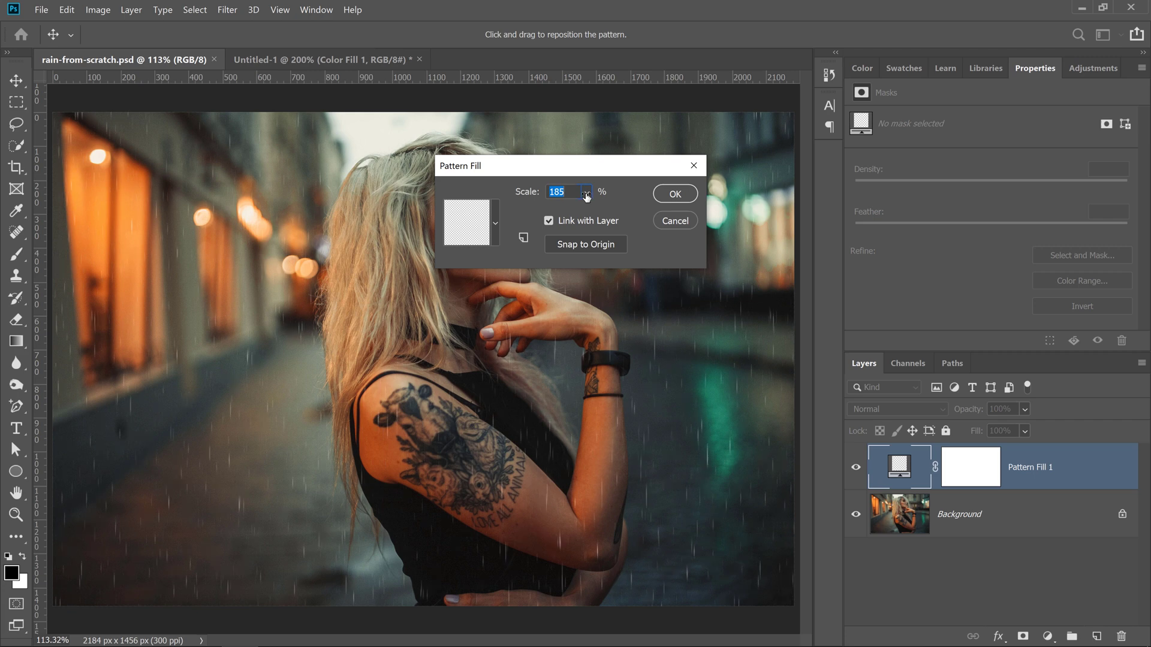
{"action": "type", "text": "239"}
{"action": "left_click_drag", "start_coordinate": [303, 395], "coordinate": [531, 453]}
{"action": "left_click", "coordinate": [676, 195]}
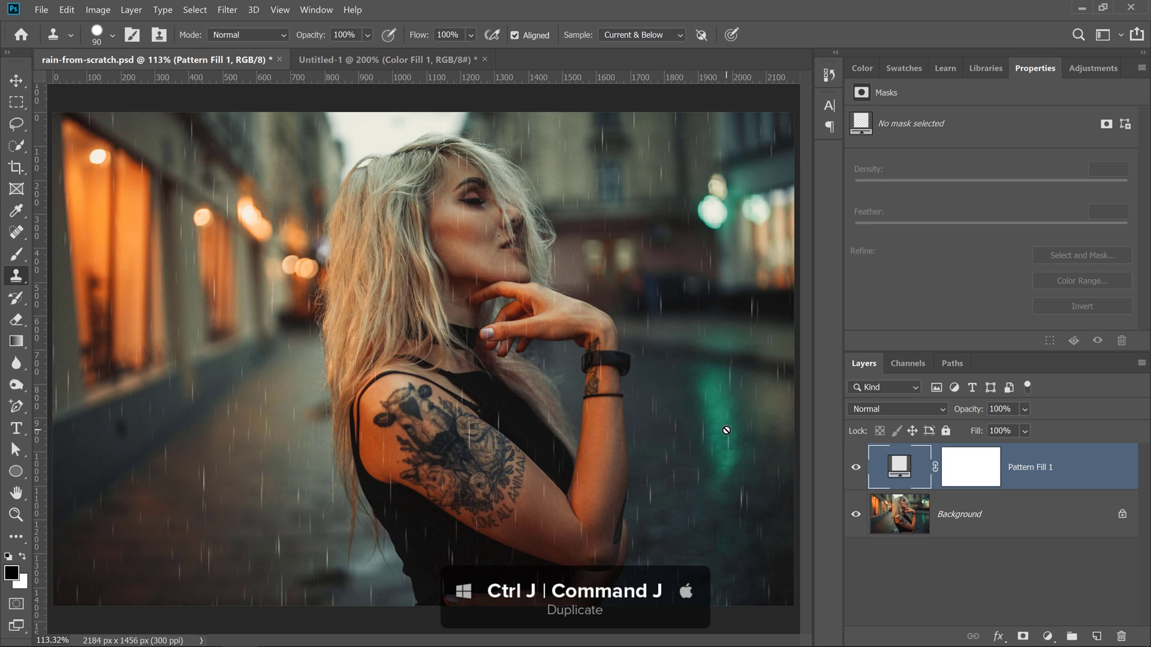
- Duplicate the rain fill layer and enlarge the copy's pattern to 518%, shifting it on canvas
{"action": "key", "text": "ctrl+j"}
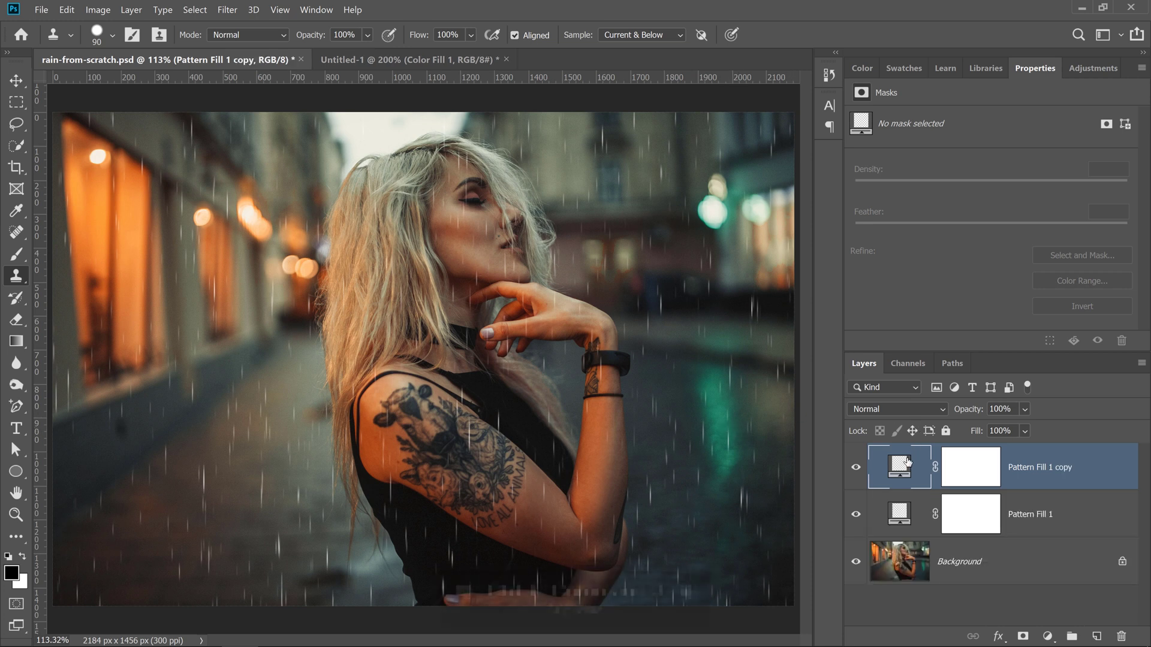
{"action": "double_click", "coordinate": [897, 470]}
{"action": "left_click_drag", "start_coordinate": [521, 193], "coordinate": [638, 202]}
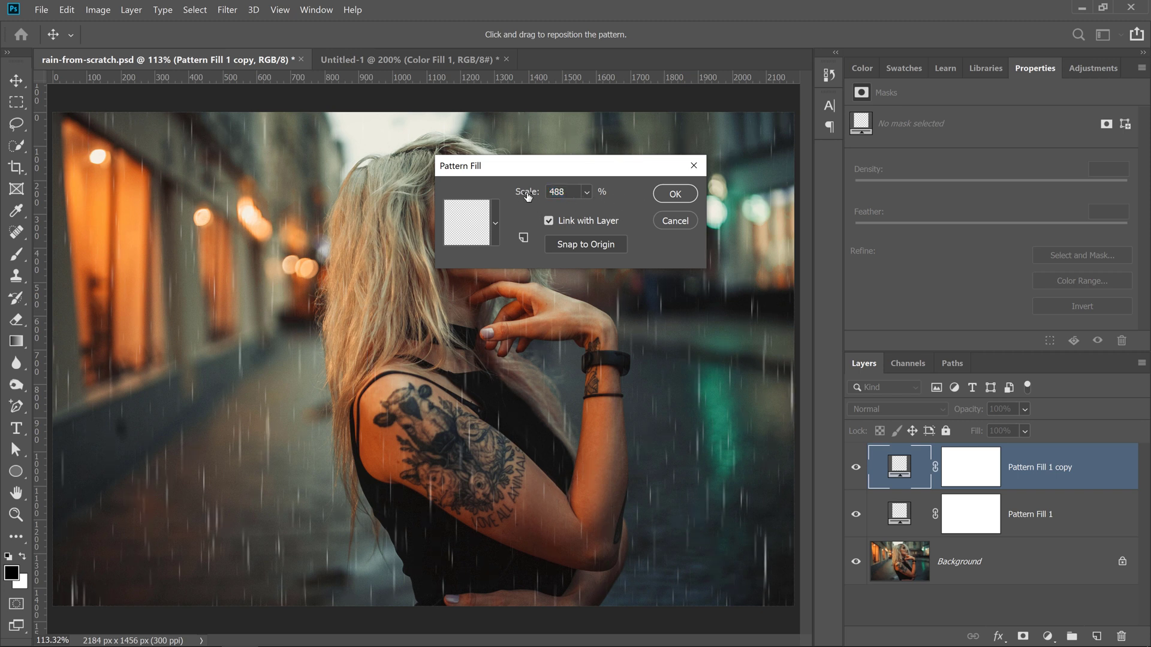
{"action": "left_click_drag", "start_coordinate": [526, 195], "coordinate": [539, 197]}
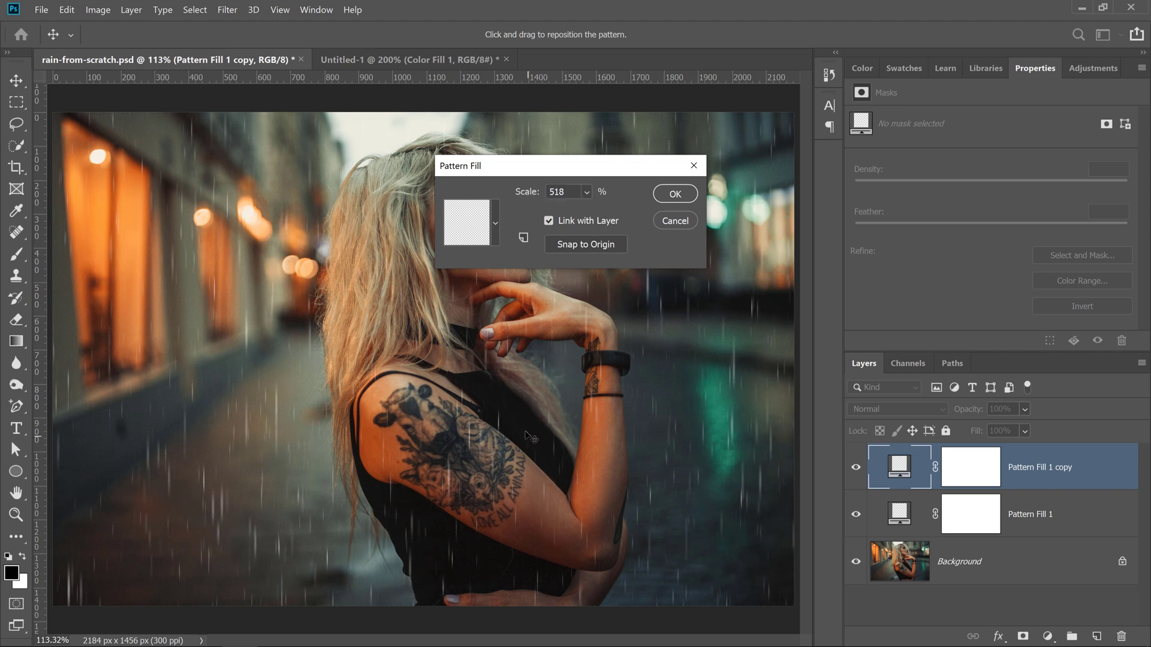
{"action": "left_click_drag", "start_coordinate": [530, 435], "coordinate": [538, 454]}
{"action": "left_click_drag", "start_coordinate": [513, 163], "coordinate": [540, 162]}
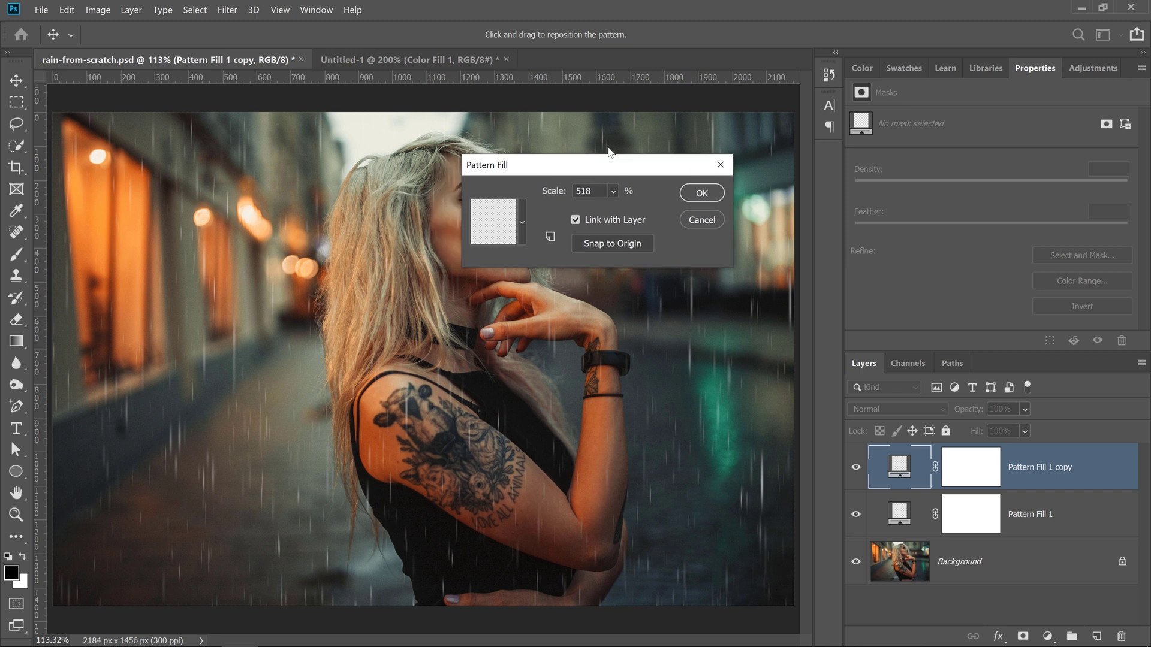
{"action": "left_click_drag", "start_coordinate": [639, 165], "coordinate": [749, 133]}
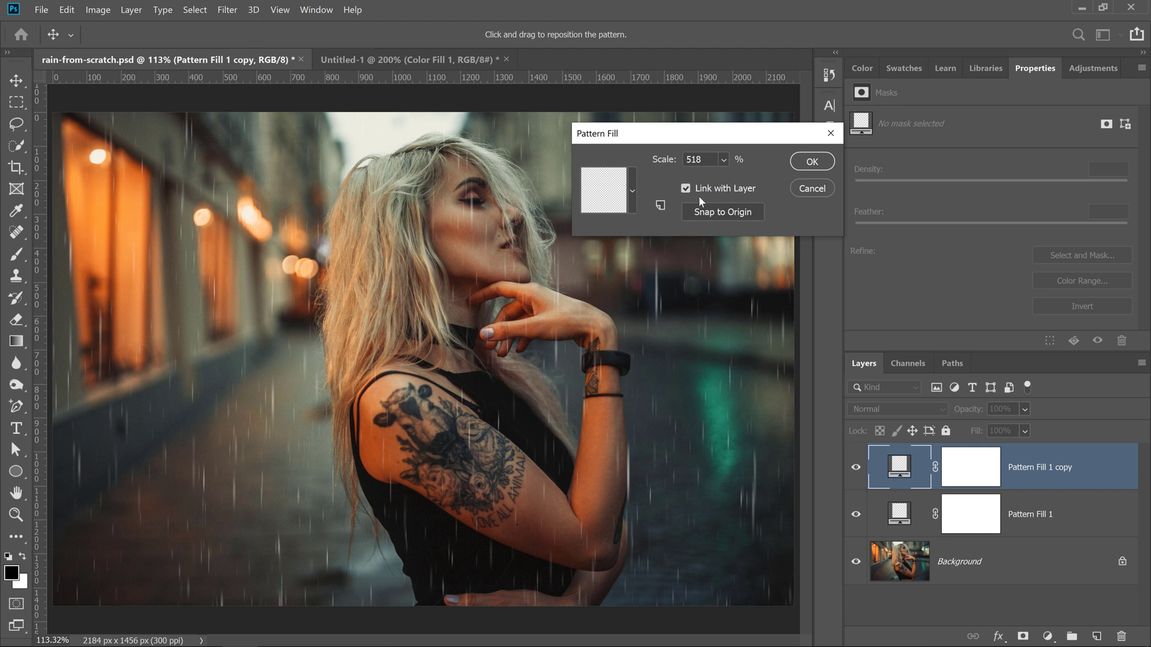
{"action": "left_click", "coordinate": [813, 163]}
{"action": "key", "text": "s"}
{"action": "left_click", "coordinate": [901, 524]}
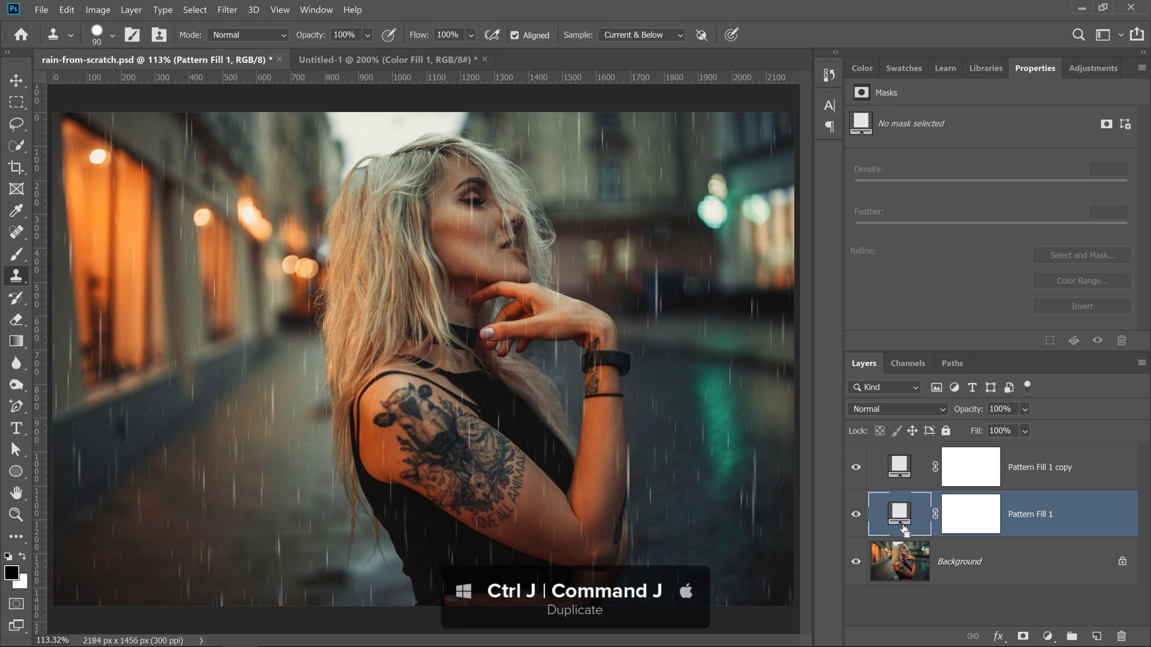
- Duplicate Pattern Fill 1 into copy 2 and check the original's rain on and off
{"action": "key", "text": "ctrl+j"}
{"action": "left_click", "coordinate": [891, 563]}
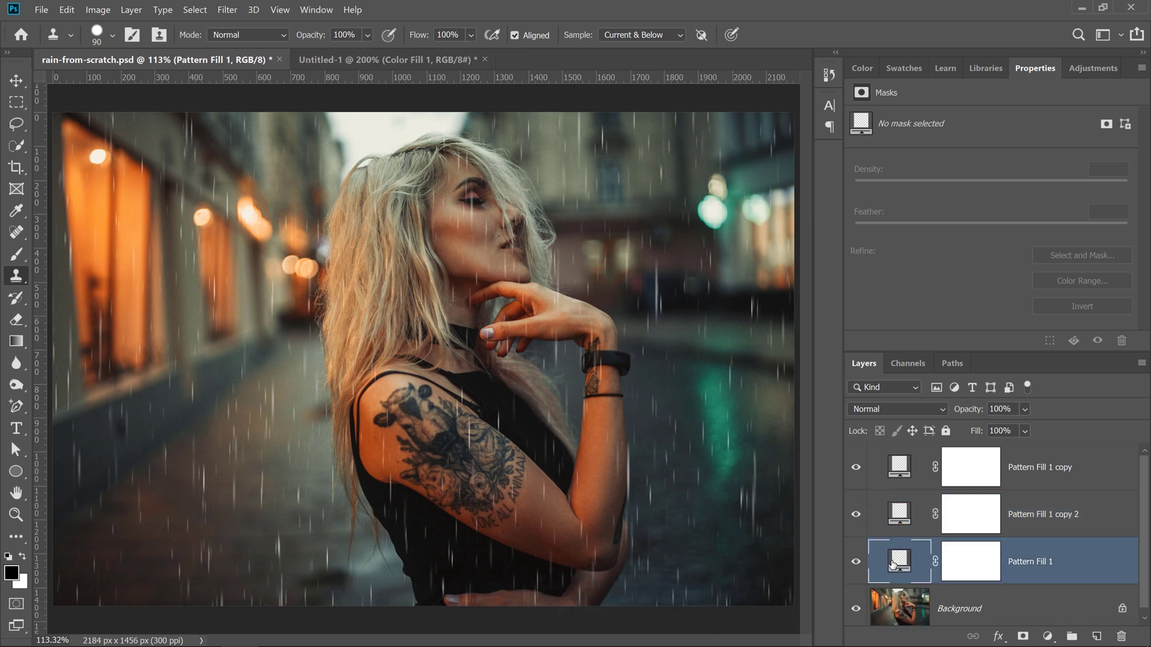
{"action": "left_click", "coordinate": [856, 562]}
{"action": "left_click", "coordinate": [856, 562]}
- Shrink the original Pattern Fill 1 rain pattern to 133% scale
{"action": "double_click", "coordinate": [897, 562]}
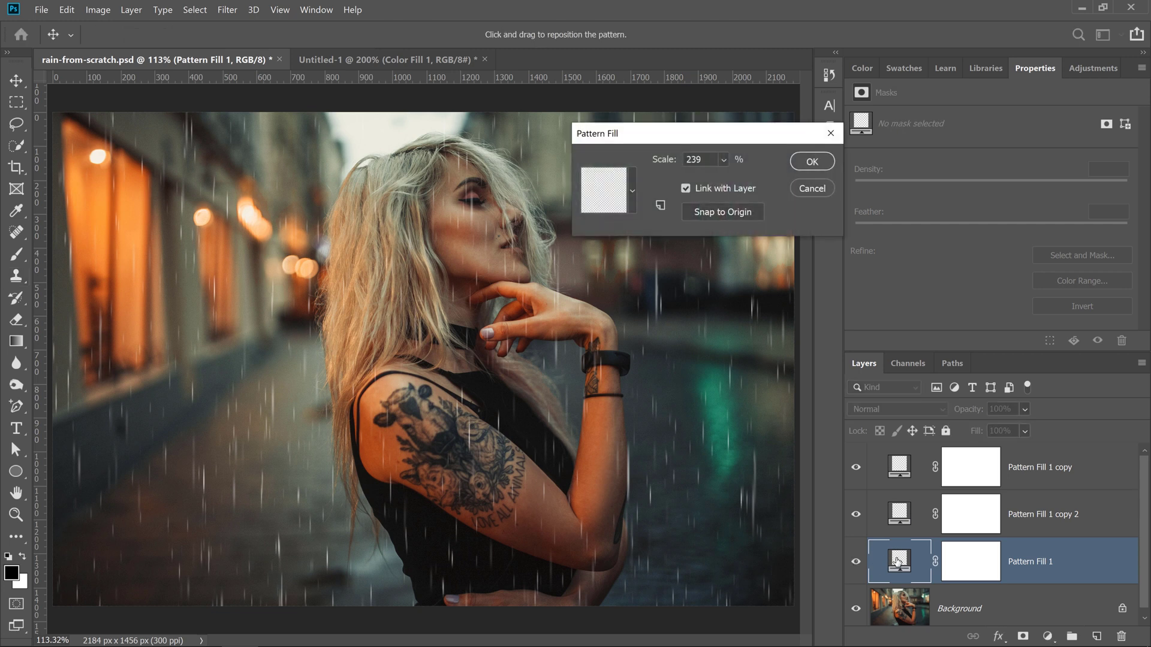
{"action": "left_click", "coordinate": [723, 160]}
{"action": "left_click_drag", "start_coordinate": [736, 180], "coordinate": [729, 180]}
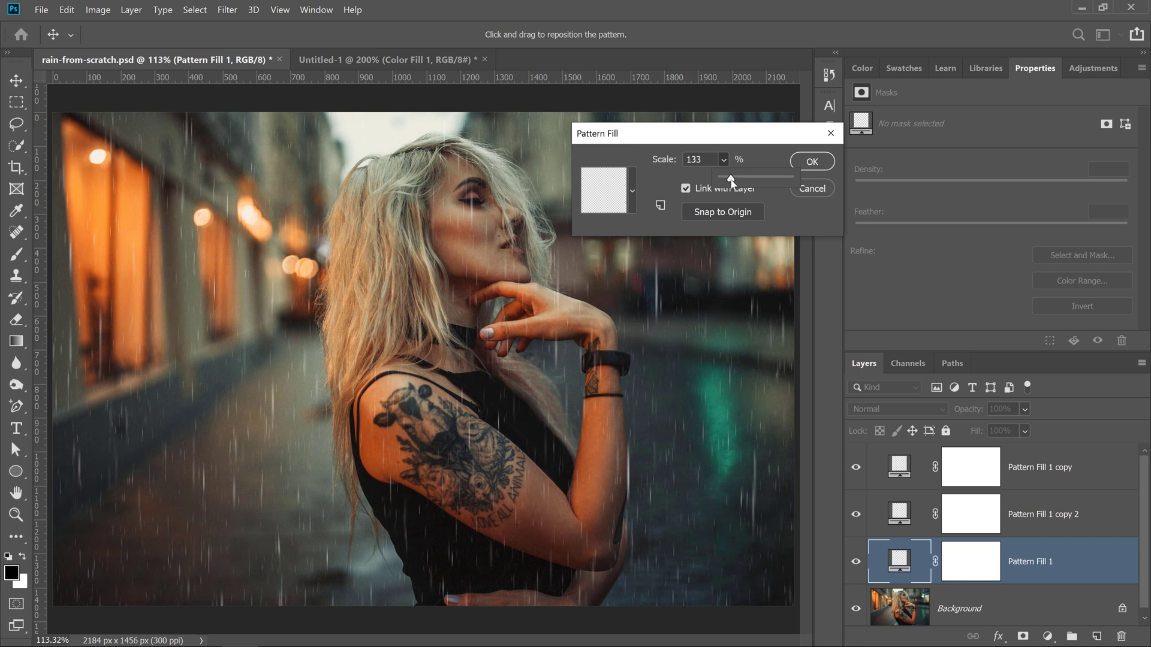
{"action": "left_click", "coordinate": [684, 320]}
{"action": "left_click", "coordinate": [804, 167]}
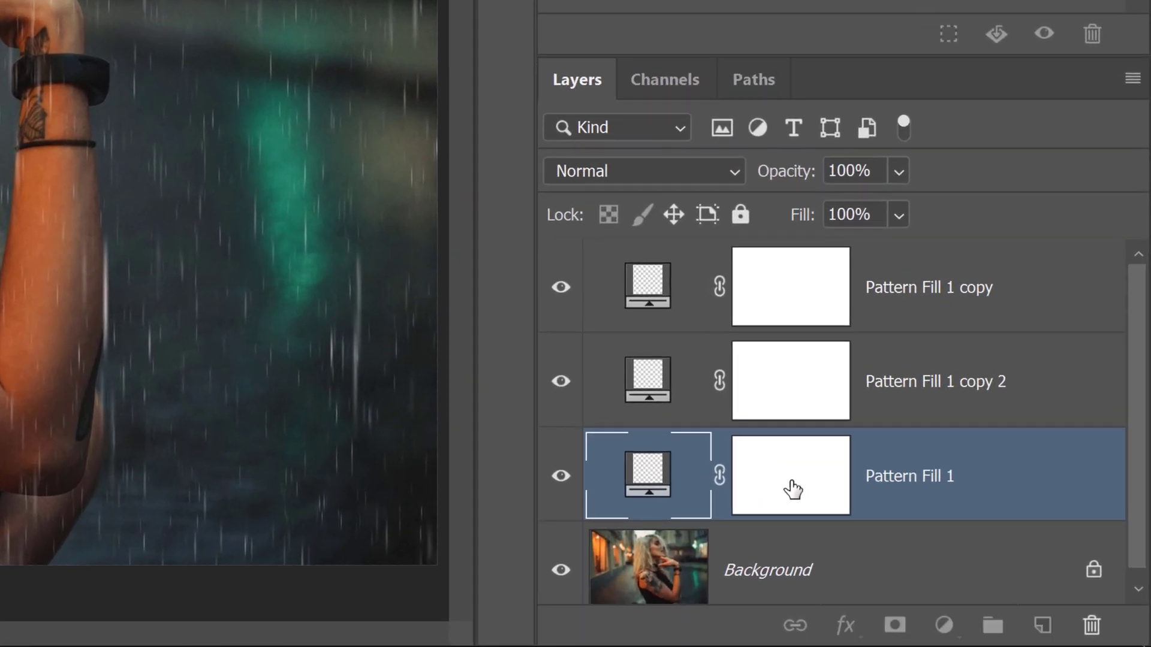
- Delete Pattern Fill 1's existing layer mask and compare the rain with it hidden and shown
{"action": "right_click", "coordinate": [794, 489]}
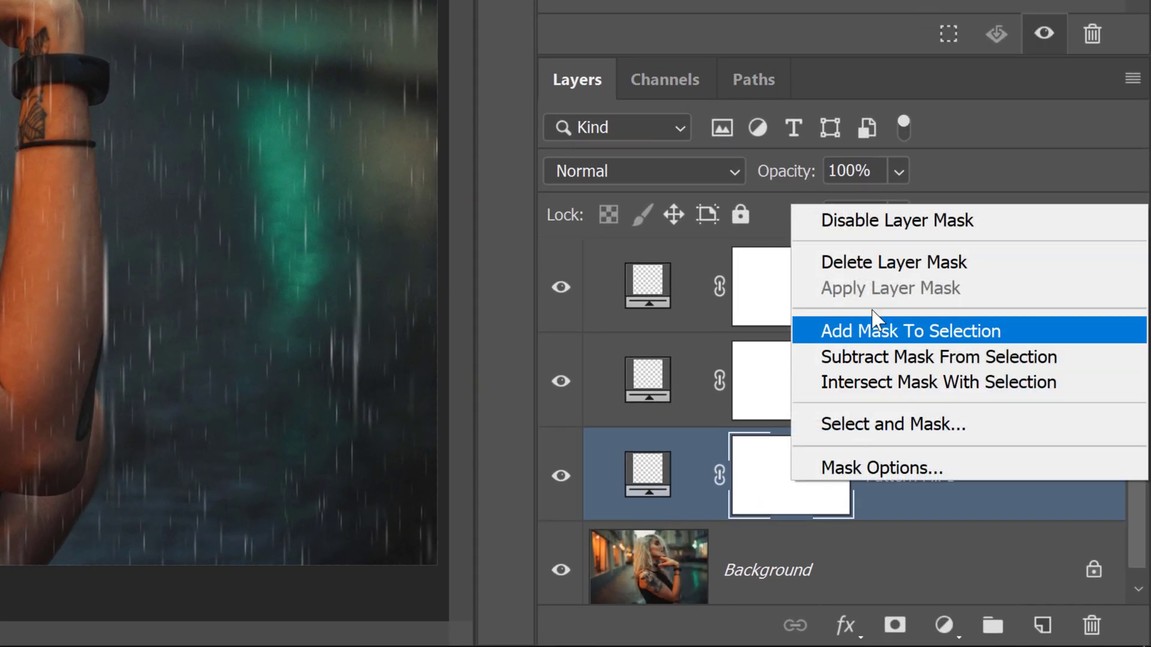
{"action": "left_click", "coordinate": [877, 261]}
{"action": "left_click", "coordinate": [561, 476]}
{"action": "left_click", "coordinate": [562, 477]}
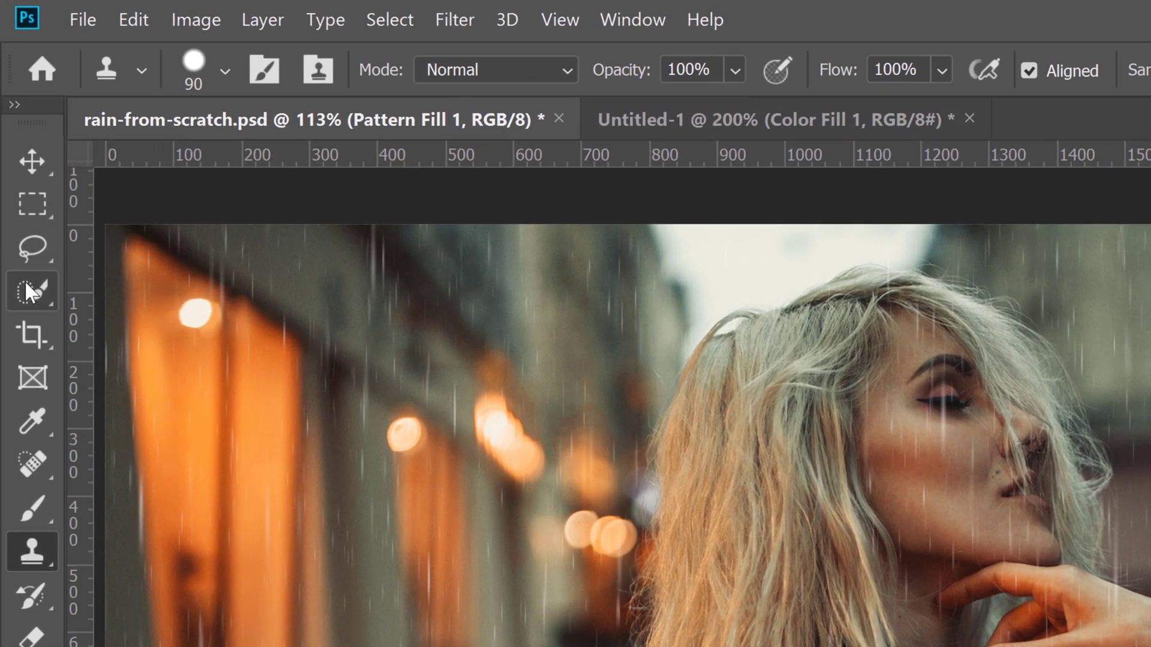
- Quick-select the woman's face, hair, shoulder and elbow, then mask the rain out over her
{"action": "left_click", "coordinate": [27, 287]}
{"action": "mouse_move", "coordinate": [777, 516]}
{"action": "left_mouse_down"}
{"action": "mouse_move", "coordinate": [779, 474]}
{"action": "mouse_move", "coordinate": [945, 533]}
{"action": "left_mouse_up"}
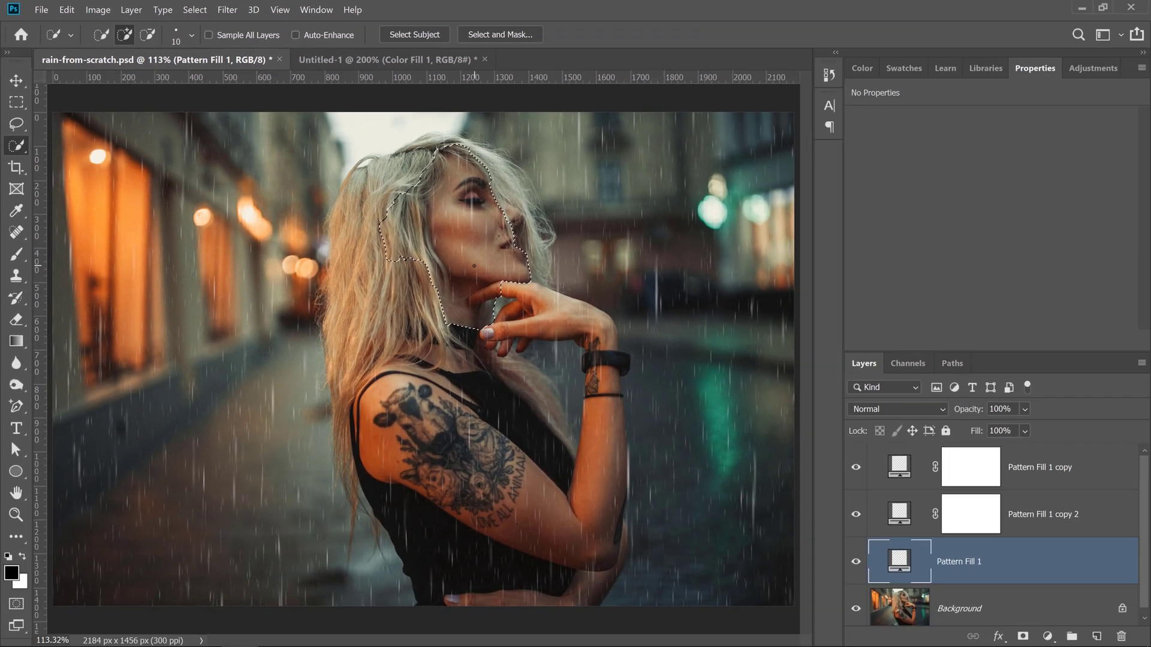
{"action": "key", "text": "bracketright"}
{"action": "key", "text": "bracketright"}
{"action": "key", "text": "bracketright"}
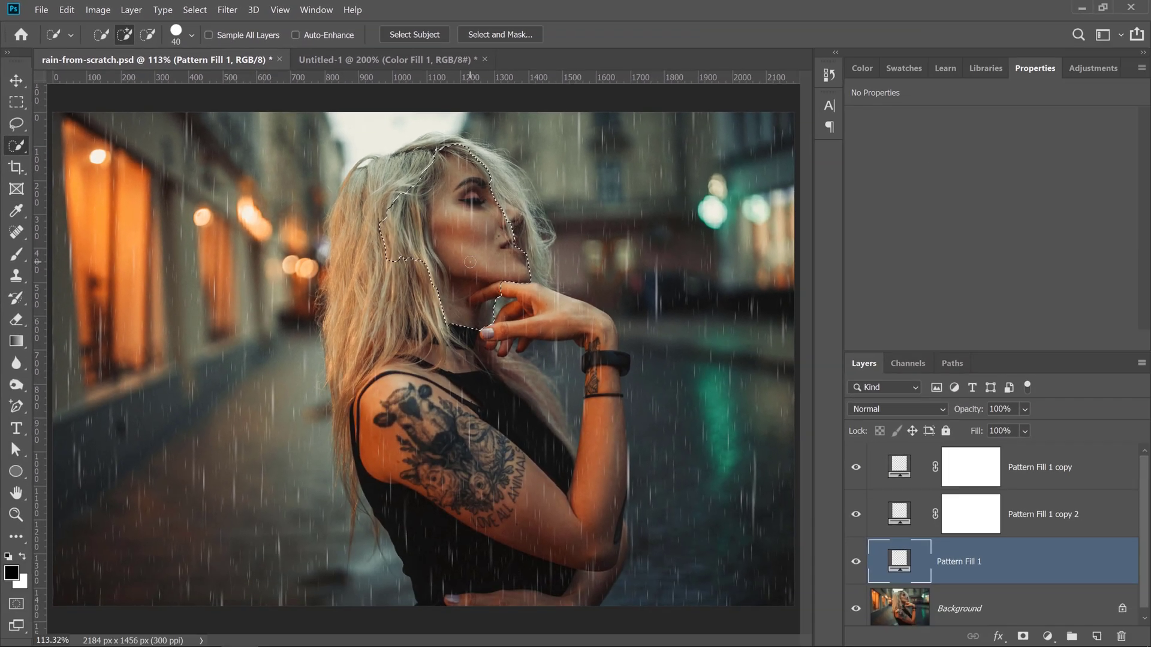
{"action": "key", "text": "bracketright"}
{"action": "key", "text": "bracketright"}
{"action": "key", "text": "bracketright"}
{"action": "key", "text": "bracketright"}
{"action": "key", "text": "bracketright"}
{"action": "key", "text": "bracketright"}
{"action": "key", "text": "bracketright"}
{"action": "key", "text": "bracketright"}
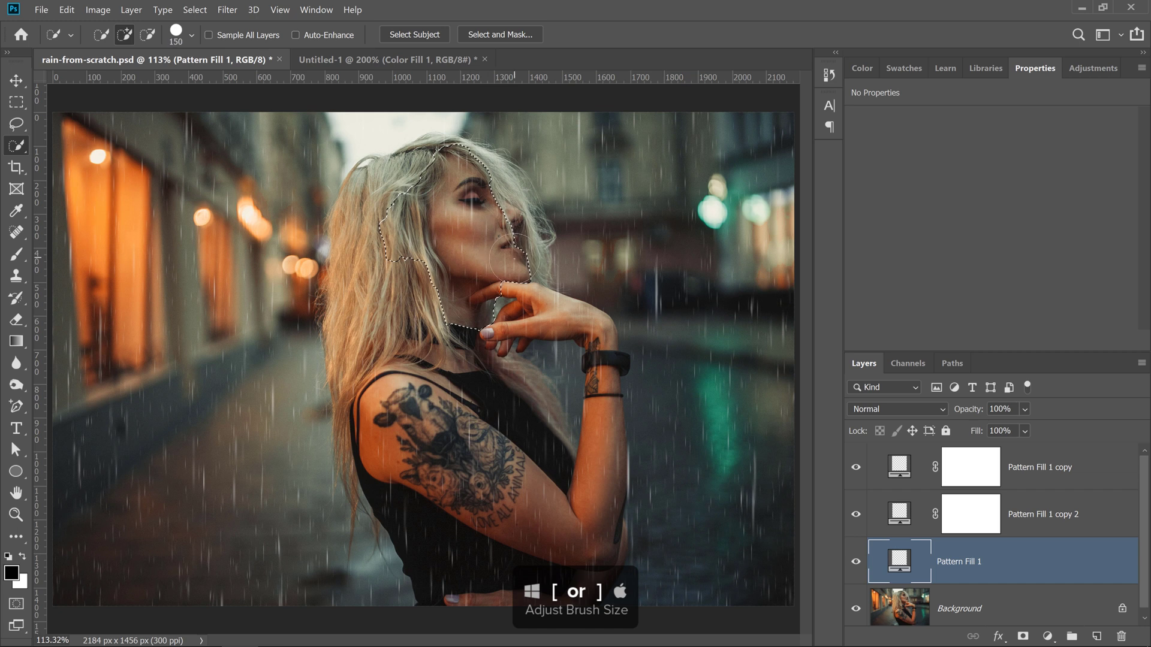
{"action": "mouse_move", "coordinate": [403, 193]}
{"action": "left_mouse_down"}
{"action": "mouse_move", "coordinate": [389, 424]}
{"action": "mouse_move", "coordinate": [462, 560]}
{"action": "mouse_move", "coordinate": [592, 530]}
{"action": "mouse_move", "coordinate": [593, 472]}
{"action": "mouse_move", "coordinate": [501, 401]}
{"action": "mouse_move", "coordinate": [503, 324]}
{"action": "mouse_move", "coordinate": [588, 372]}
{"action": "mouse_move", "coordinate": [589, 495]}
{"action": "left_mouse_up"}
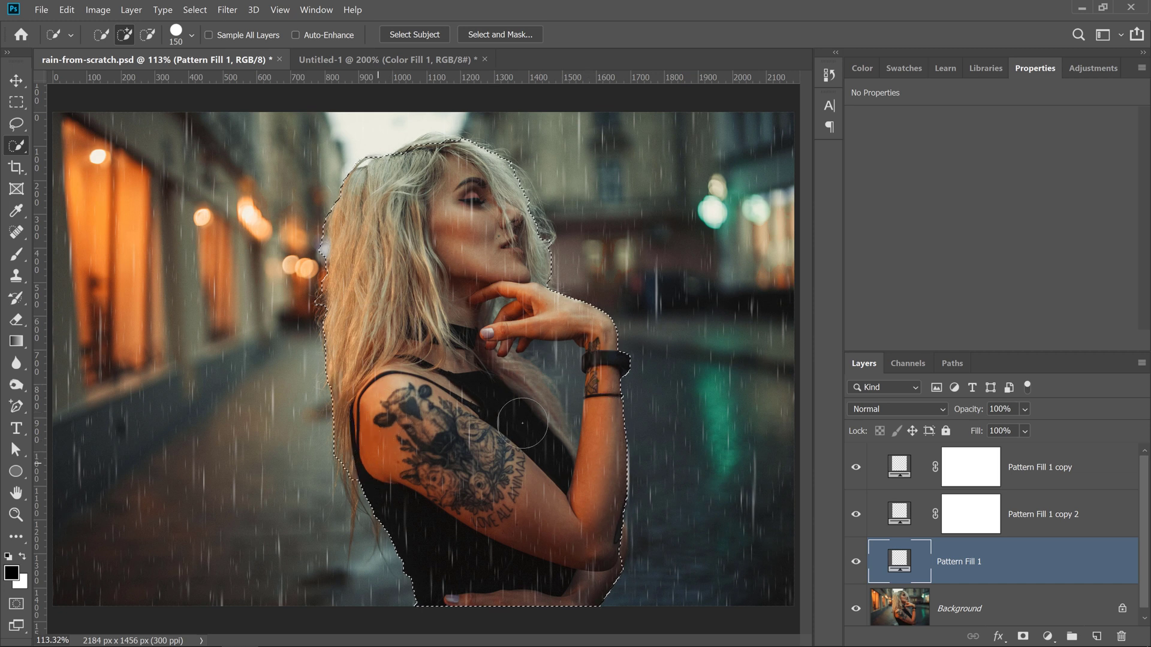
{"action": "key", "text": "bracketleft"}
{"action": "key", "text": "bracketleft"}
{"action": "key", "text": "bracketleft"}
{"action": "key", "text": "bracketleft"}
{"action": "key", "text": "bracketleft"}
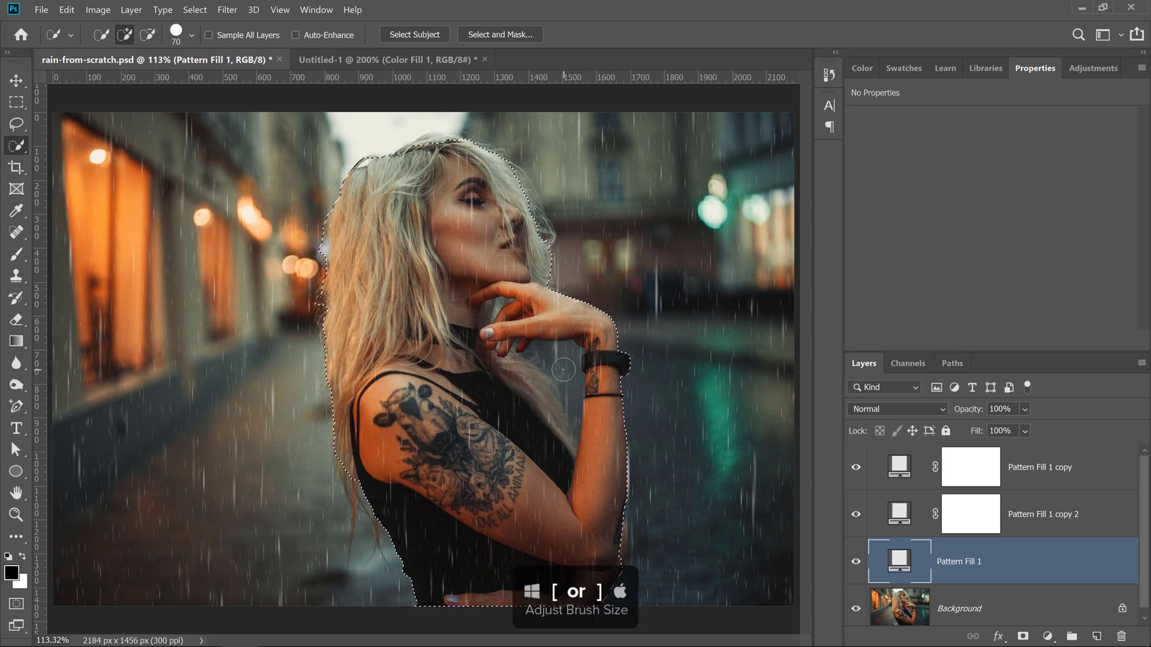
{"action": "key", "text": "bracketleft"}
{"action": "key", "text": "bracketleft"}
{"action": "key", "text": "bracketleft"}
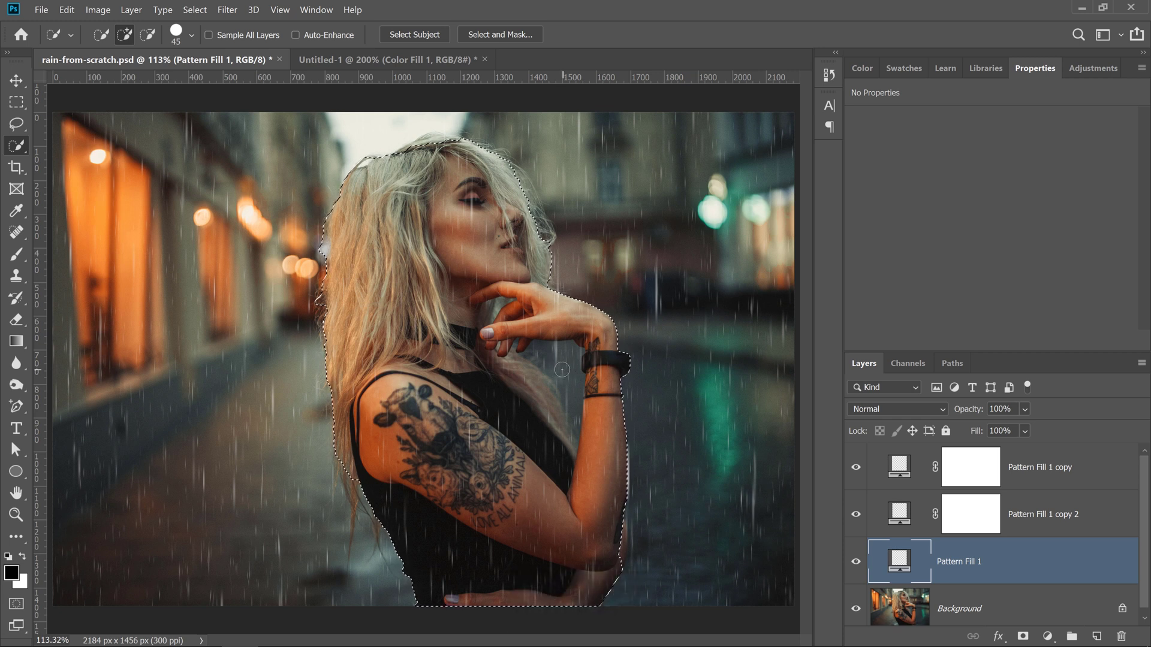
{"action": "key", "text": "alt"}
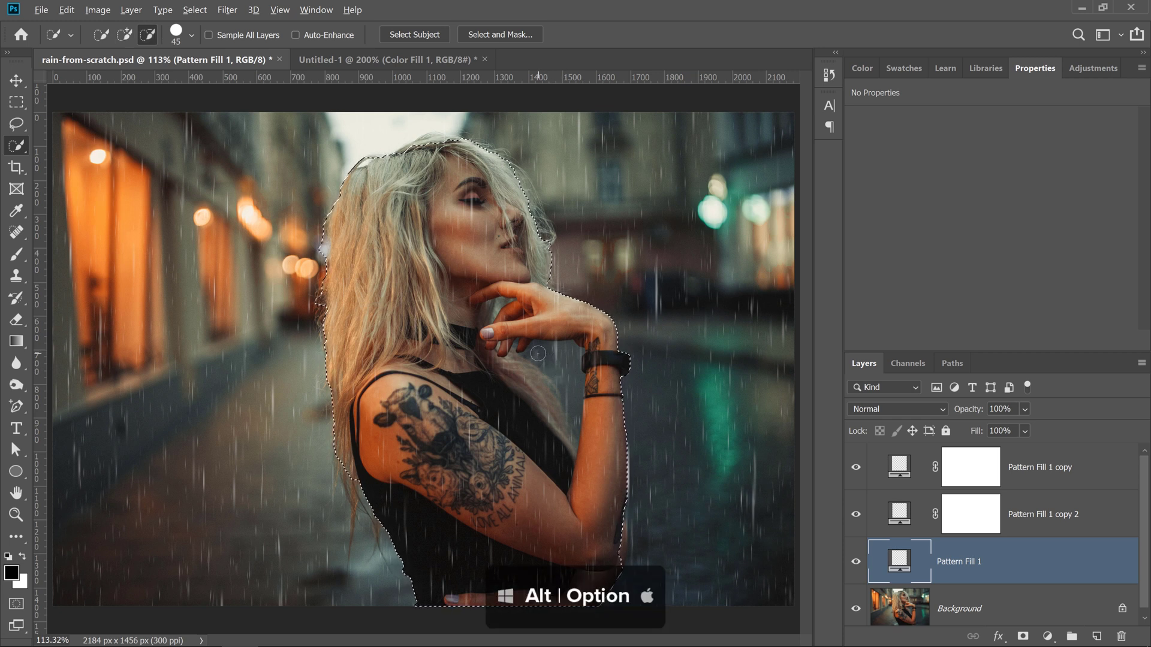
{"action": "mouse_move", "coordinate": [538, 354]}
{"action": "left_mouse_down"}
{"action": "mouse_move", "coordinate": [570, 407]}
{"action": "mouse_move", "coordinate": [570, 352]}
{"action": "mouse_move", "coordinate": [556, 388]}
{"action": "mouse_move", "coordinate": [540, 352]}
{"action": "mouse_move", "coordinate": [564, 372]}
{"action": "mouse_move", "coordinate": [574, 423]}
{"action": "left_mouse_up"}
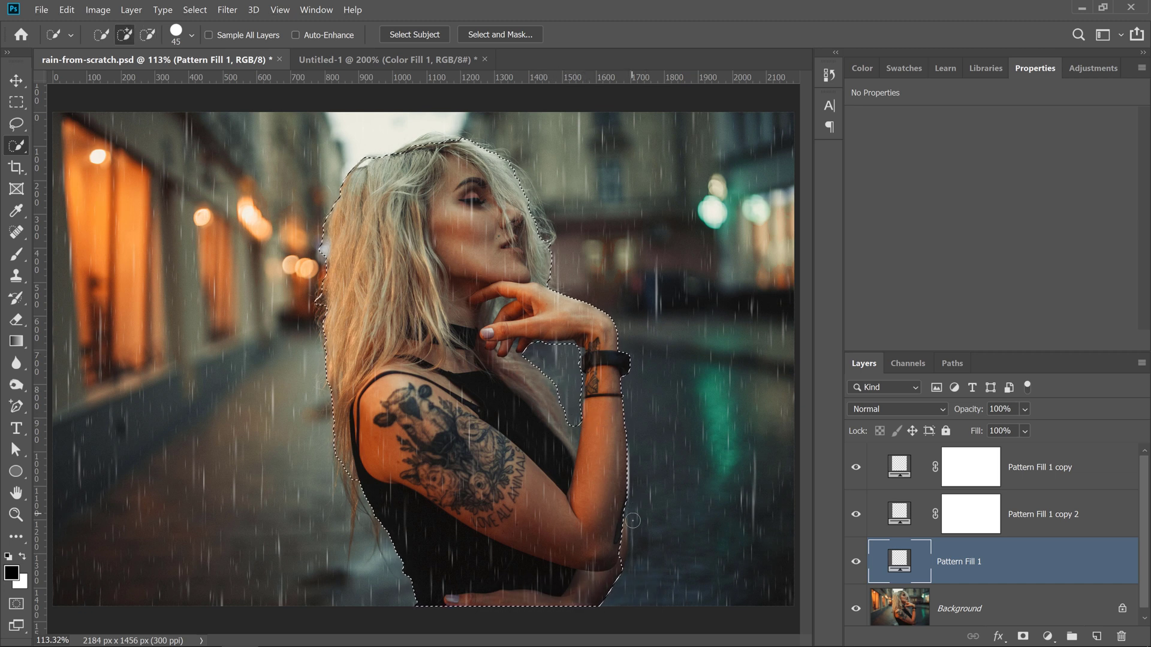
{"action": "mouse_move", "coordinate": [632, 526]}
{"action": "left_mouse_down"}
{"action": "mouse_move", "coordinate": [619, 563]}
{"action": "mouse_move", "coordinate": [617, 511]}
{"action": "left_mouse_up"}
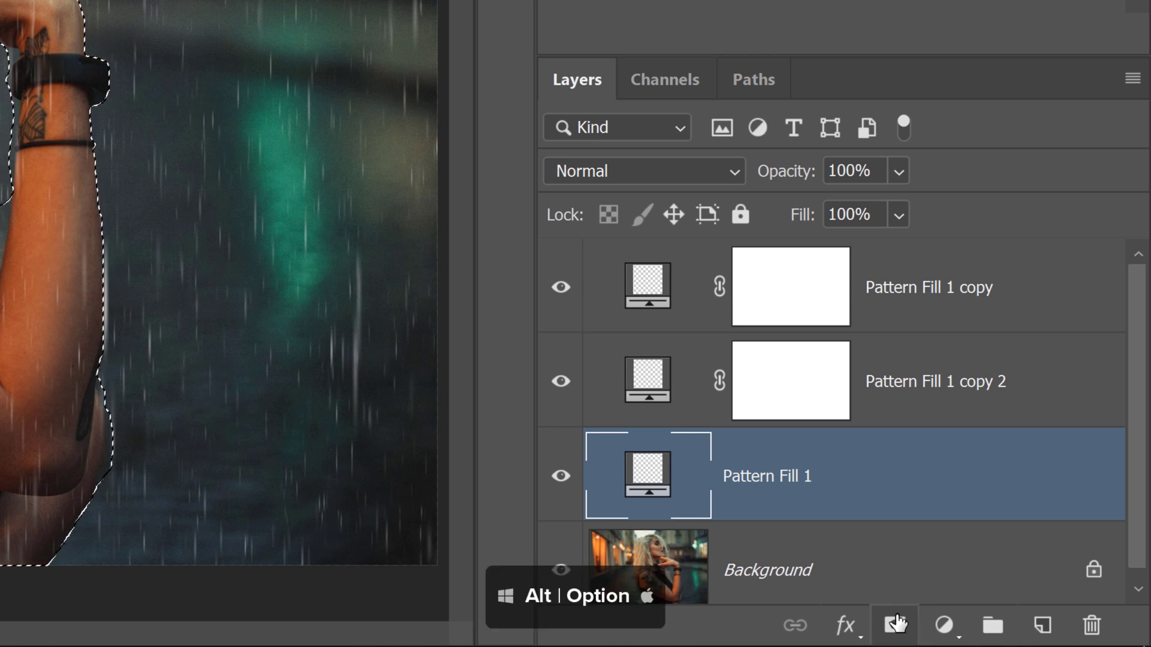
{"action": "left_click", "coordinate": [897, 623], "text": "alt"}
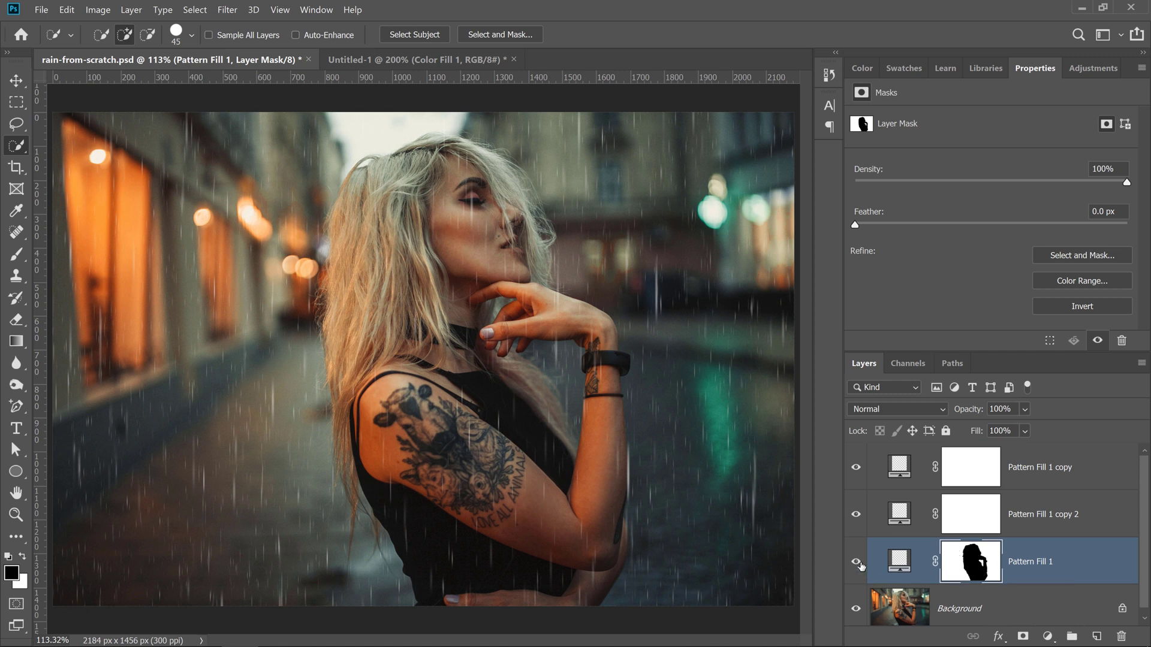
- Rasterize Pattern Fill 1 and apply a 1.3-pixel Gaussian Blur to it
{"action": "right_click", "coordinate": [1073, 571]}
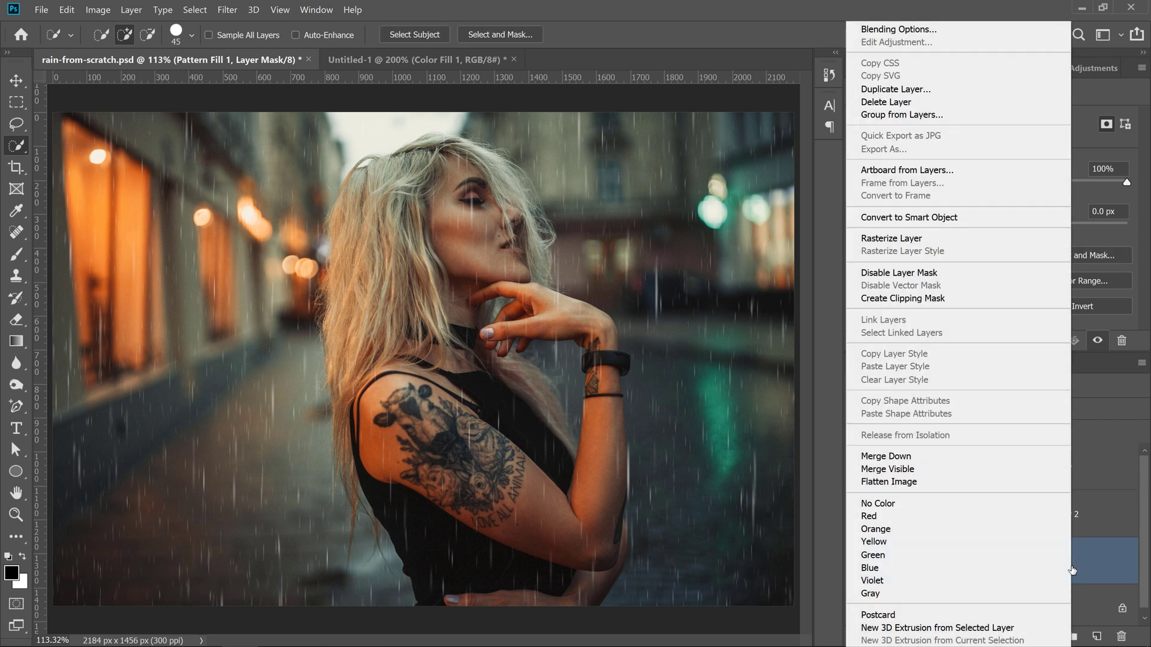
{"action": "left_click", "coordinate": [935, 241]}
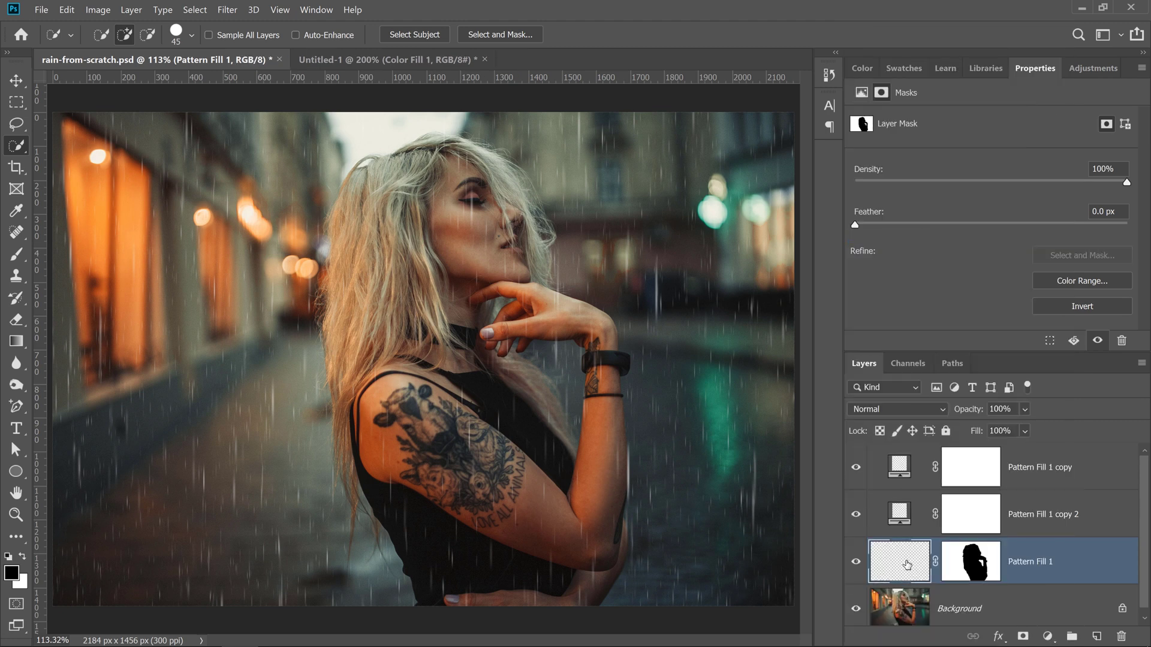
{"action": "left_click", "coordinate": [227, 10]}
{"action": "mouse_move", "coordinate": [267, 165]}
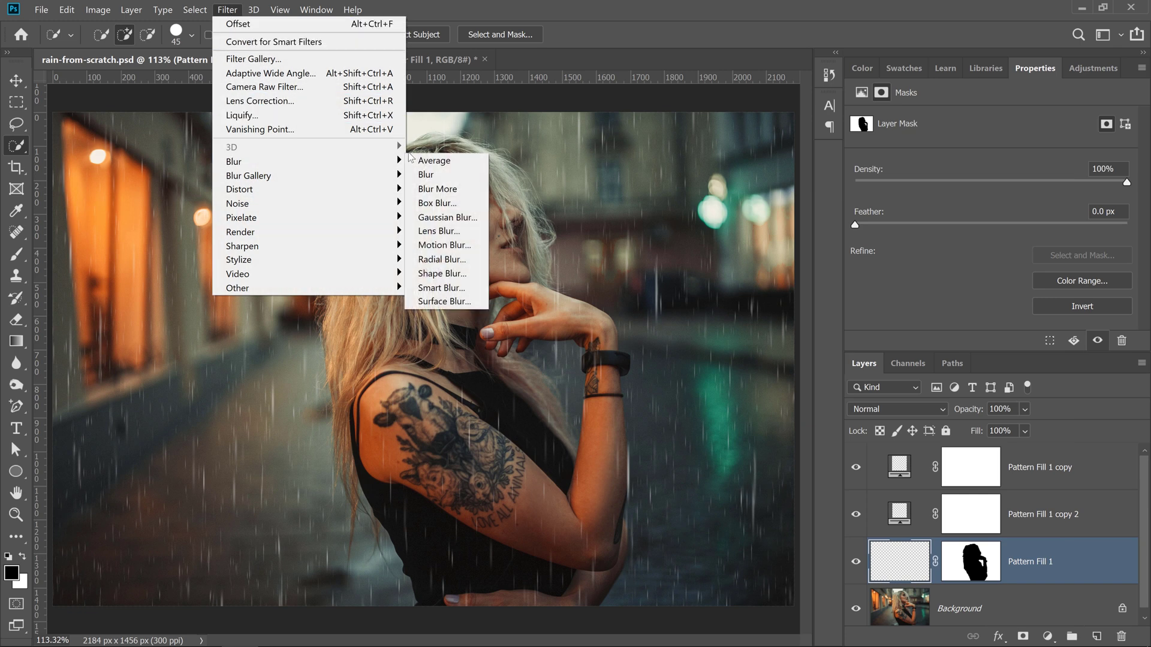
{"action": "left_click", "coordinate": [436, 218]}
{"action": "left_click_drag", "start_coordinate": [597, 289], "coordinate": [606, 295]}
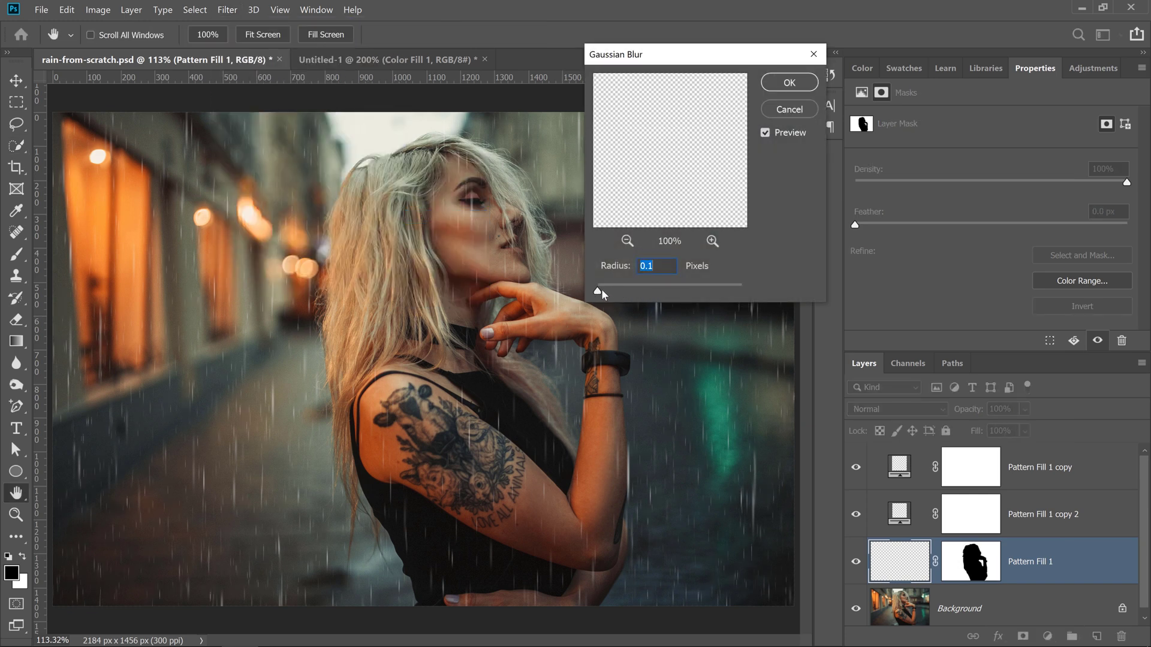
{"action": "left_click_drag", "start_coordinate": [607, 291], "coordinate": [609, 295]}
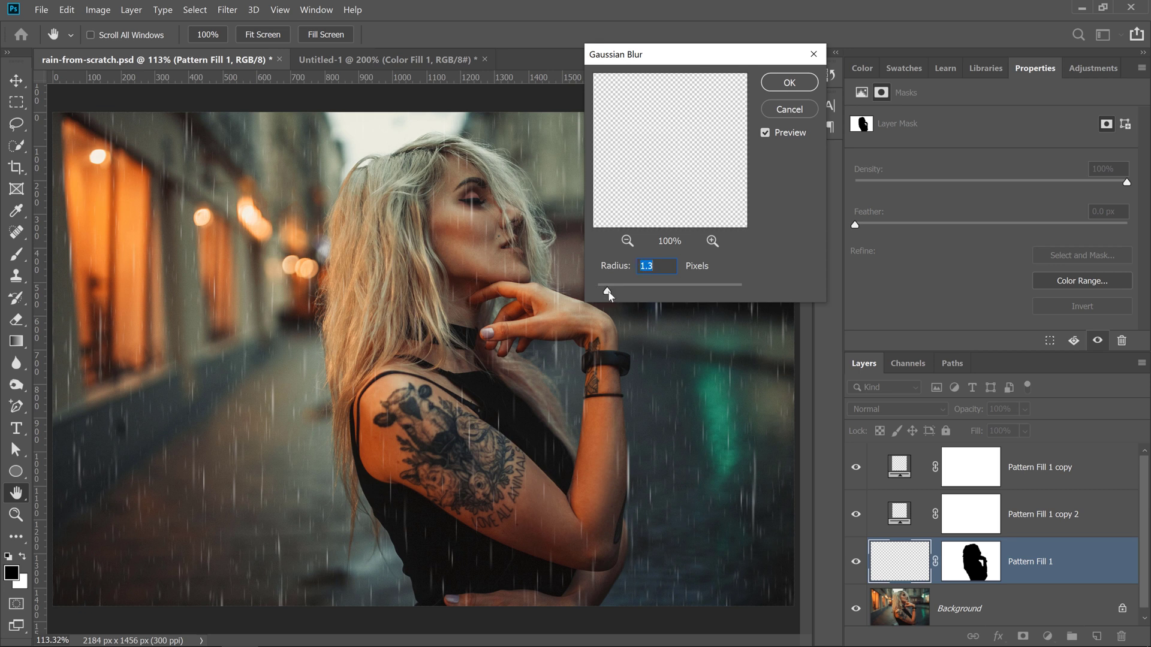
{"action": "left_click", "coordinate": [798, 90]}
{"action": "left_click", "coordinate": [789, 83]}
{"action": "key", "text": "w"}
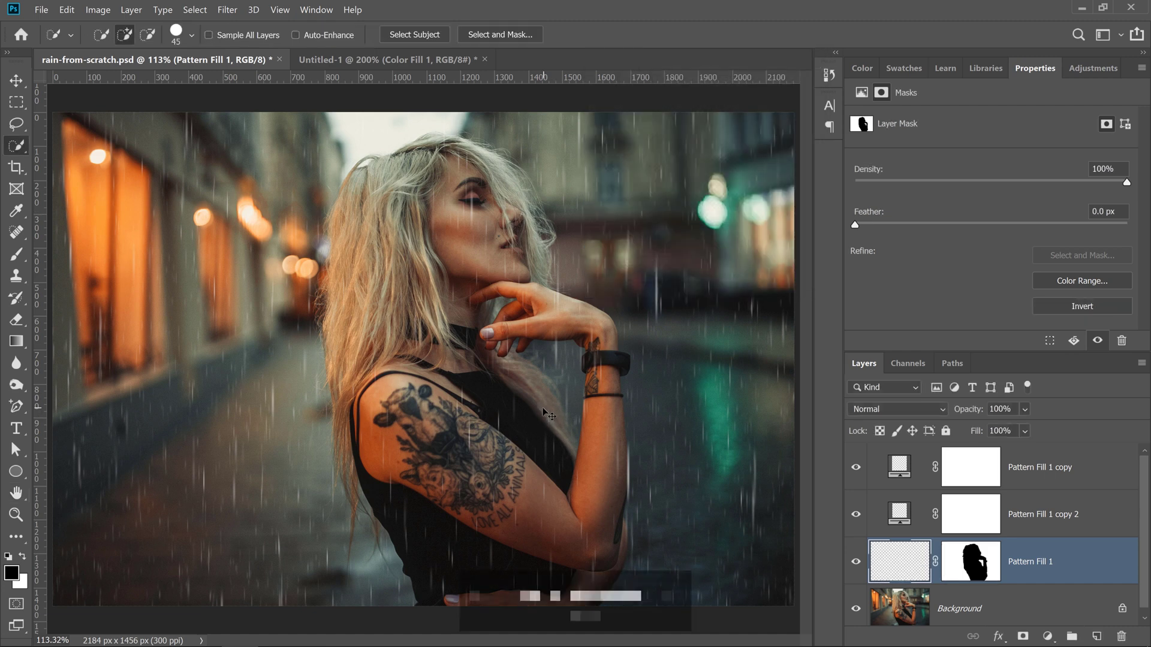
- Rotate Pattern Fill 1's rain 6.73° and stretch it to about 109% wide, 124% tall
{"action": "key", "text": "ctrl+t"}
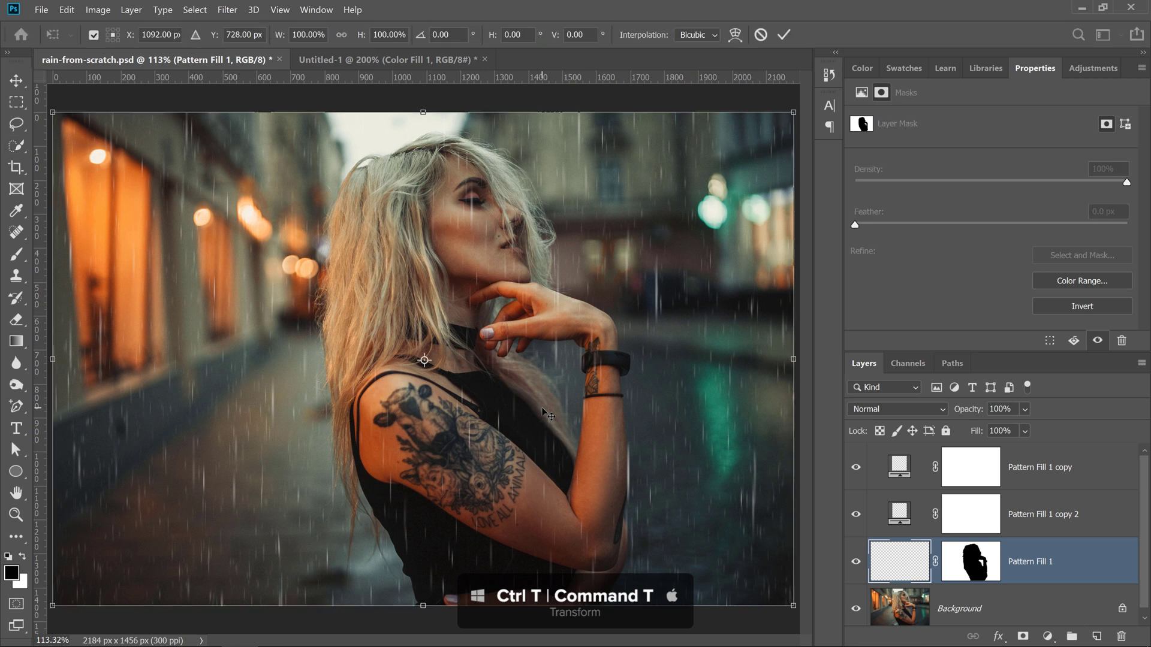
{"action": "left_click_drag", "start_coordinate": [795, 97], "coordinate": [829, 149]}
{"action": "left_click_drag", "start_coordinate": [454, 113], "coordinate": [458, 56]}
{"action": "left_click_drag", "start_coordinate": [789, 402], "coordinate": [822, 410]}
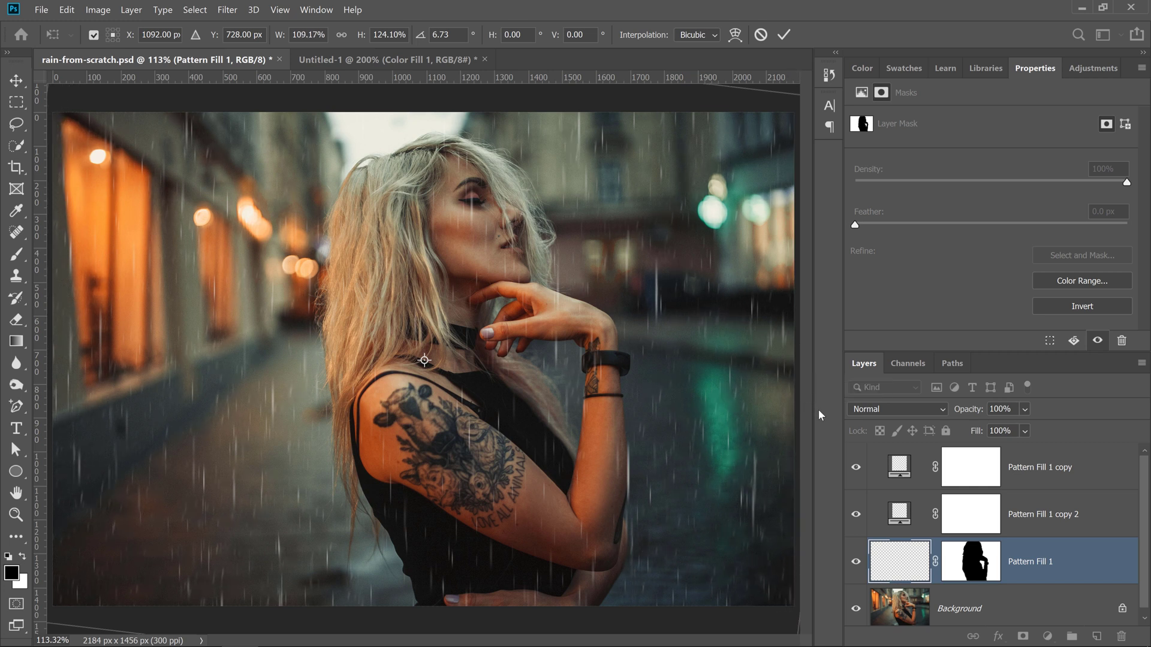
{"action": "left_click", "coordinate": [784, 34]}
- Rasterize the Pattern Fill 1 copy 2 layer
{"action": "left_click", "coordinate": [1078, 531]}
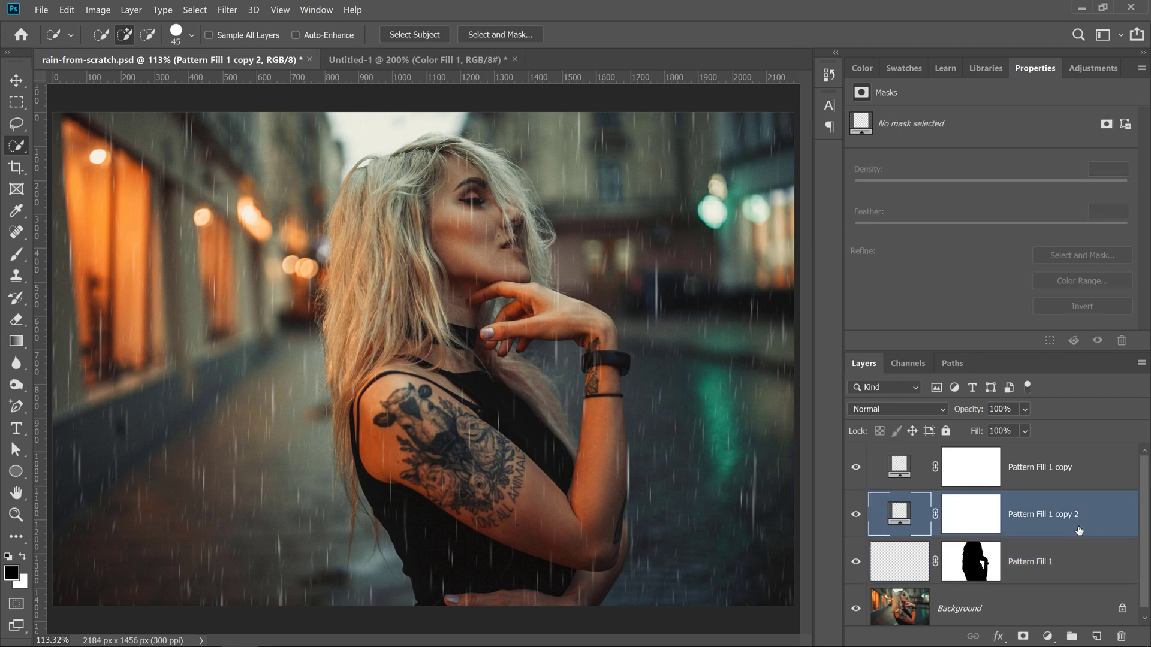
{"action": "right_click", "coordinate": [1081, 531]}
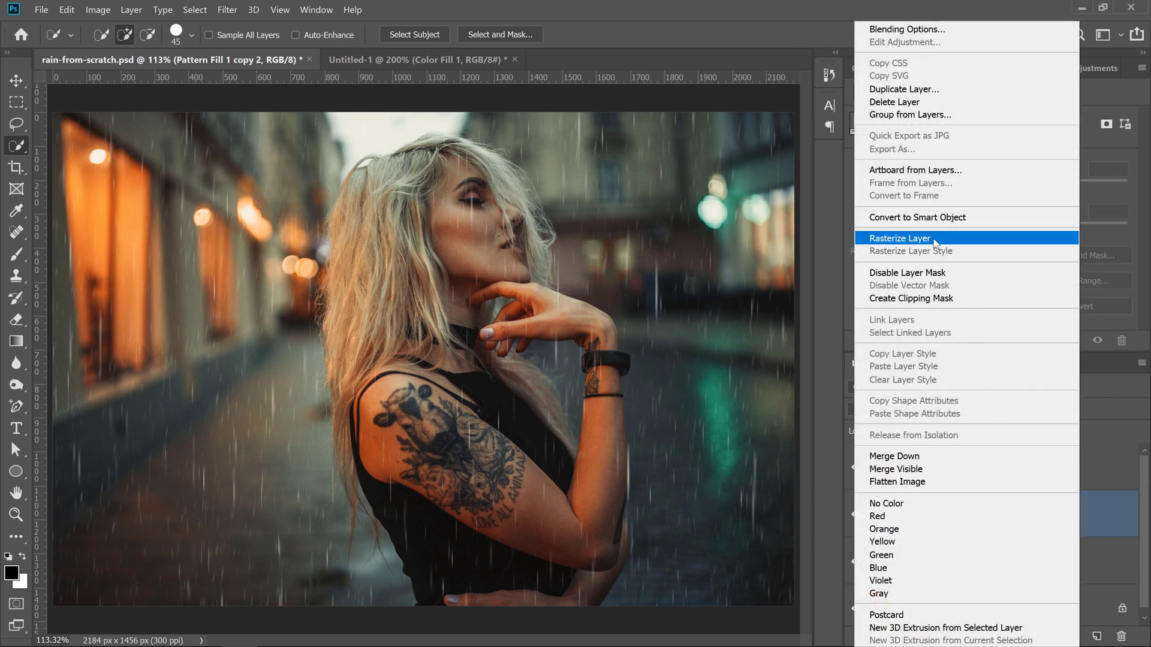
{"action": "left_click", "coordinate": [935, 242]}
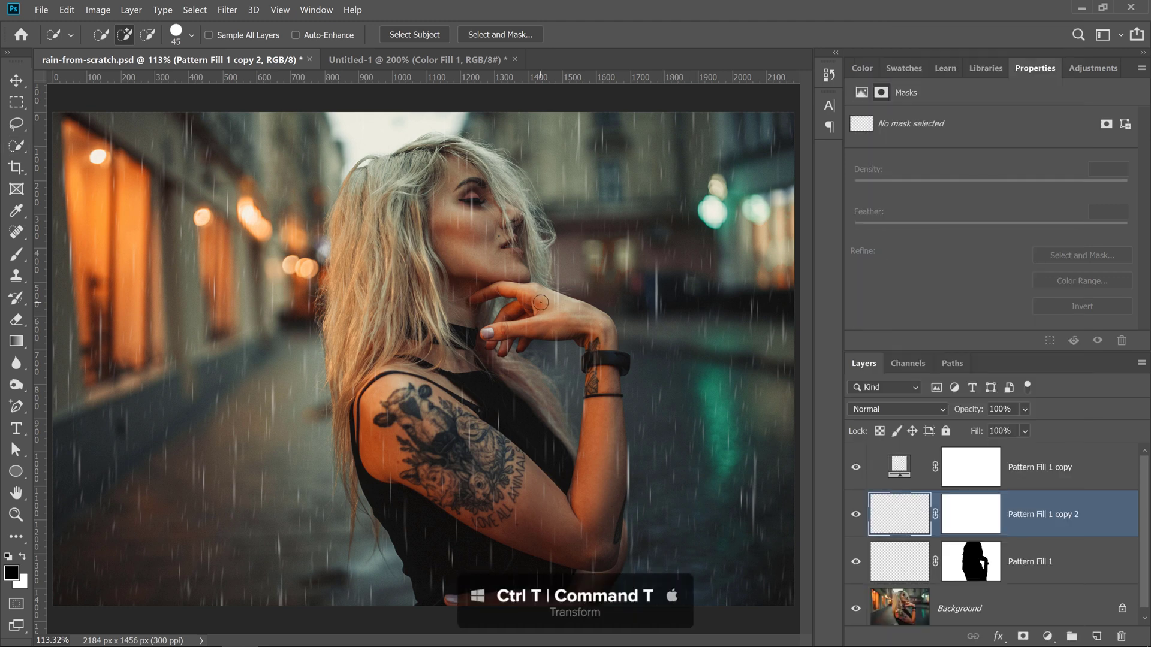
- Scale copy 2's rain to about 105% and tilt it −3.15°
{"action": "key", "text": "ctrl+t"}
{"action": "mouse_move", "coordinate": [793, 112]}
{"action": "left_mouse_down"}
{"action": "mouse_move", "coordinate": [808, 100]}
{"action": "mouse_move", "coordinate": [781, 102]}
{"action": "left_mouse_up"}
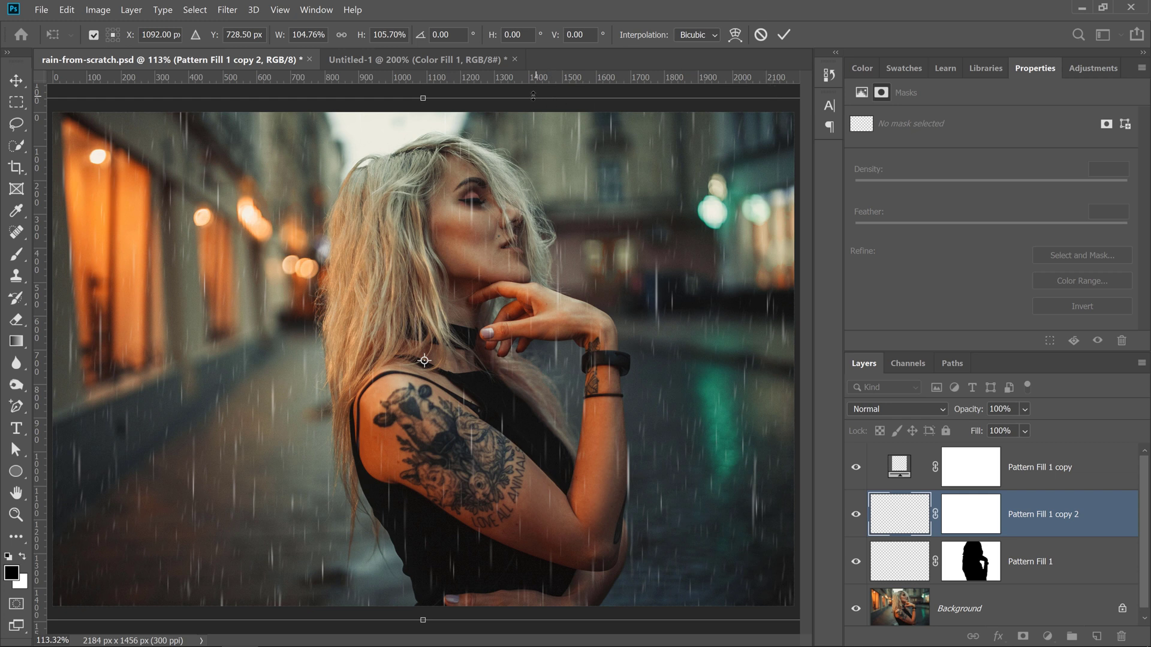
{"action": "left_click_drag", "start_coordinate": [422, 87], "coordinate": [412, 92]}
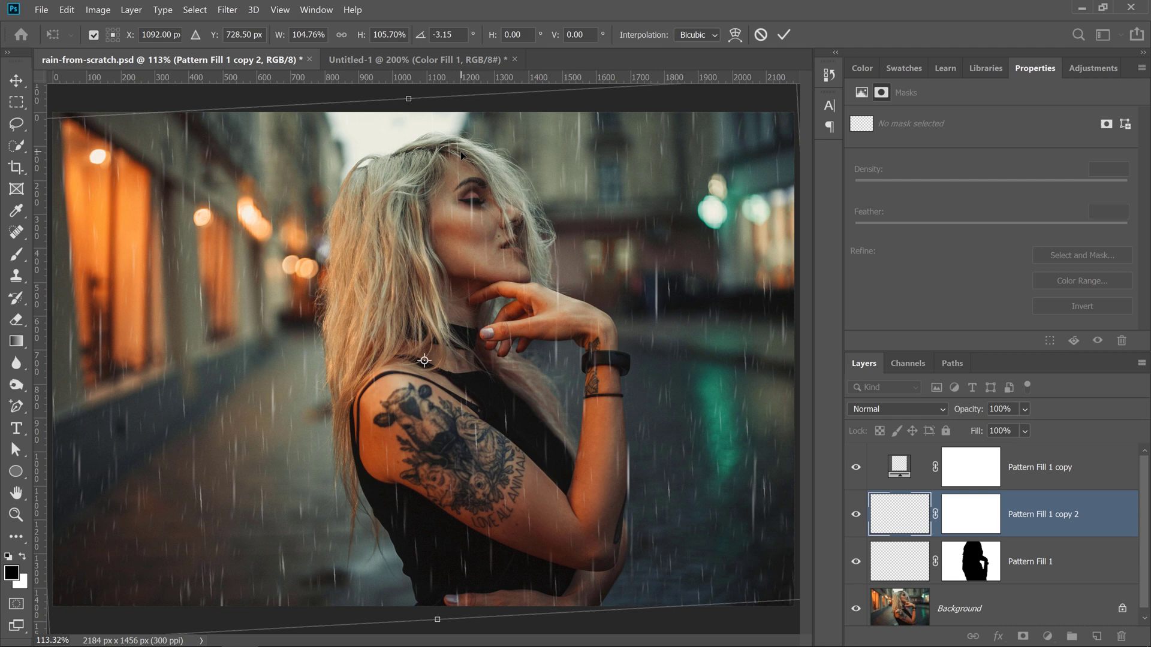
{"action": "key", "text": "Return"}
{"action": "key", "text": "w"}
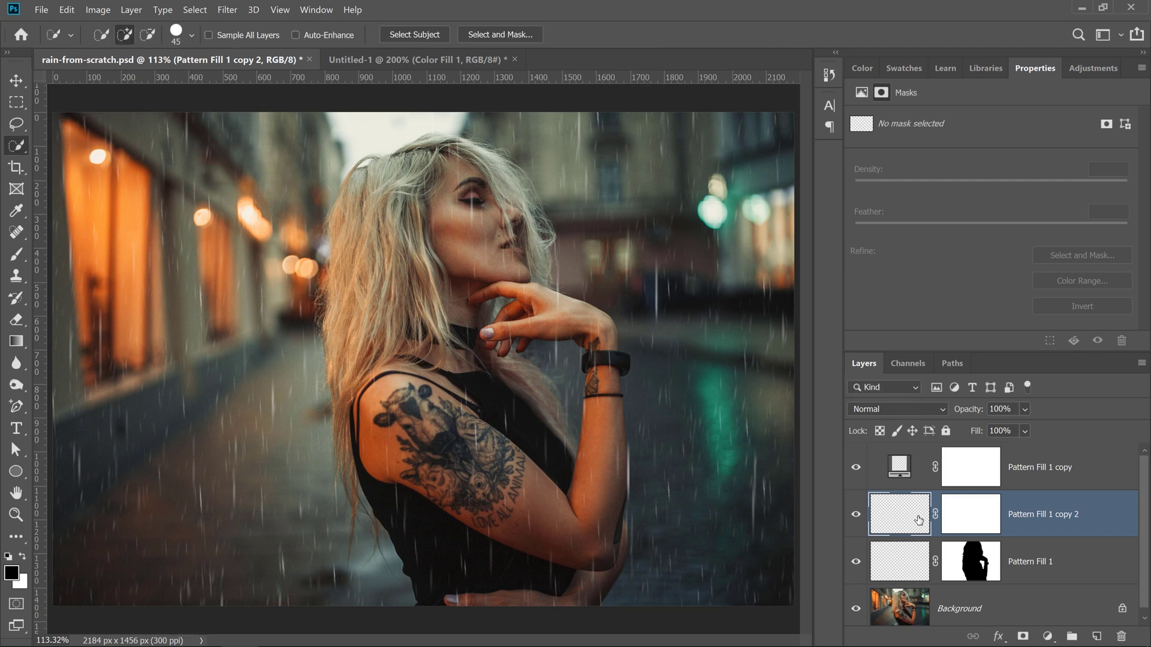
{"action": "left_click", "coordinate": [1070, 476]}
- Rasterize Pattern Fill 1 copy, then enlarge it to about 123% by 135% and tilt it −7.44°
{"action": "right_click", "coordinate": [1070, 477]}
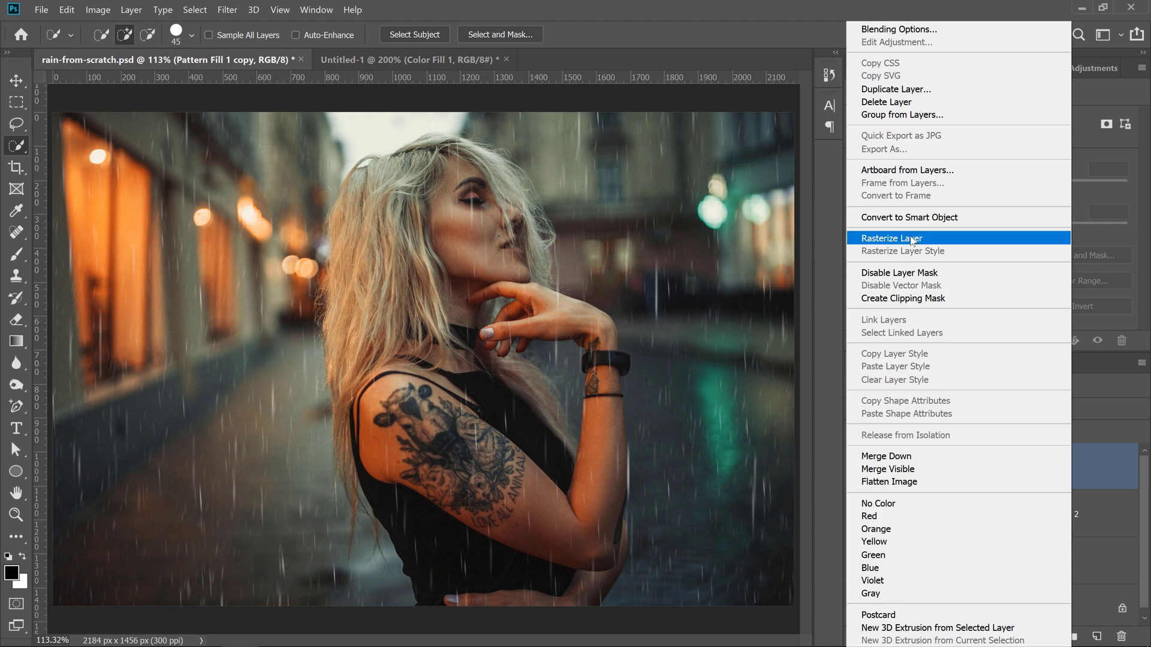
{"action": "left_click", "coordinate": [912, 239]}
{"action": "key", "text": "ctrl+t"}
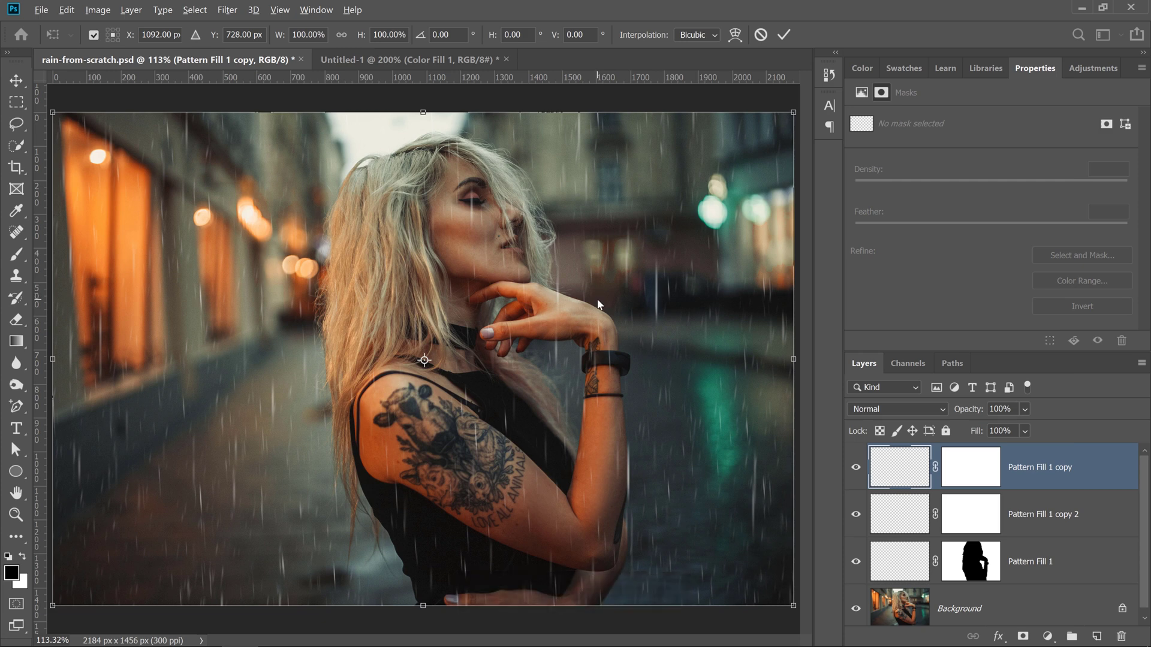
{"action": "key", "text": "alt"}
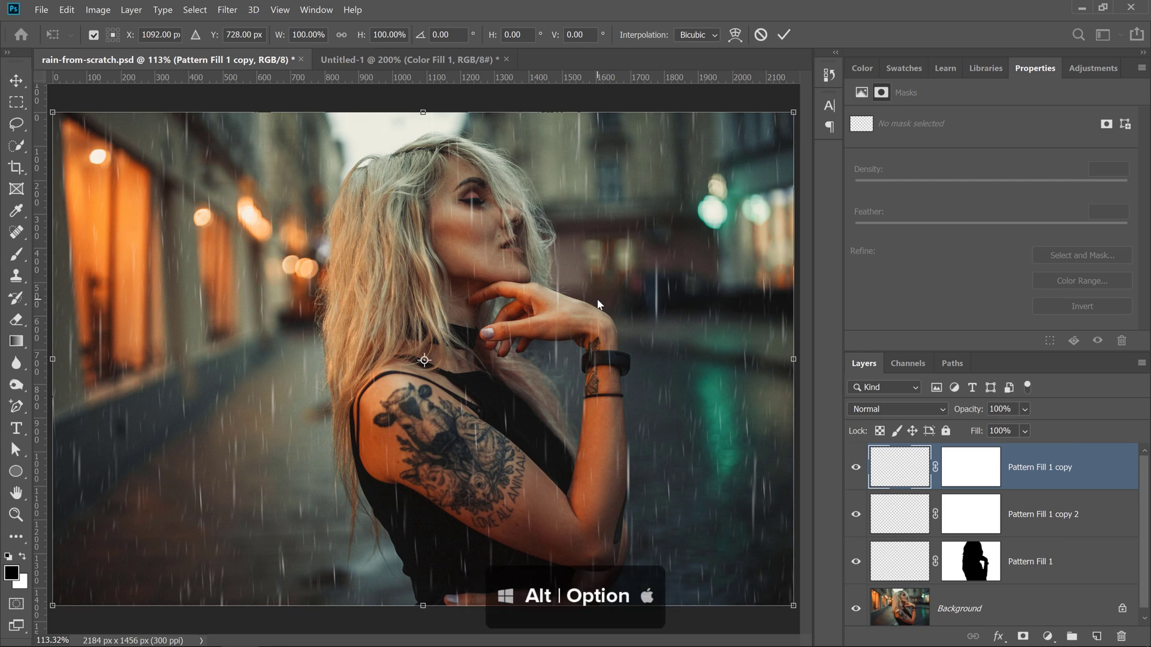
{"action": "scroll", "coordinate": [598, 306], "scroll_direction": "down", "scroll_amount": 3}
{"action": "left_click_drag", "start_coordinate": [674, 200], "coordinate": [758, 89]}
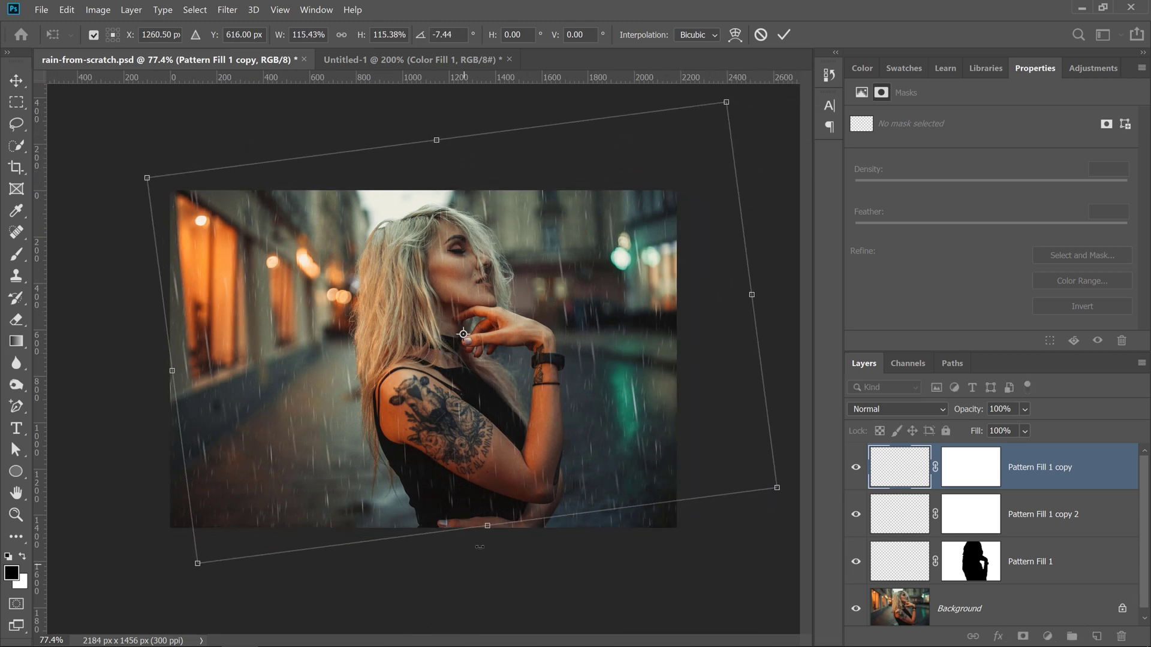
{"action": "left_click_drag", "start_coordinate": [493, 538], "coordinate": [499, 579]}
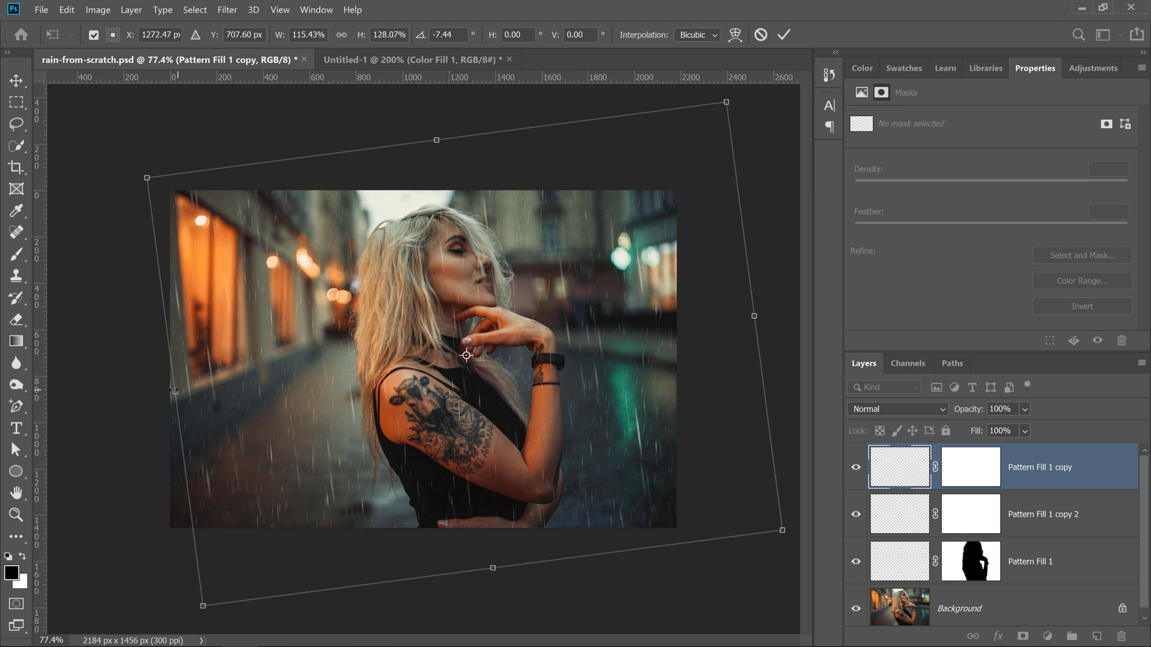
{"action": "left_click_drag", "start_coordinate": [171, 390], "coordinate": [135, 386]}
{"action": "left_click_drag", "start_coordinate": [420, 141], "coordinate": [415, 123]}
{"action": "key", "text": "Return"}
{"action": "key", "text": "w"}
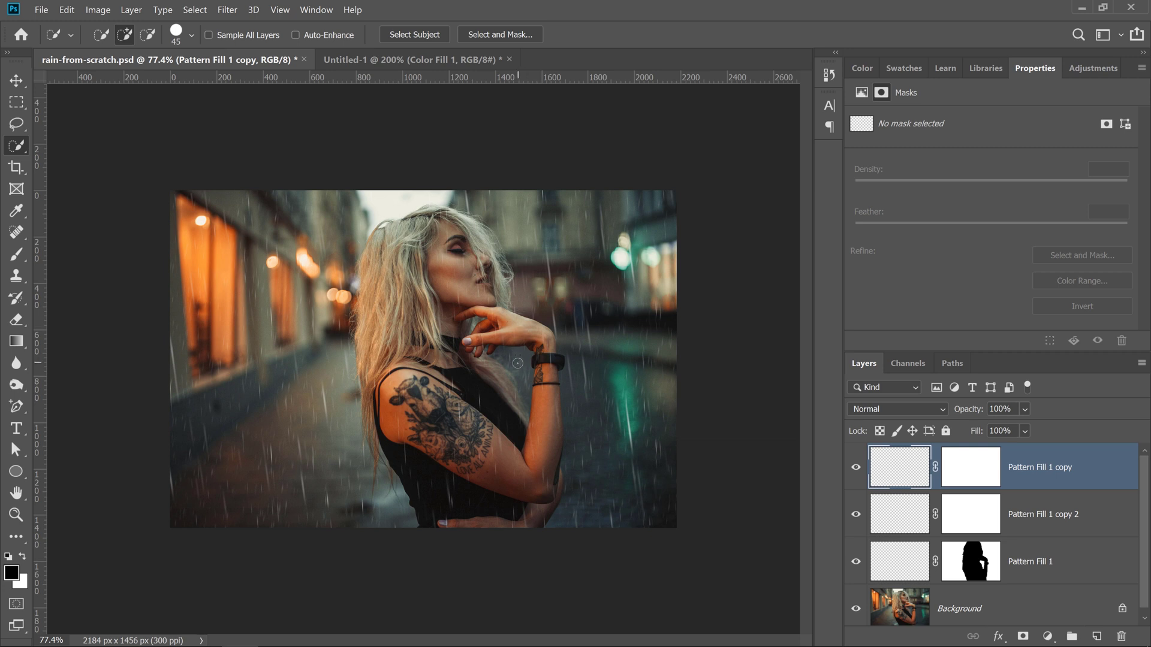
- Duplicate copy 2 into Pattern Fill 1 copy 3 and shift it slightly down
{"action": "left_click", "coordinate": [887, 525]}
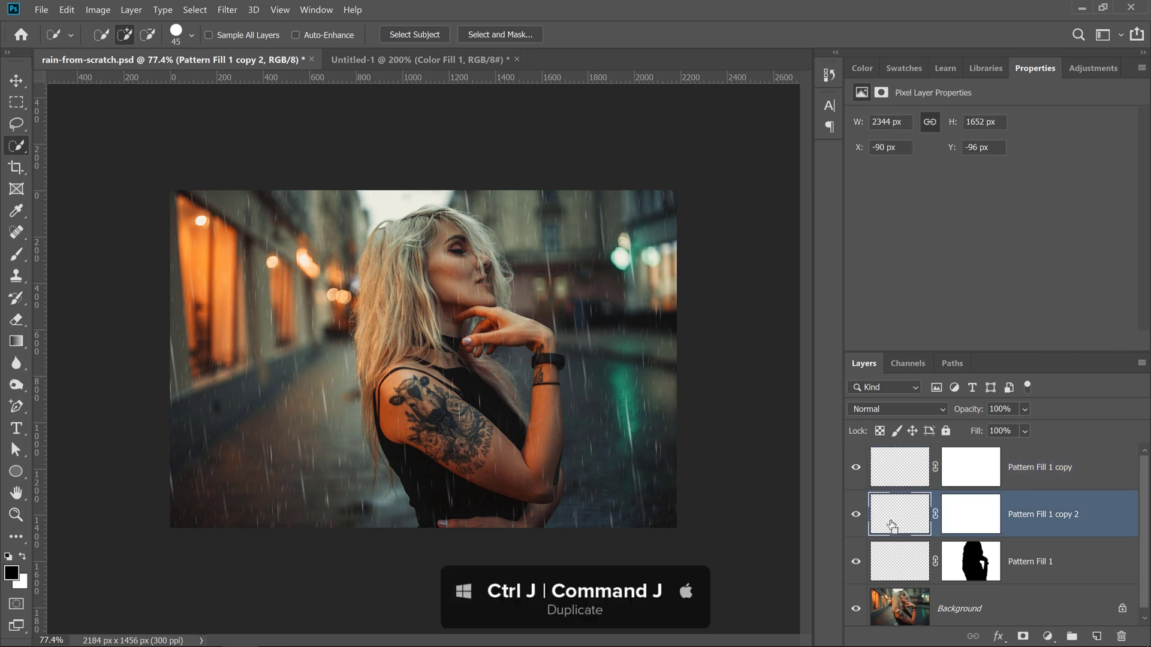
{"action": "key", "text": "ctrl+j"}
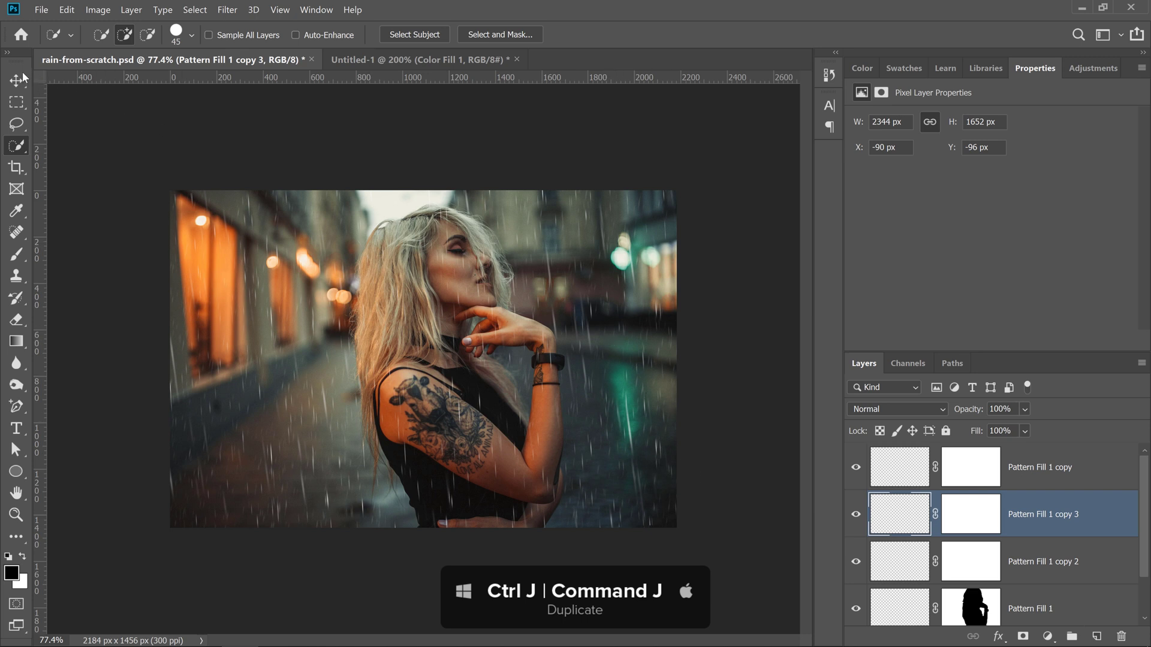
{"action": "key", "text": "v"}
{"action": "mouse_move", "coordinate": [626, 387]}
{"action": "left_mouse_down"}
{"action": "mouse_move", "coordinate": [592, 391]}
{"action": "mouse_move", "coordinate": [596, 409]}
{"action": "mouse_move", "coordinate": [599, 395]}
{"action": "mouse_move", "coordinate": [631, 408]}
{"action": "left_mouse_up"}
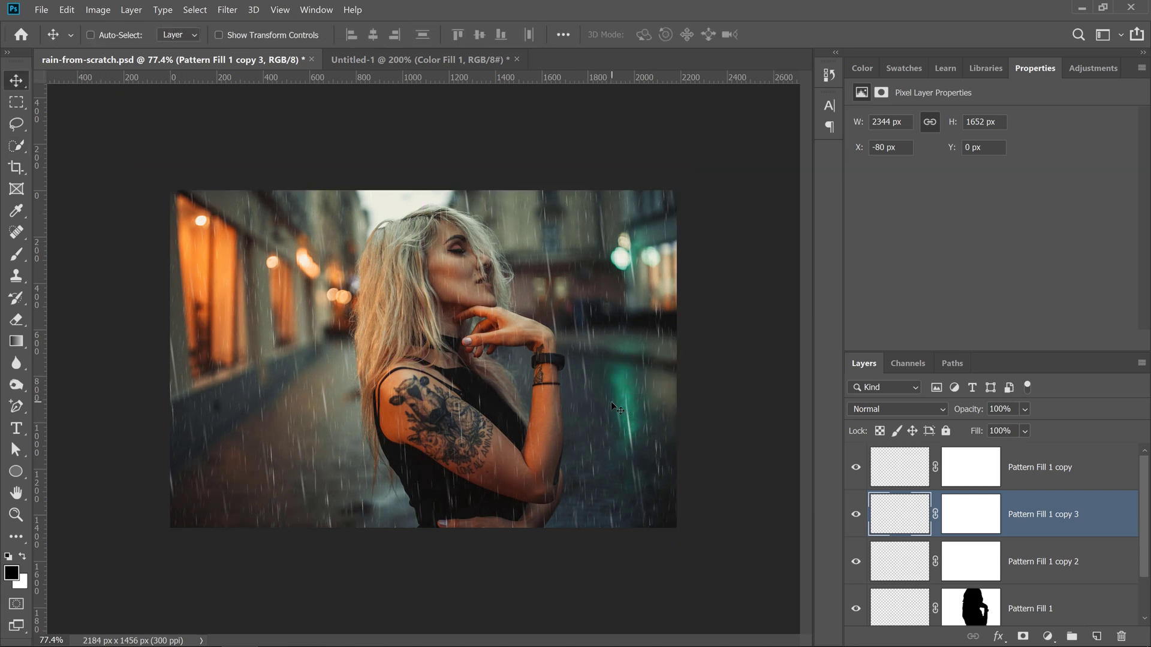
- Mirror copy 3, tilt it about −7.86°, and stretch it past the canvas edges
{"action": "key", "text": "ctrl+t"}
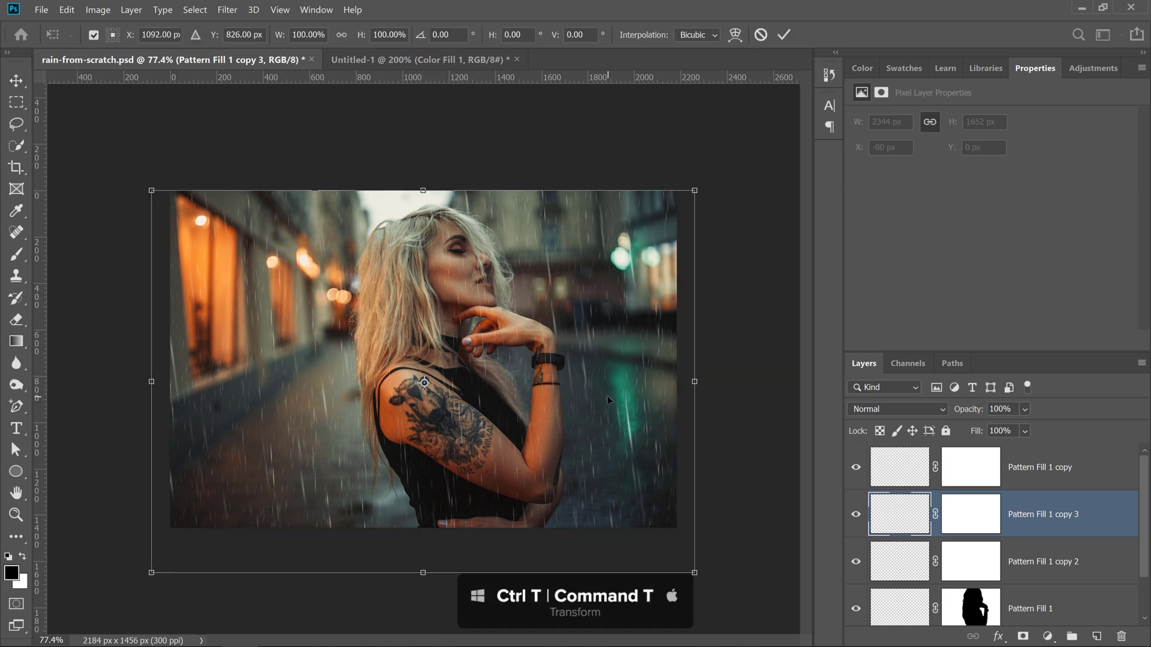
{"action": "right_click", "coordinate": [607, 396]}
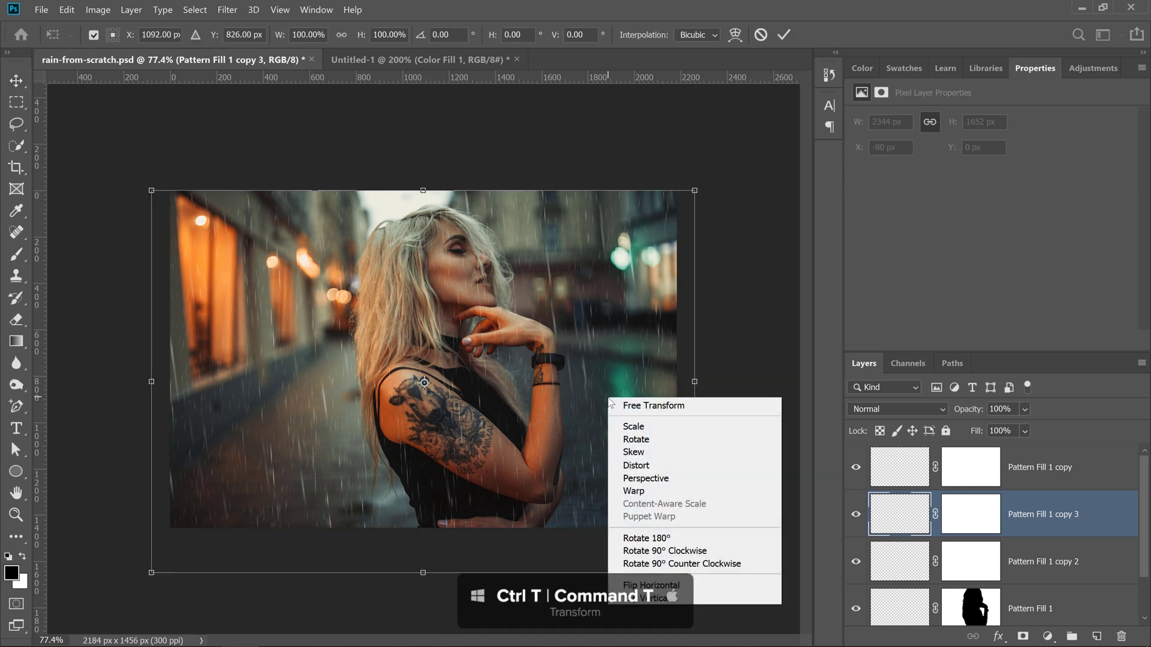
{"action": "left_click", "coordinate": [661, 587]}
{"action": "left_click_drag", "start_coordinate": [699, 597], "coordinate": [728, 559]}
{"action": "left_click_drag", "start_coordinate": [397, 194], "coordinate": [393, 139]}
{"action": "left_click_drag", "start_coordinate": [156, 390], "coordinate": [160, 407]}
{"action": "key", "text": "Return"}
- Select all four rain layers, Pattern Fill 1 through Pattern Fill 1 copy, and group them
{"action": "scroll", "coordinate": [890, 574], "scroll_direction": "down", "scroll_amount": 1}
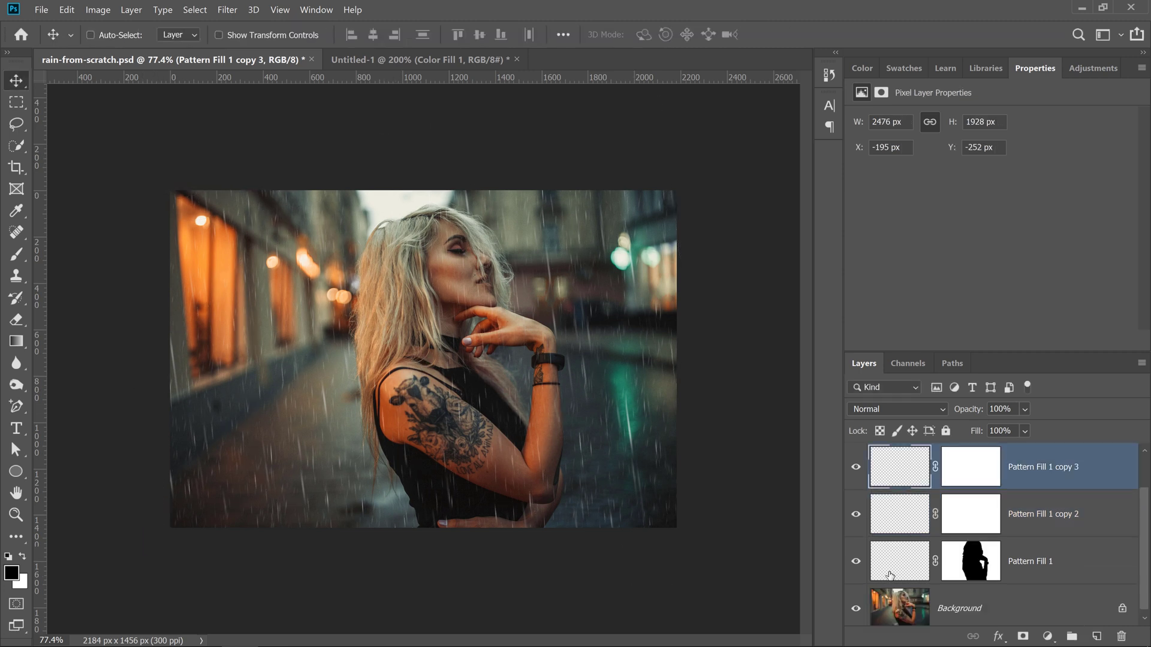
{"action": "left_click", "coordinate": [1048, 576]}
{"action": "scroll", "coordinate": [1046, 582], "scroll_direction": "up", "scroll_amount": 1}
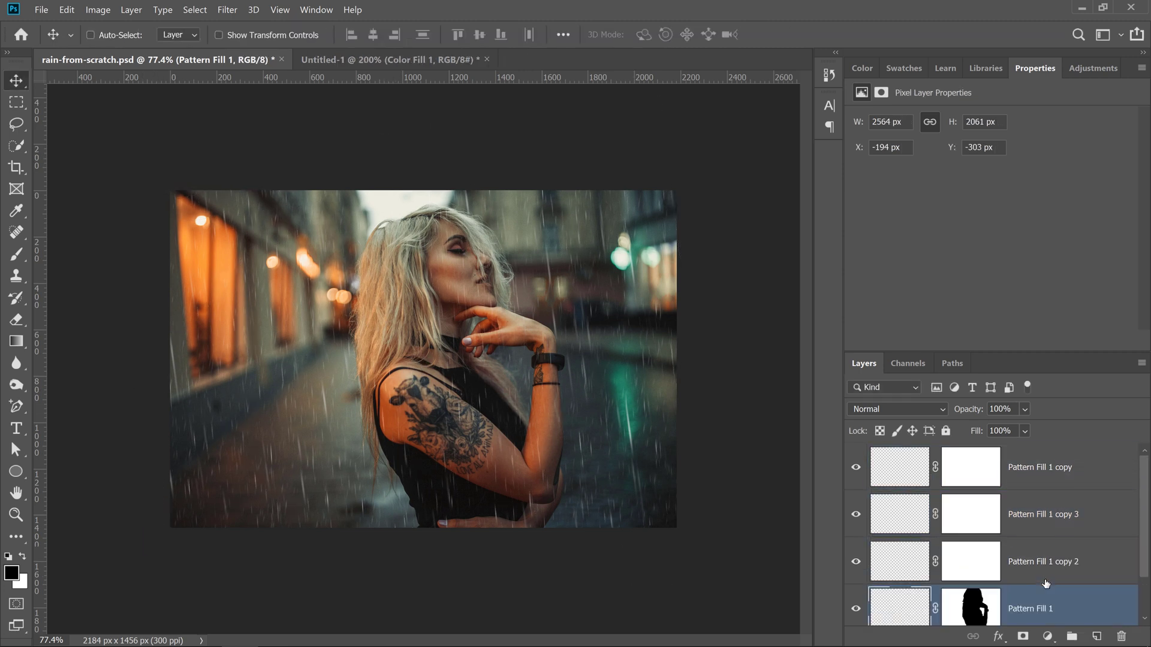
{"action": "left_click", "coordinate": [1055, 474], "text": "shift"}
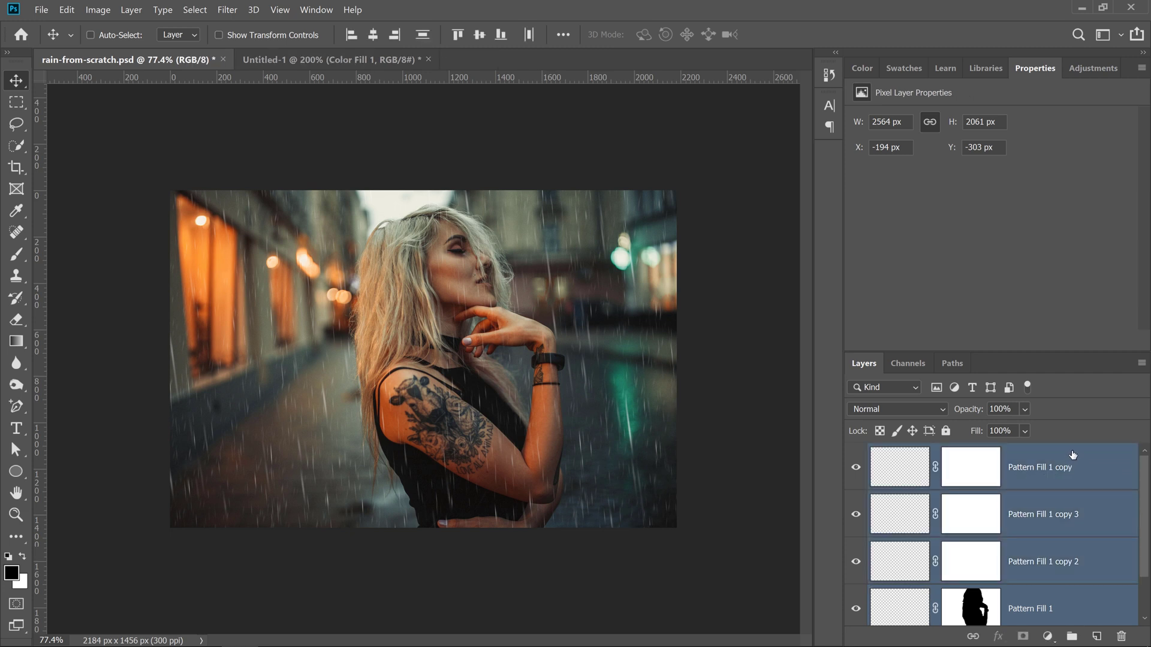
{"action": "key", "text": "ctrl+g"}
{"action": "key", "text": "ctrl+g"}
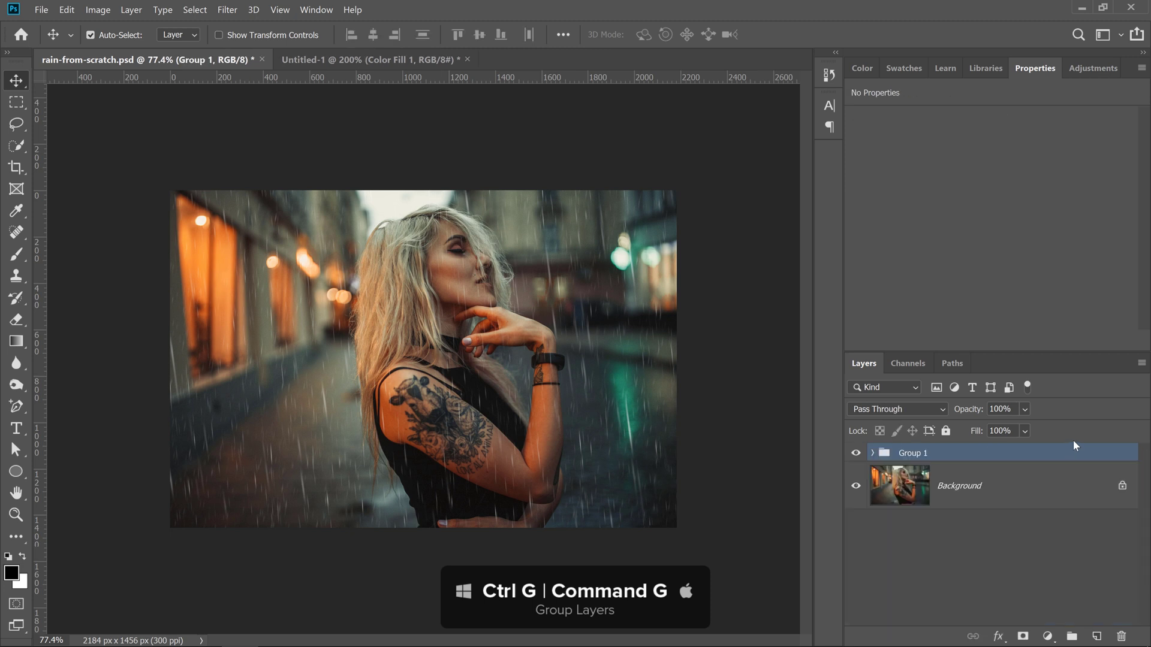
- Toggle Group 1's visibility to compare the portrait with and without rain
{"action": "left_click", "coordinate": [857, 453]}
{"action": "left_click", "coordinate": [856, 453]}
{"action": "left_click", "coordinate": [856, 452]}
{"action": "left_click", "coordinate": [855, 453]}
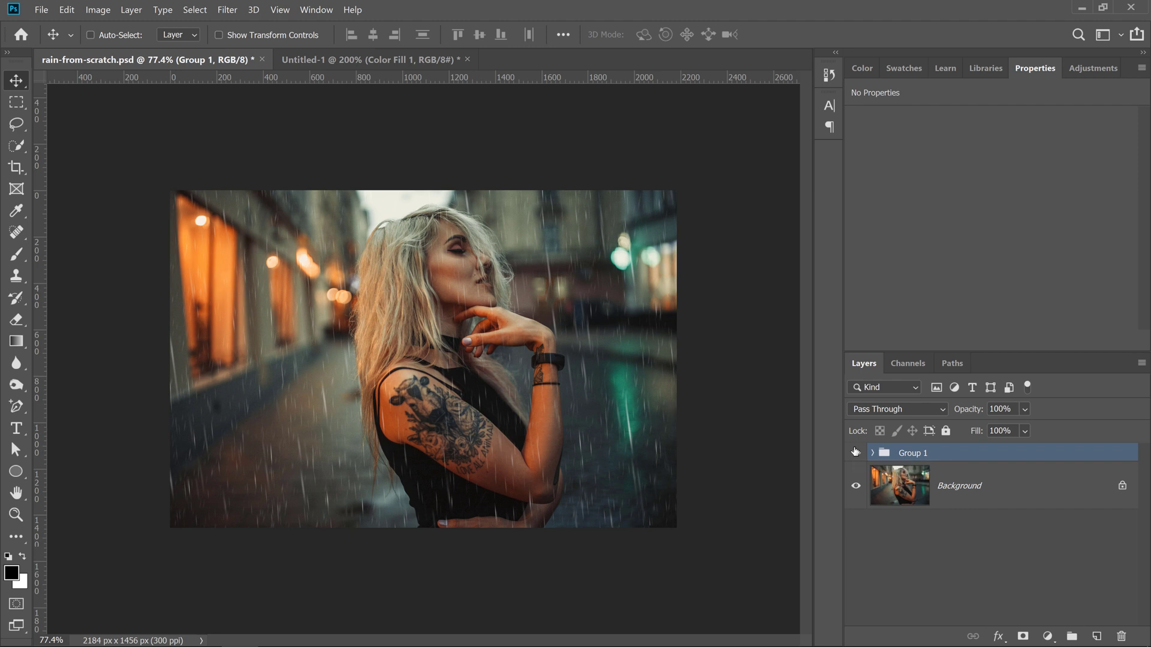
- Convert the Background photo layer into a smart object
{"action": "left_click", "coordinate": [1019, 489]}
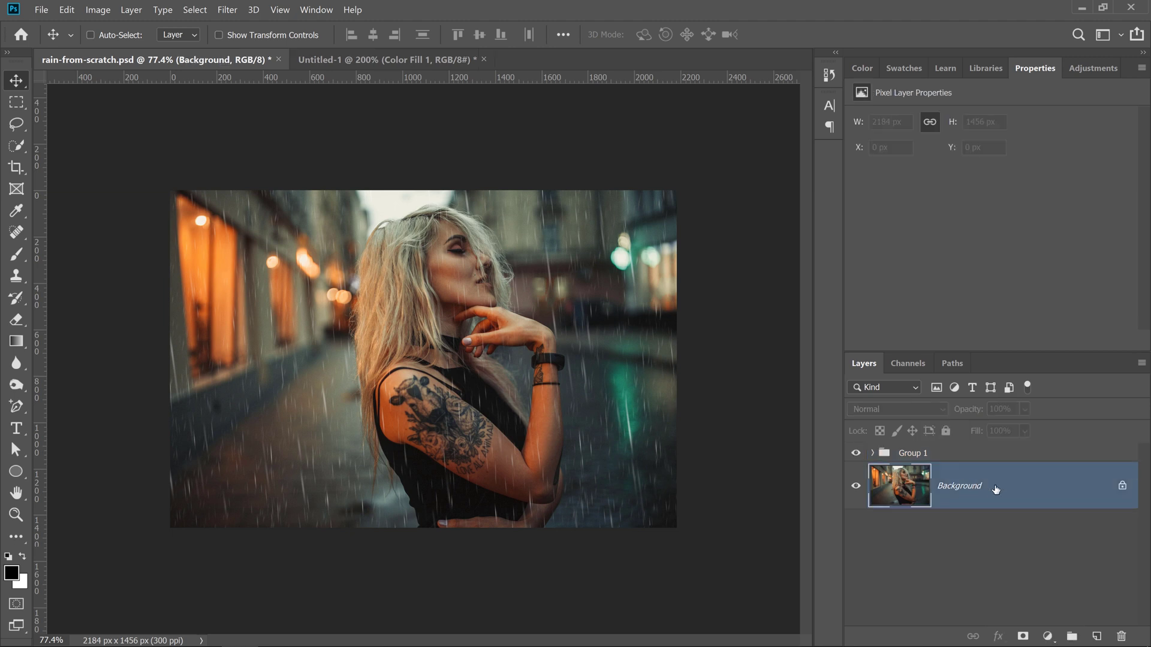
{"action": "right_click", "coordinate": [1025, 490]}
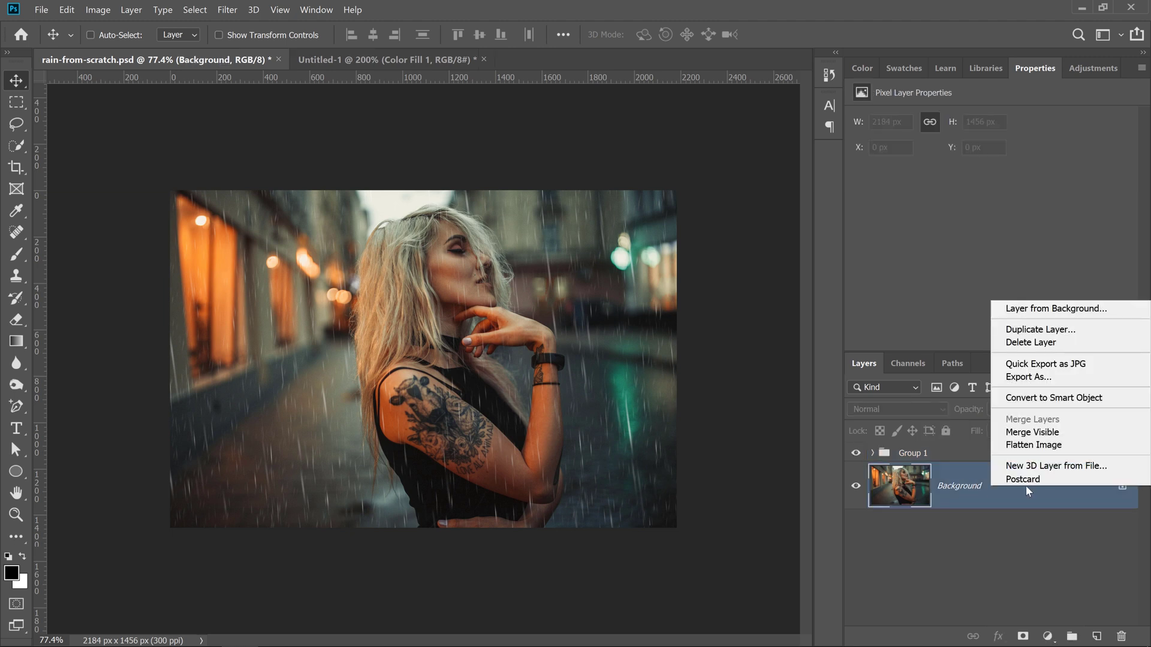
{"action": "left_click", "coordinate": [1054, 399]}
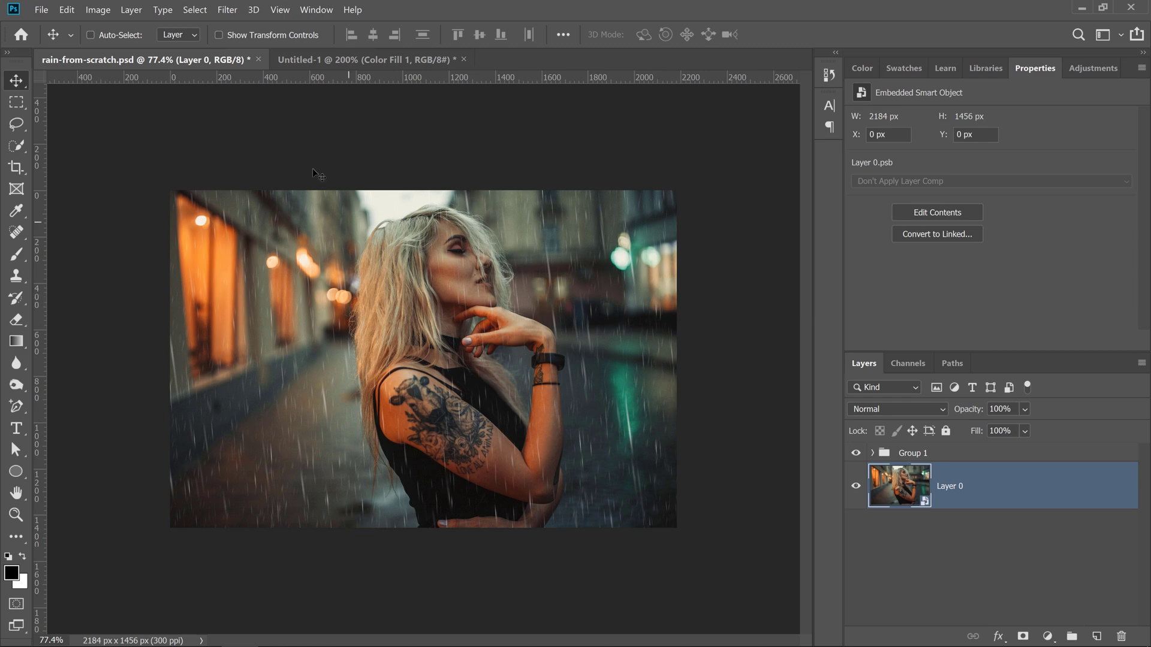
- In Filter Gallery, choose Plastic Wrap at Highlight Strength 10, Detail 5, Smoothness 8
{"action": "left_click", "coordinate": [228, 9]}
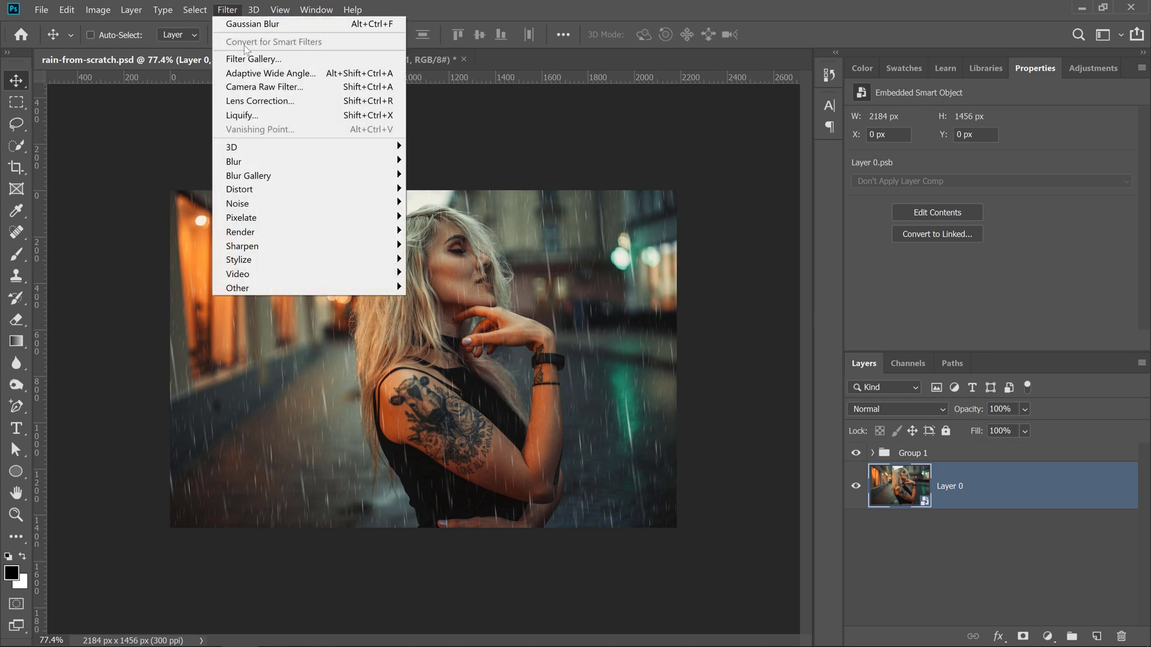
{"action": "left_click", "coordinate": [246, 60]}
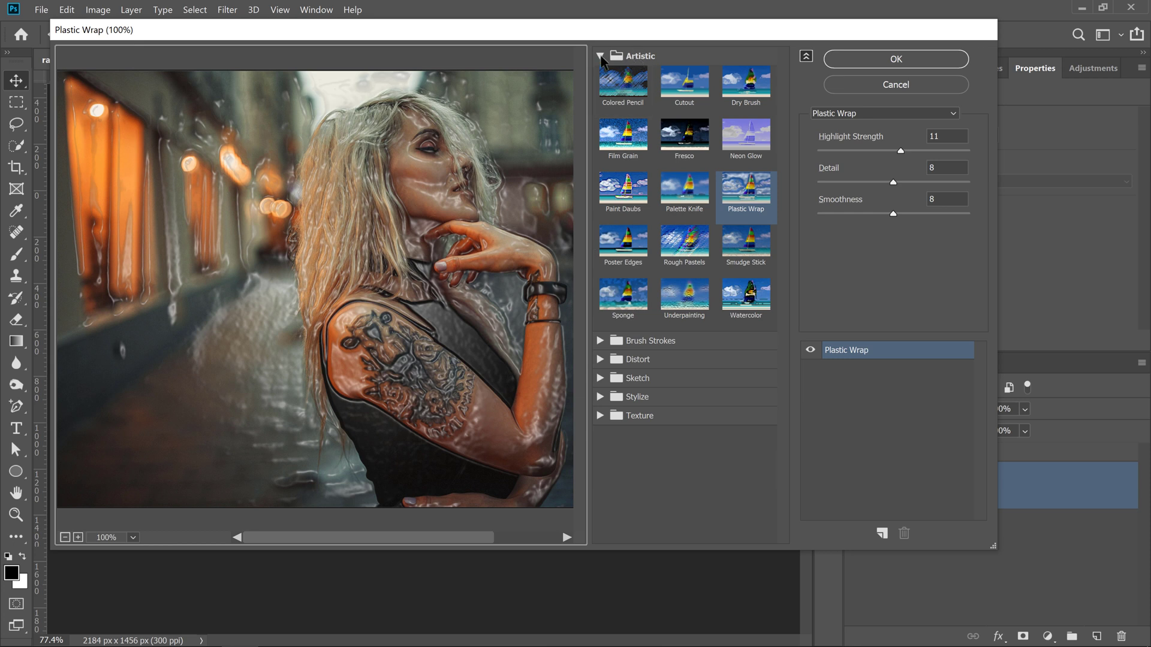
{"action": "left_click", "coordinate": [743, 220]}
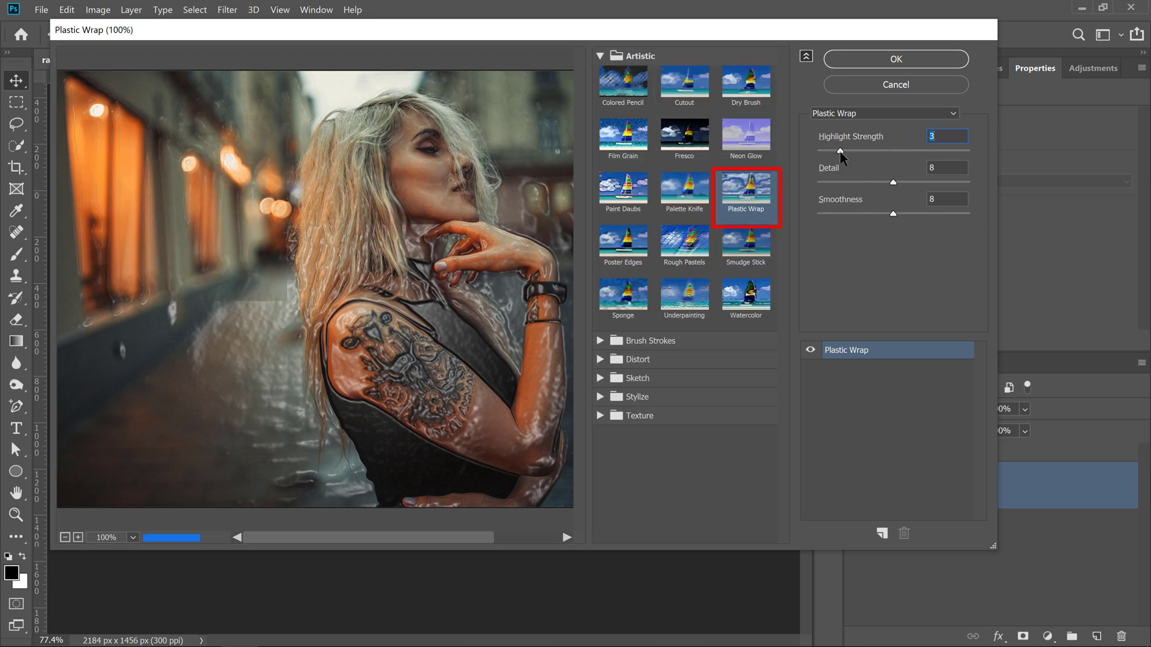
{"action": "left_click", "coordinate": [890, 151]}
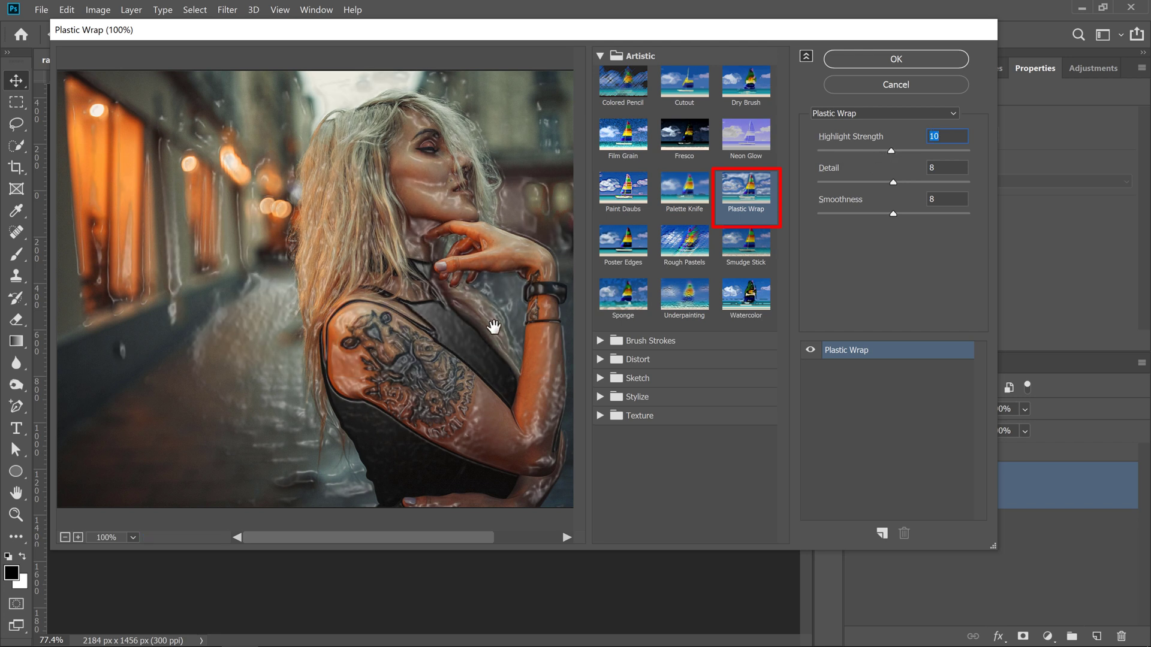
{"action": "left_click_drag", "start_coordinate": [892, 181], "coordinate": [865, 182]}
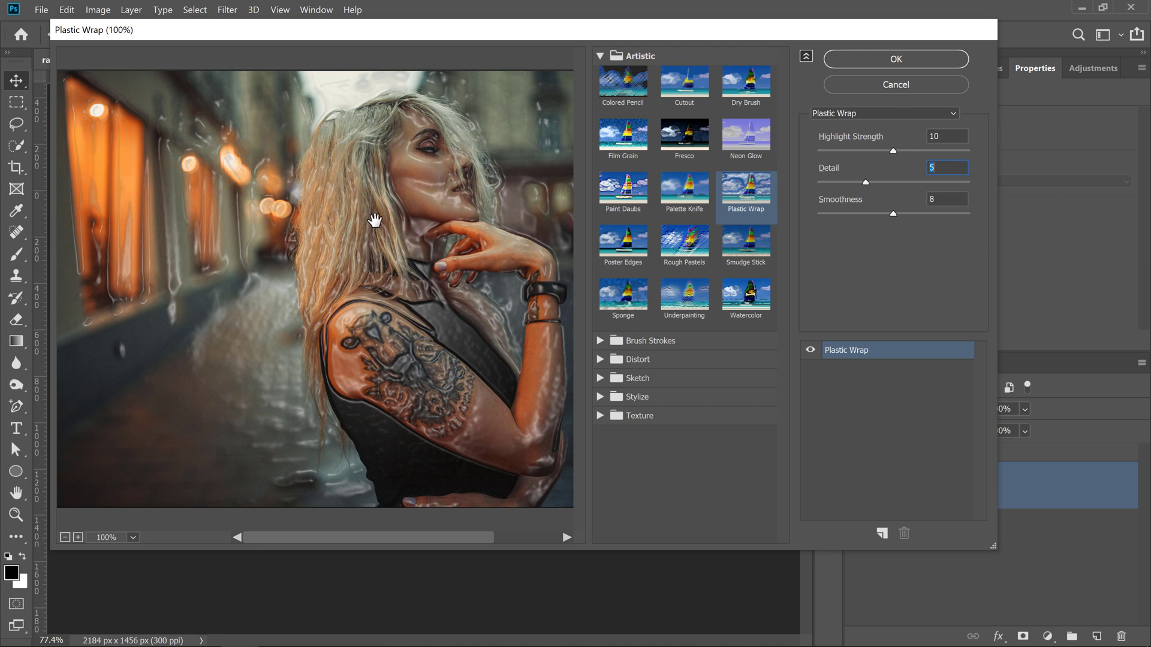
- Apply the Plastic Wrap filter and invert its smart filter mask to hide the sheen
{"action": "left_click", "coordinate": [887, 58]}
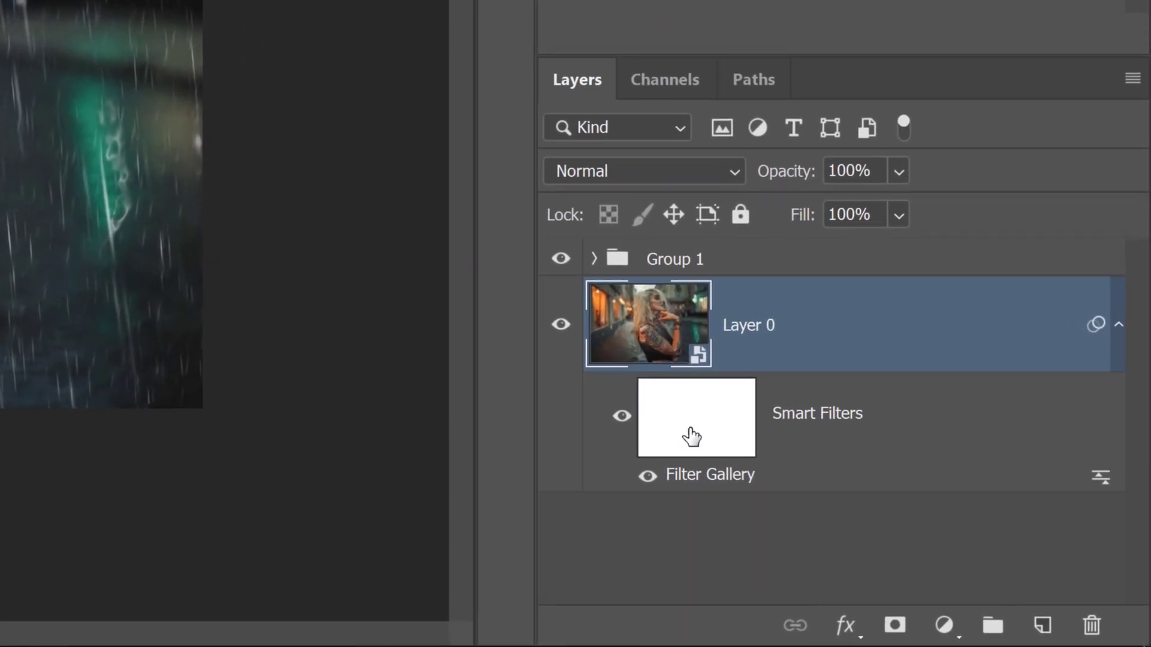
{"action": "left_click", "coordinate": [878, 519]}
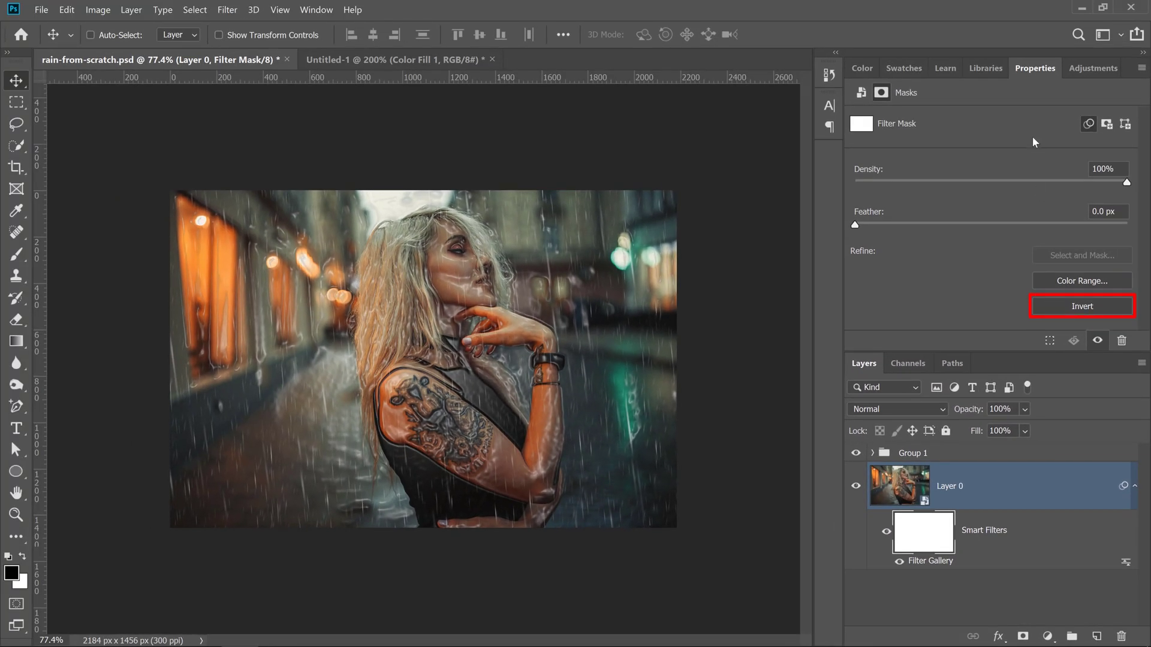
{"action": "left_click", "coordinate": [1078, 308]}
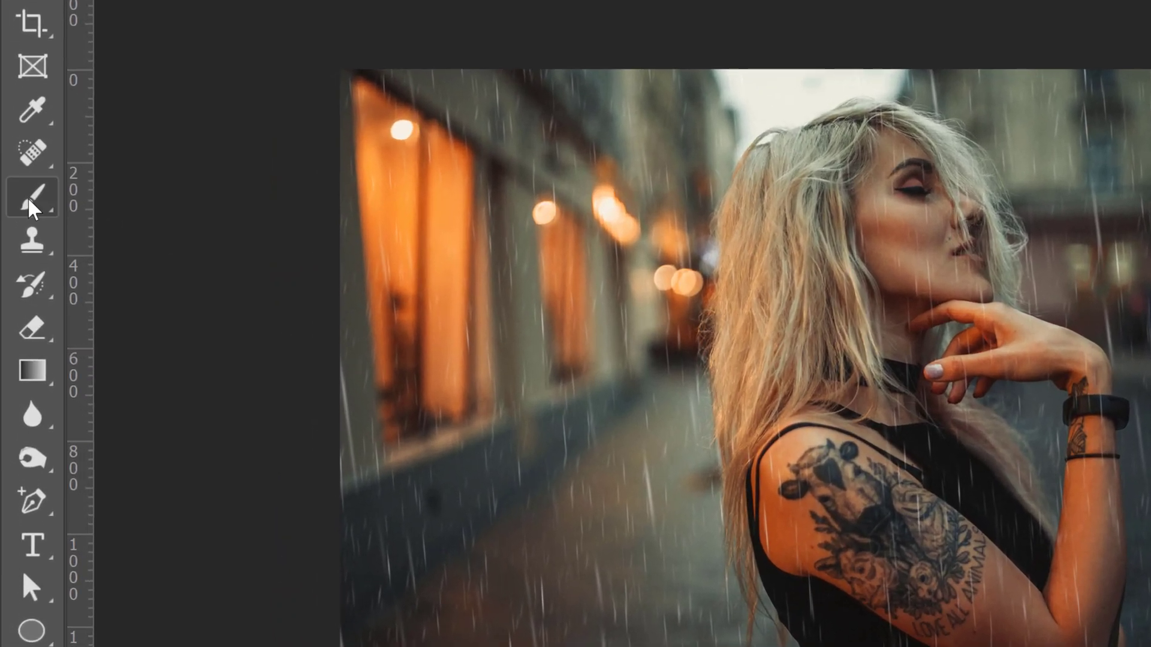
- Switch to the Brush tool and enlarge it for painting the sheen back onto the hair
{"action": "left_click_drag", "start_coordinate": [16, 254], "coordinate": [80, 255]}
{"action": "left_click_drag", "start_coordinate": [160, 201], "coordinate": [160, 201]}
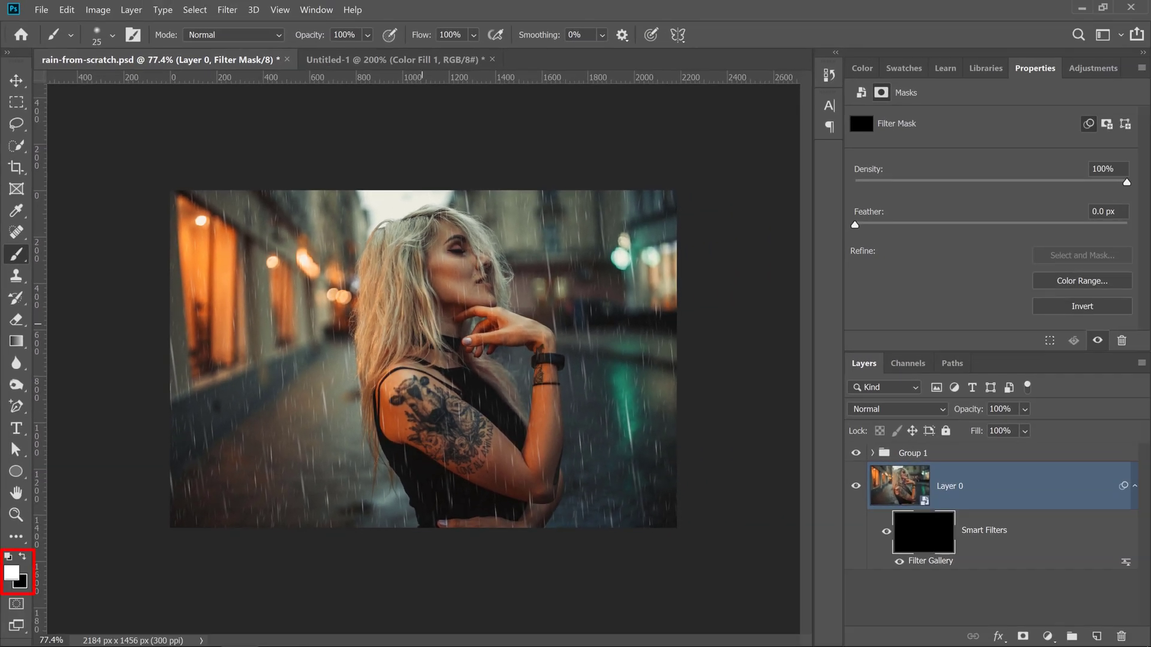
{"action": "key", "text": "bracketright"}
{"action": "key", "text": "bracketright"}
{"action": "key", "text": "bracketright"}
{"action": "key", "text": "bracketright"}
{"action": "key", "text": "bracketright"}
{"action": "key", "text": "bracketright"}
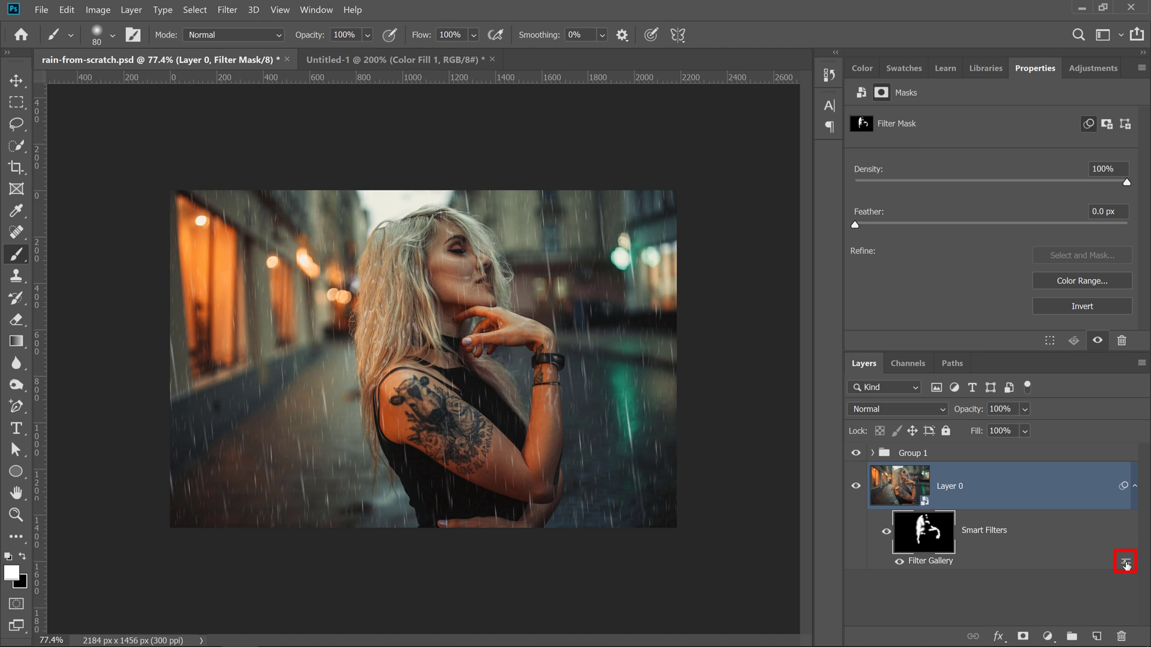
- Lower the Filter Gallery smart filter's blending opacity to about 65%
{"action": "double_click", "coordinate": [1125, 565]}
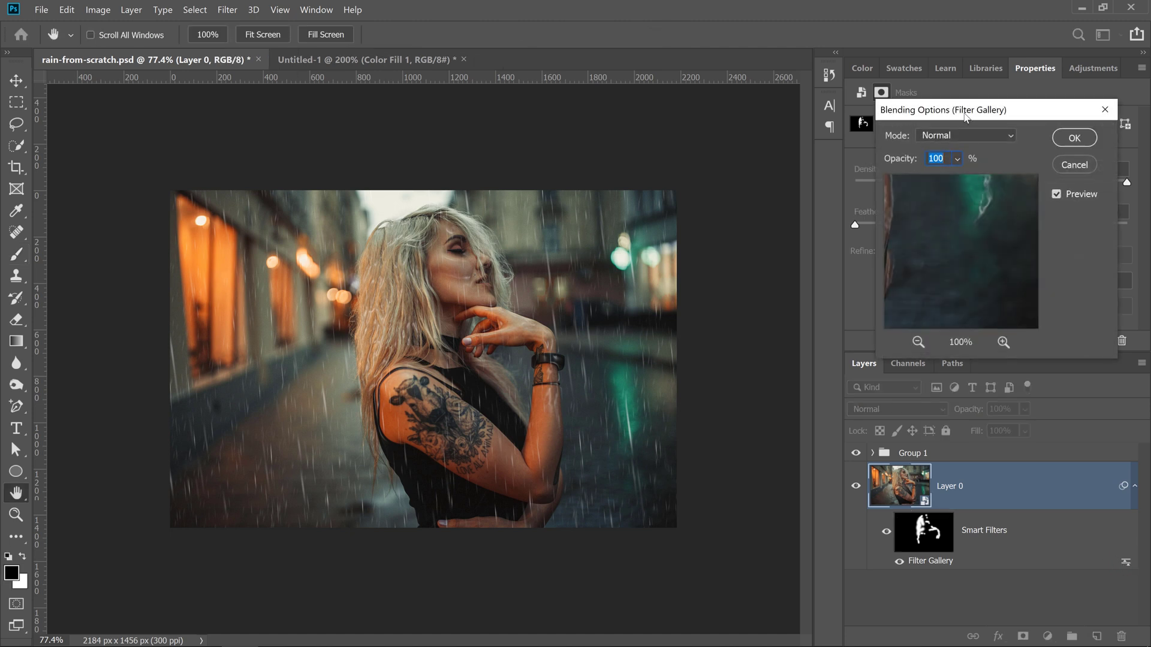
{"action": "left_click", "coordinate": [957, 158]}
{"action": "mouse_move", "coordinate": [969, 179]}
{"action": "left_mouse_down"}
{"action": "mouse_move", "coordinate": [992, 179]}
{"action": "mouse_move", "coordinate": [983, 177]}
{"action": "left_mouse_up"}
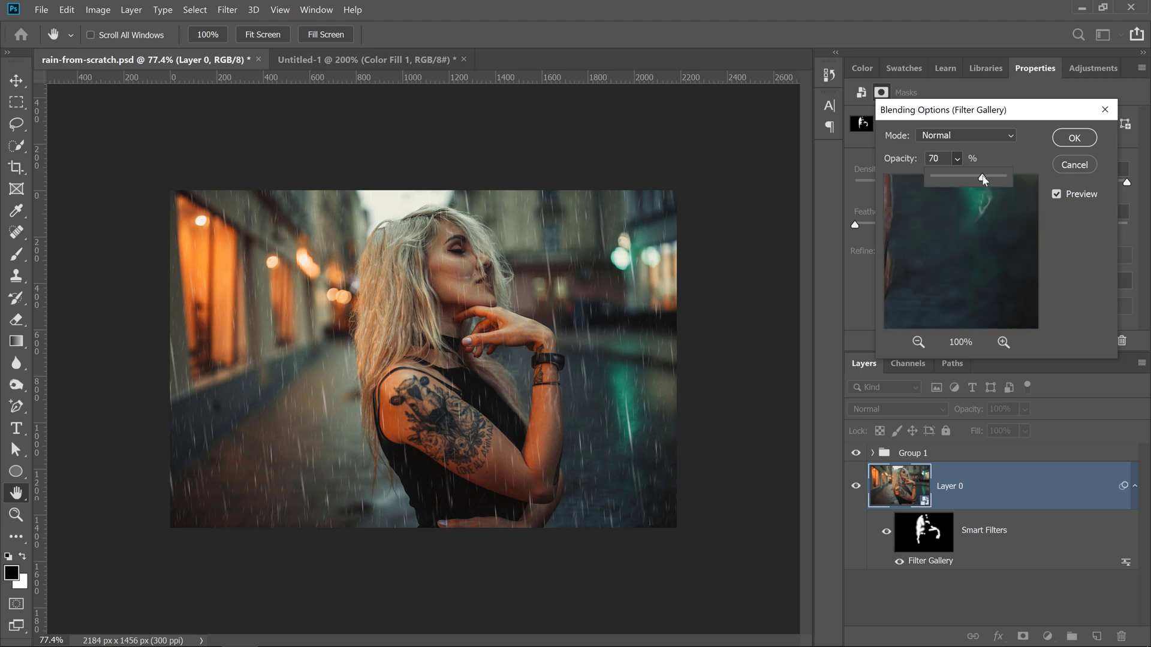
{"action": "left_click", "coordinate": [1063, 142]}
{"action": "left_click", "coordinate": [1063, 142]}
- Add a Color Lookup adjustment layer above Group 1
{"action": "left_click", "coordinate": [948, 454]}
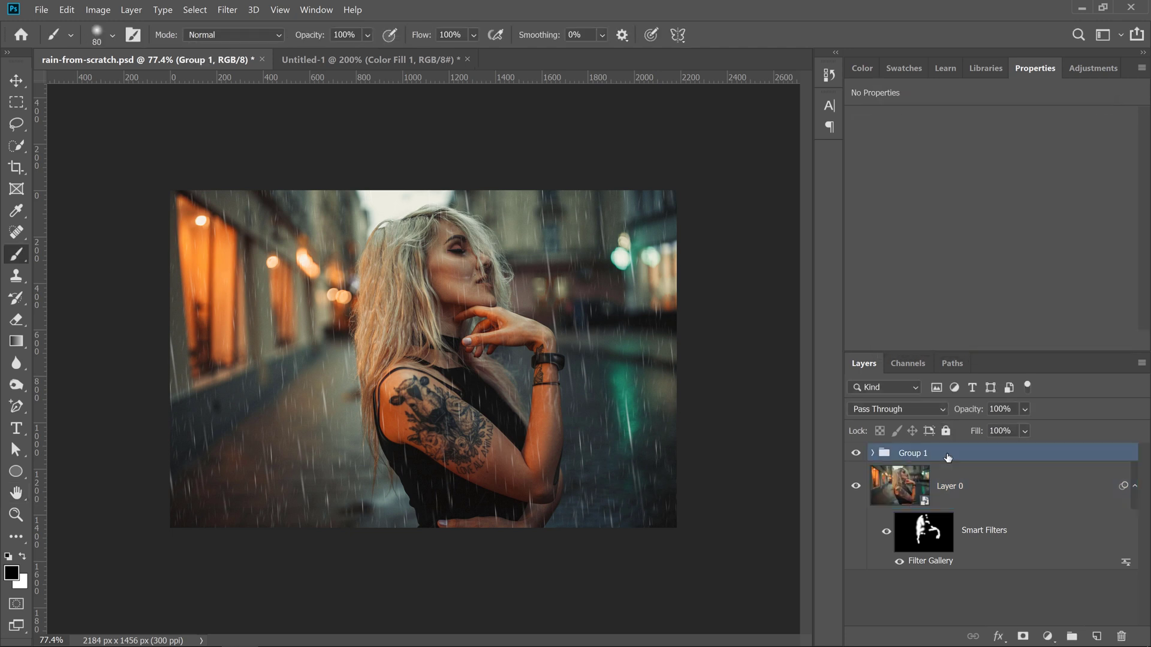
{"action": "left_click", "coordinate": [1047, 637]}
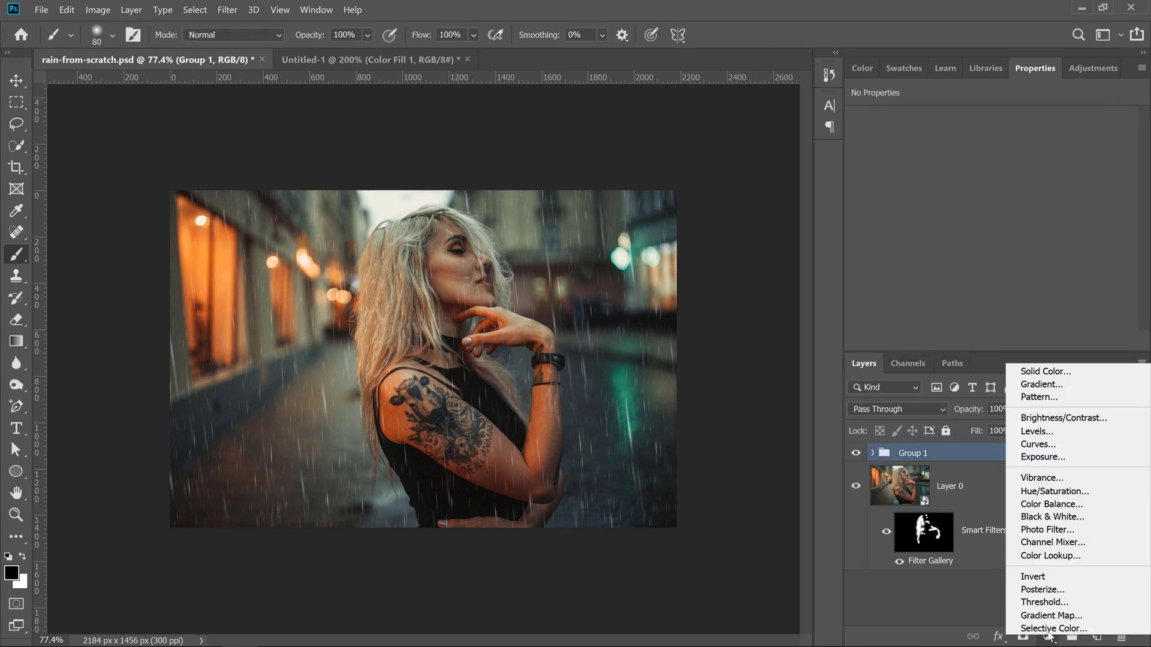
{"action": "left_click", "coordinate": [1054, 557]}
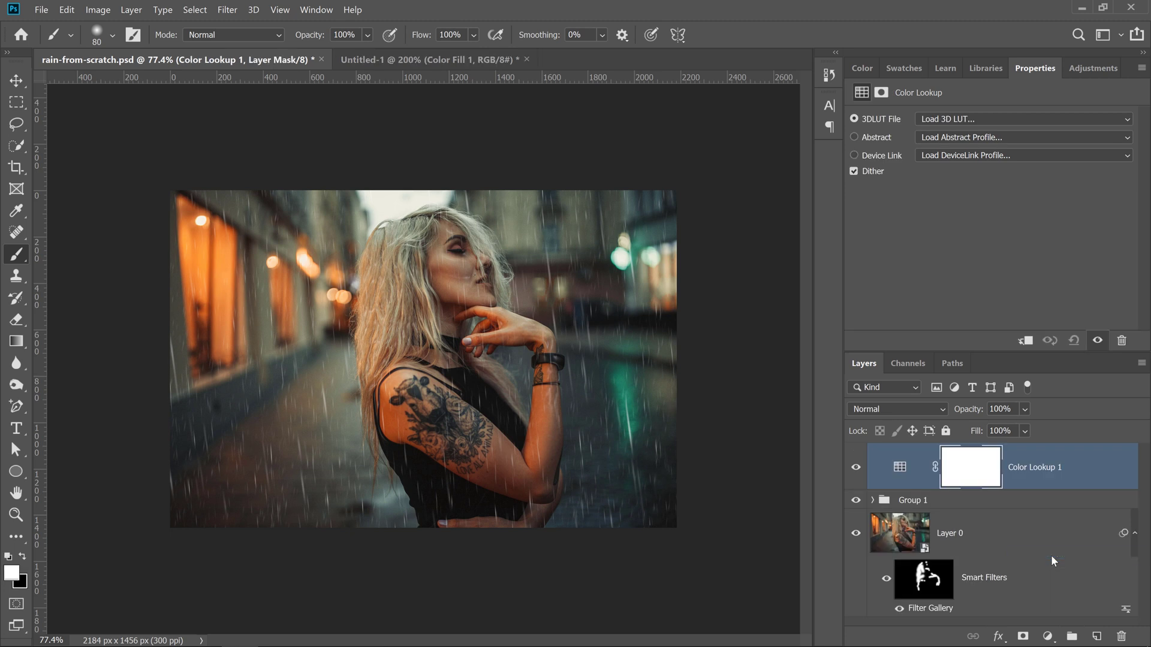
- Preview 3DLUT looks such as Bleach Bypass, Candlelight, Crisp_Warm and EdgyAmber
{"action": "left_click", "coordinate": [946, 119]}
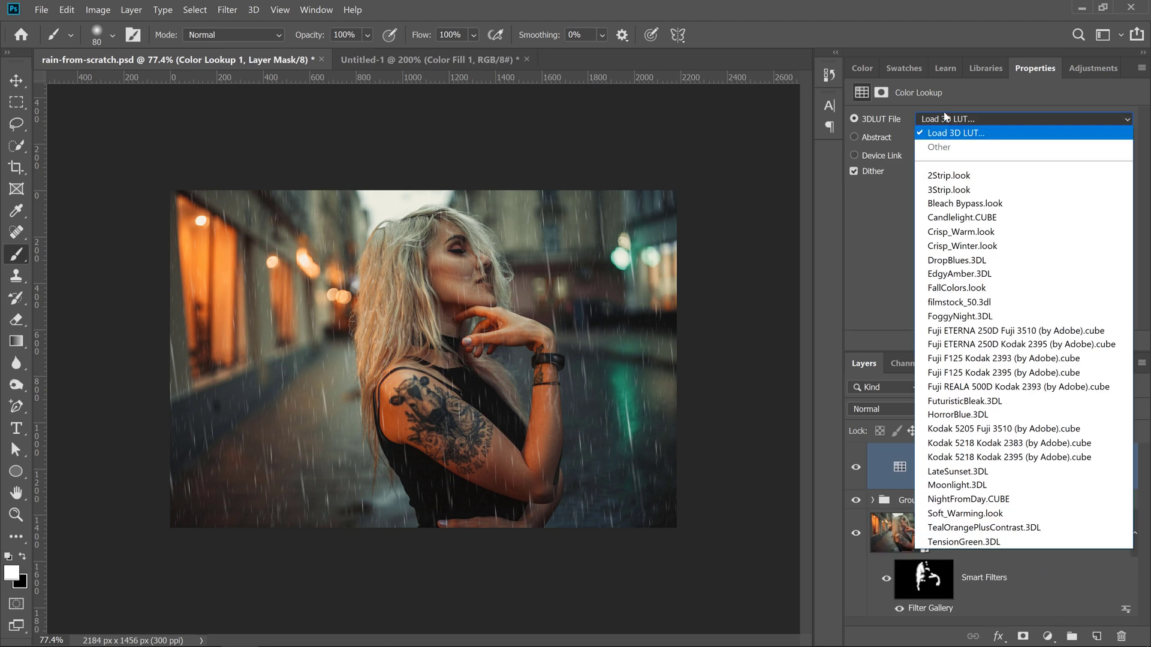
{"action": "left_click", "coordinate": [945, 117]}
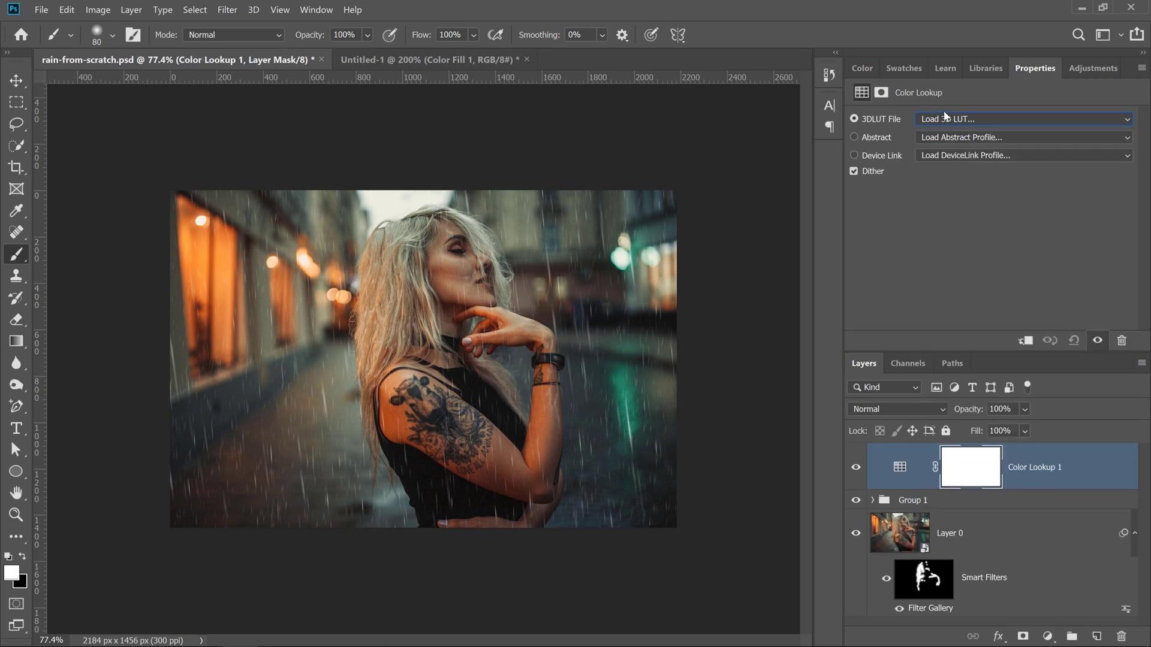
{"action": "key", "text": "Down"}
{"action": "key", "text": "Down"}
{"action": "key", "text": "Down"}
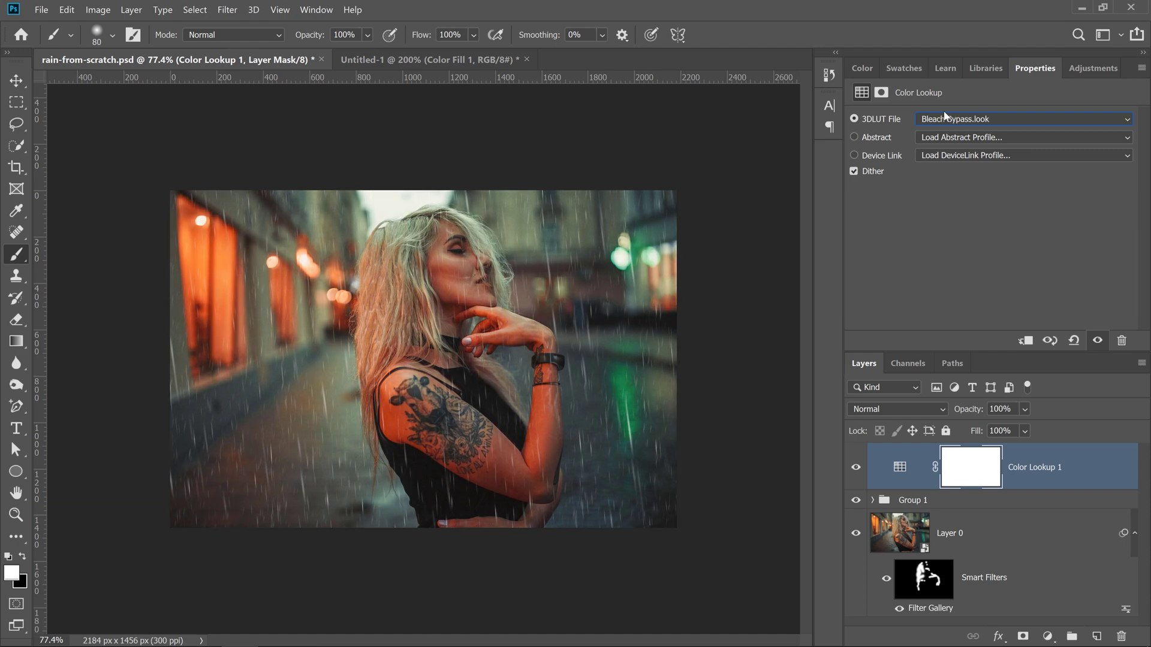
{"action": "key", "text": "Down"}
{"action": "left_click", "coordinate": [947, 119]}
{"action": "left_click", "coordinate": [950, 121]}
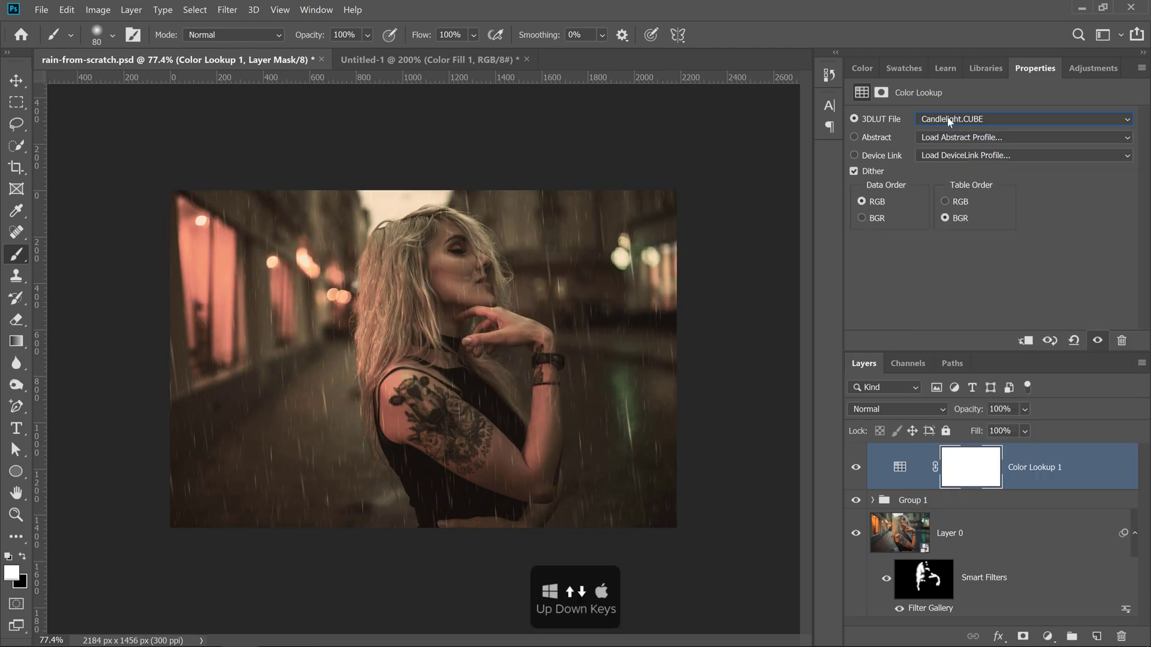
{"action": "key", "text": "Down"}
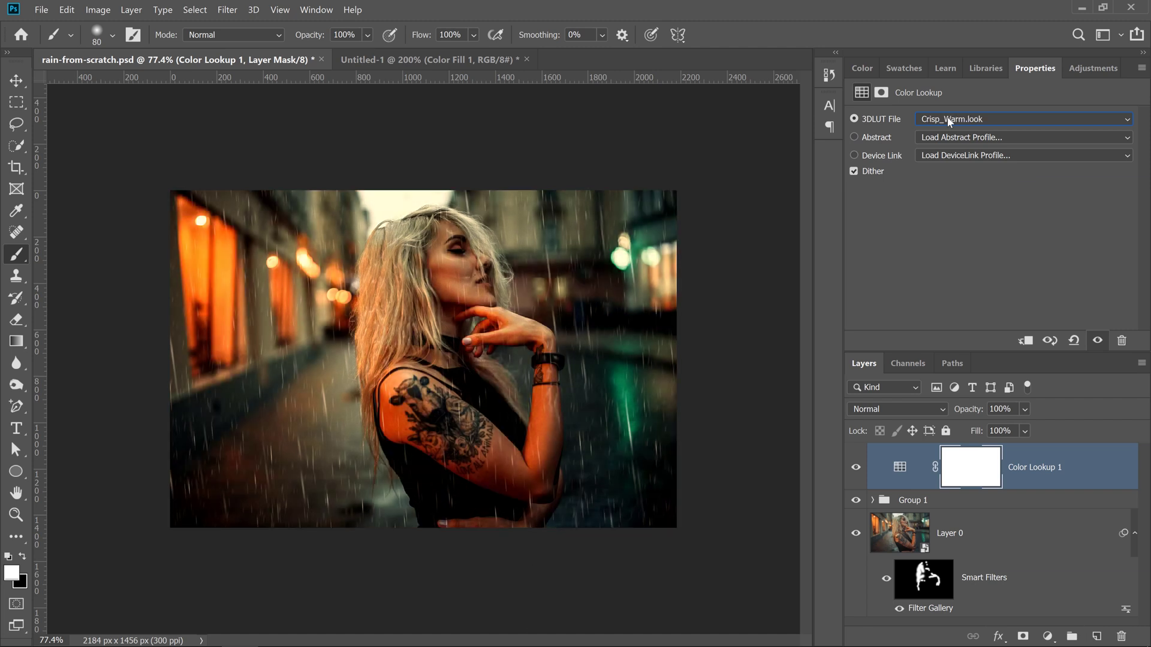
{"action": "key", "text": "Down"}
{"action": "key", "text": "Down"}
{"action": "key", "text": "Down"}
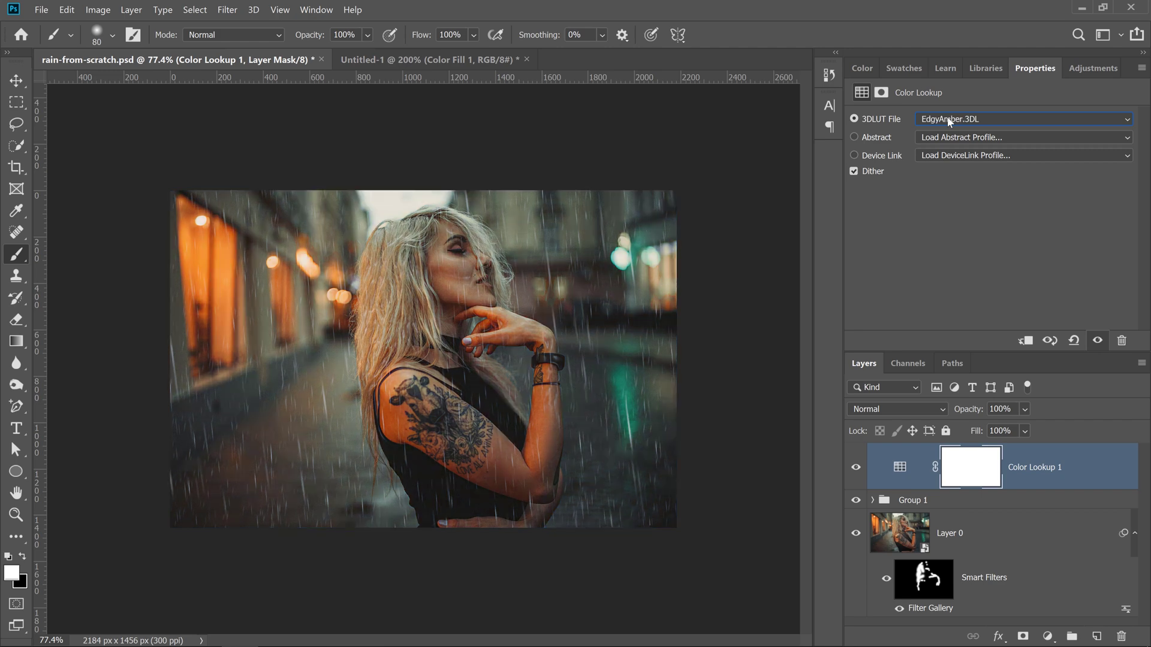
- Choose the TealOrangePlusContrast.3DL look and set the layer opacity to 59%
{"action": "left_click", "coordinate": [949, 119]}
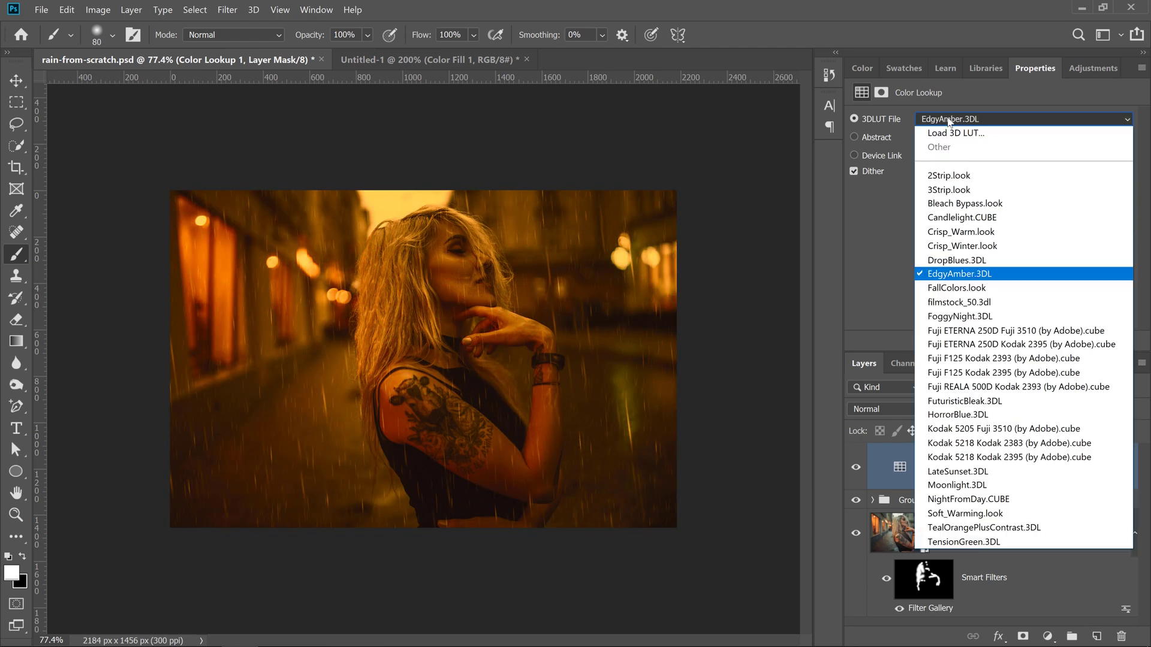
{"action": "left_click", "coordinate": [969, 528]}
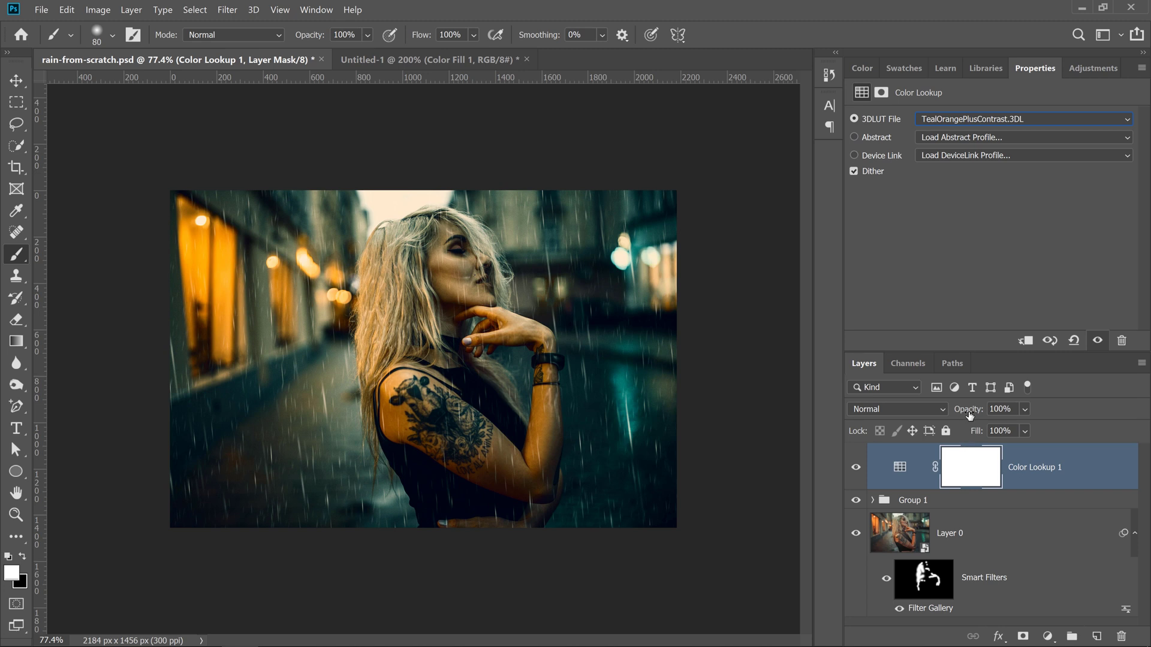
{"action": "mouse_move", "coordinate": [969, 415]}
{"action": "left_mouse_down"}
{"action": "mouse_move", "coordinate": [958, 414]}
{"action": "mouse_move", "coordinate": [968, 410]}
{"action": "left_mouse_up"}
{"action": "key", "text": "Return"}
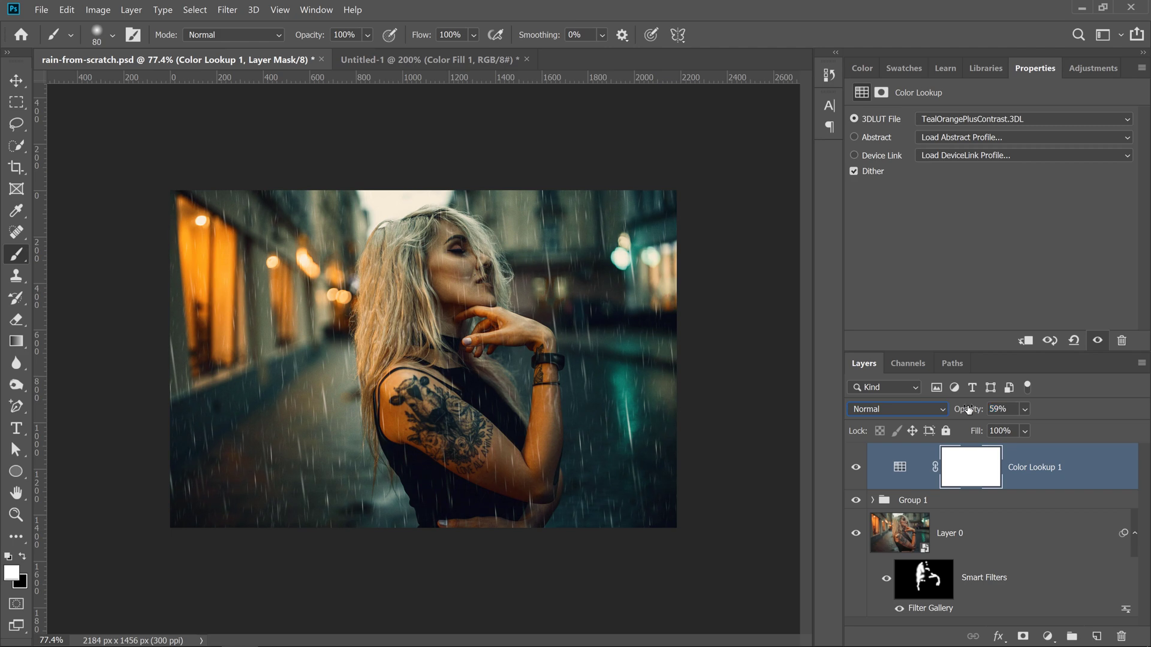